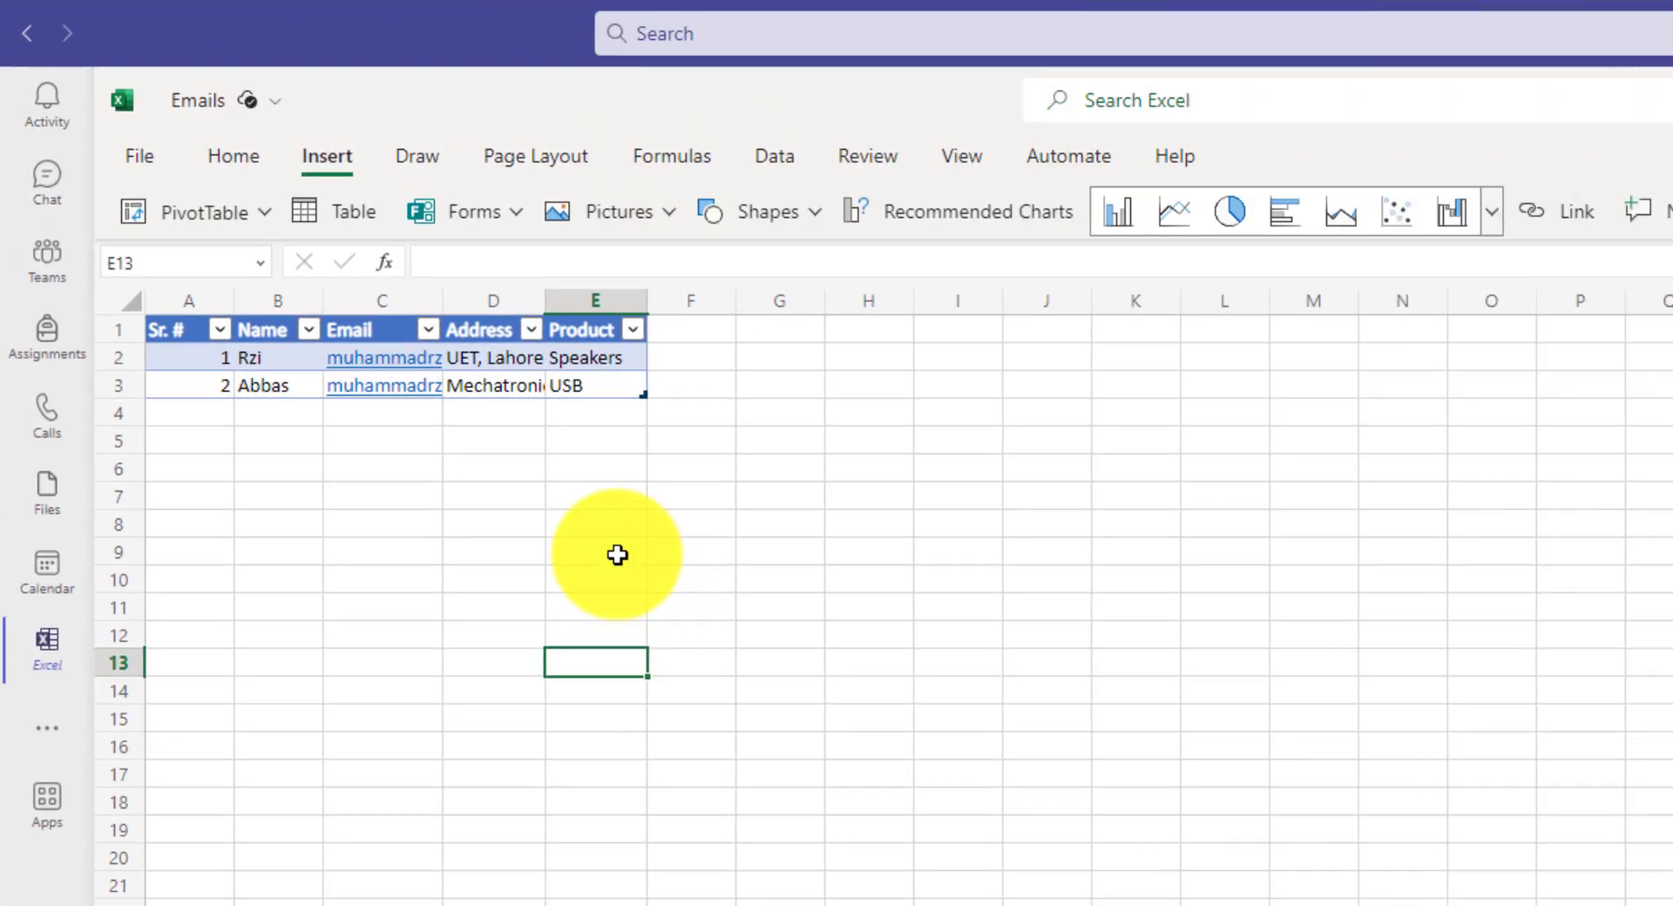
# - Widen Excel columns C (Email) and D (Address) so full email addresses and addresses show
pyautogui.press('Up')
pyautogui.press('Up')
pyautogui.press('Up')
pyautogui.press('Up')
pyautogui.click(273, 449)
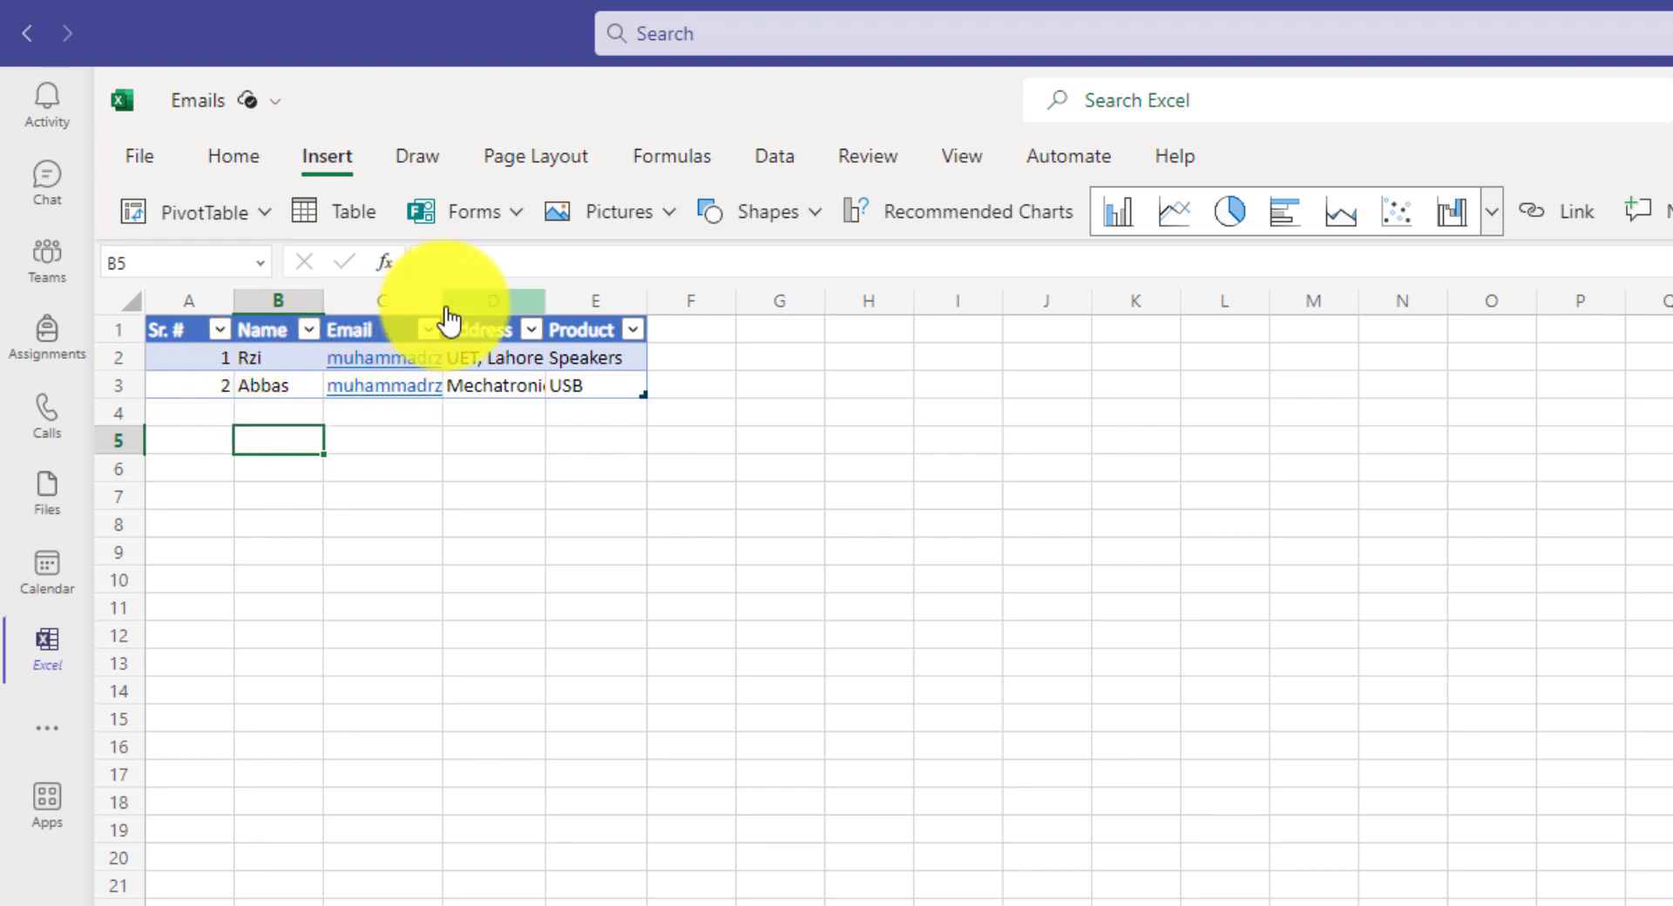
pyautogui.moveTo(447, 315); pyautogui.dragTo(611, 324)
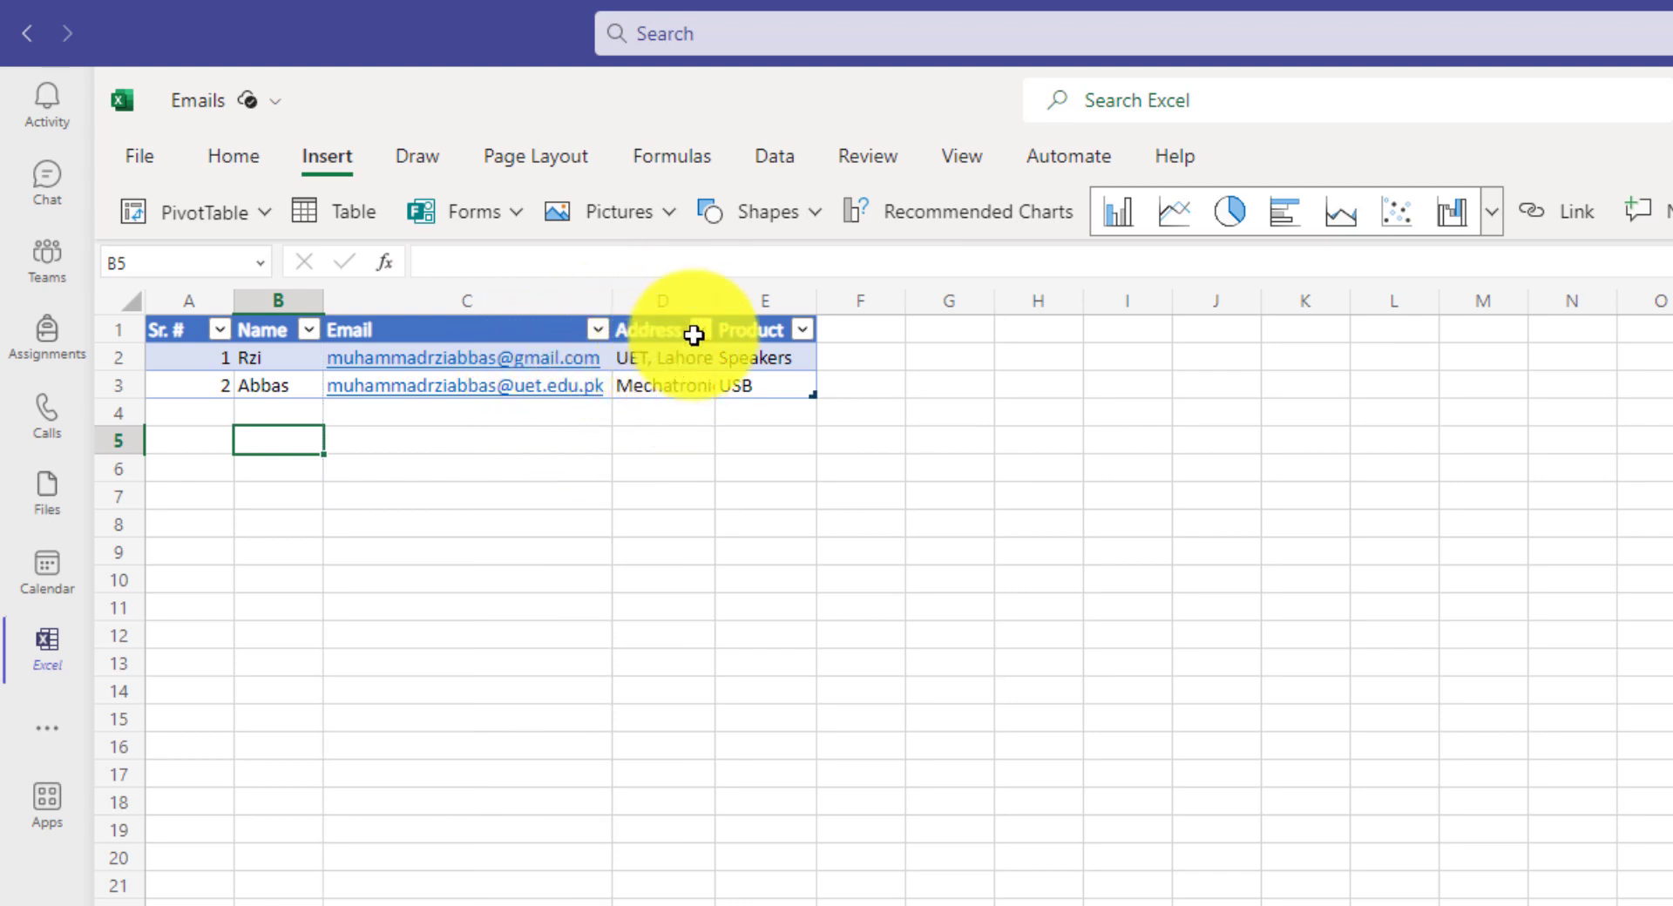
pyautogui.moveTo(715, 310); pyautogui.dragTo(751, 315)
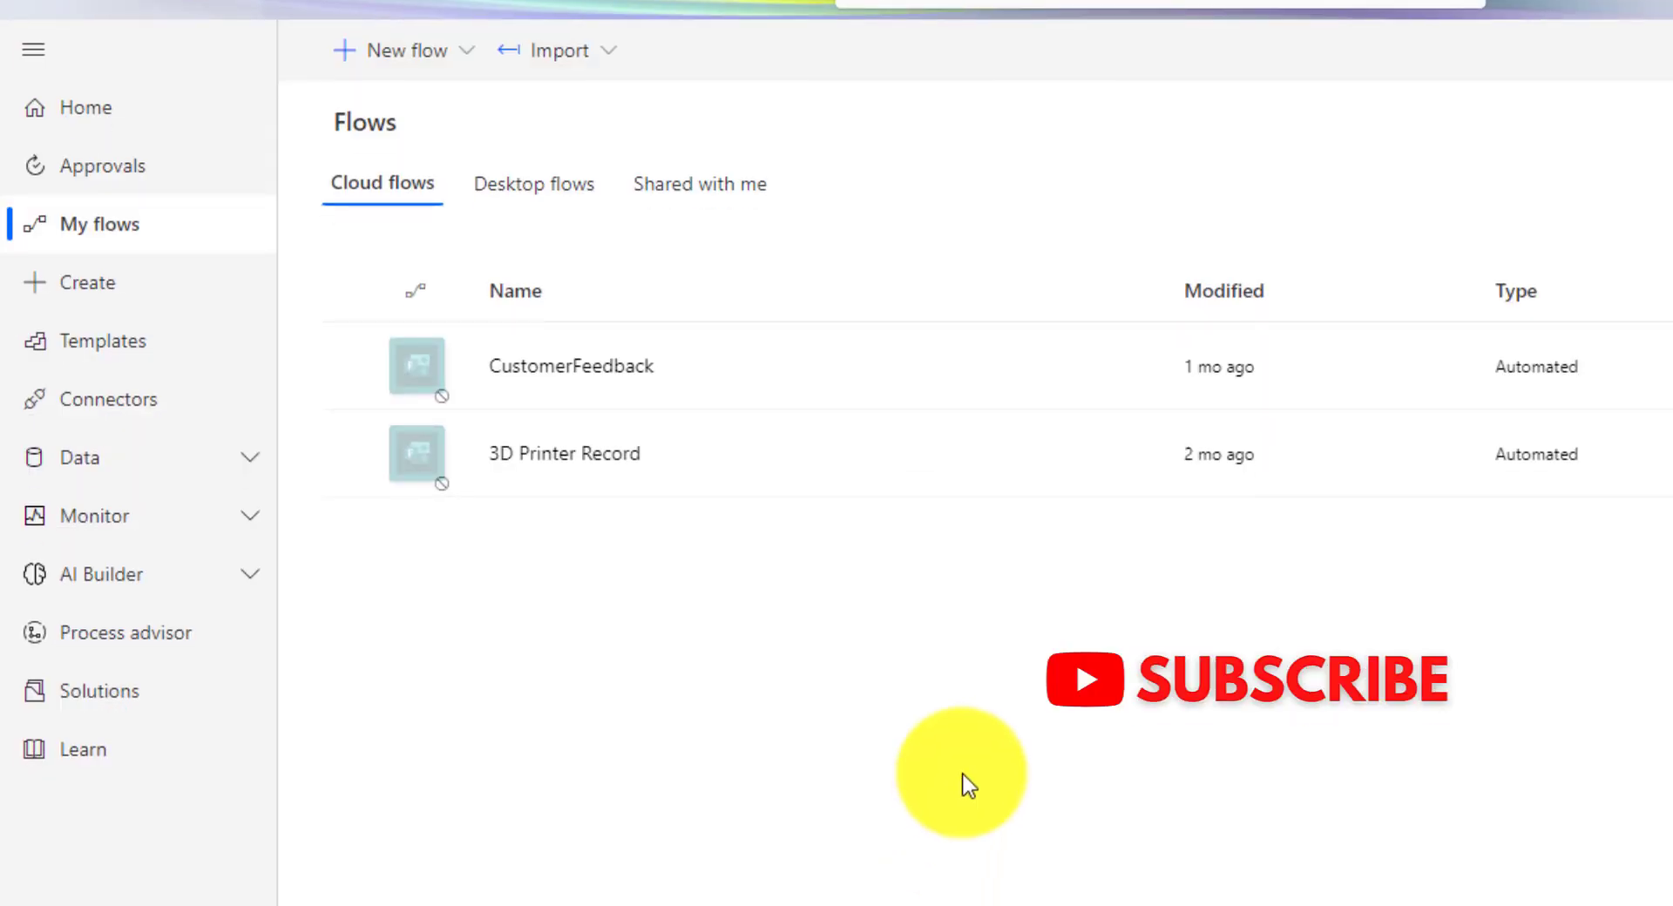
# - Create an instant cloud flow named 'Email Automation' using the Manually trigger a flow trigger
pyautogui.click(425, 52)
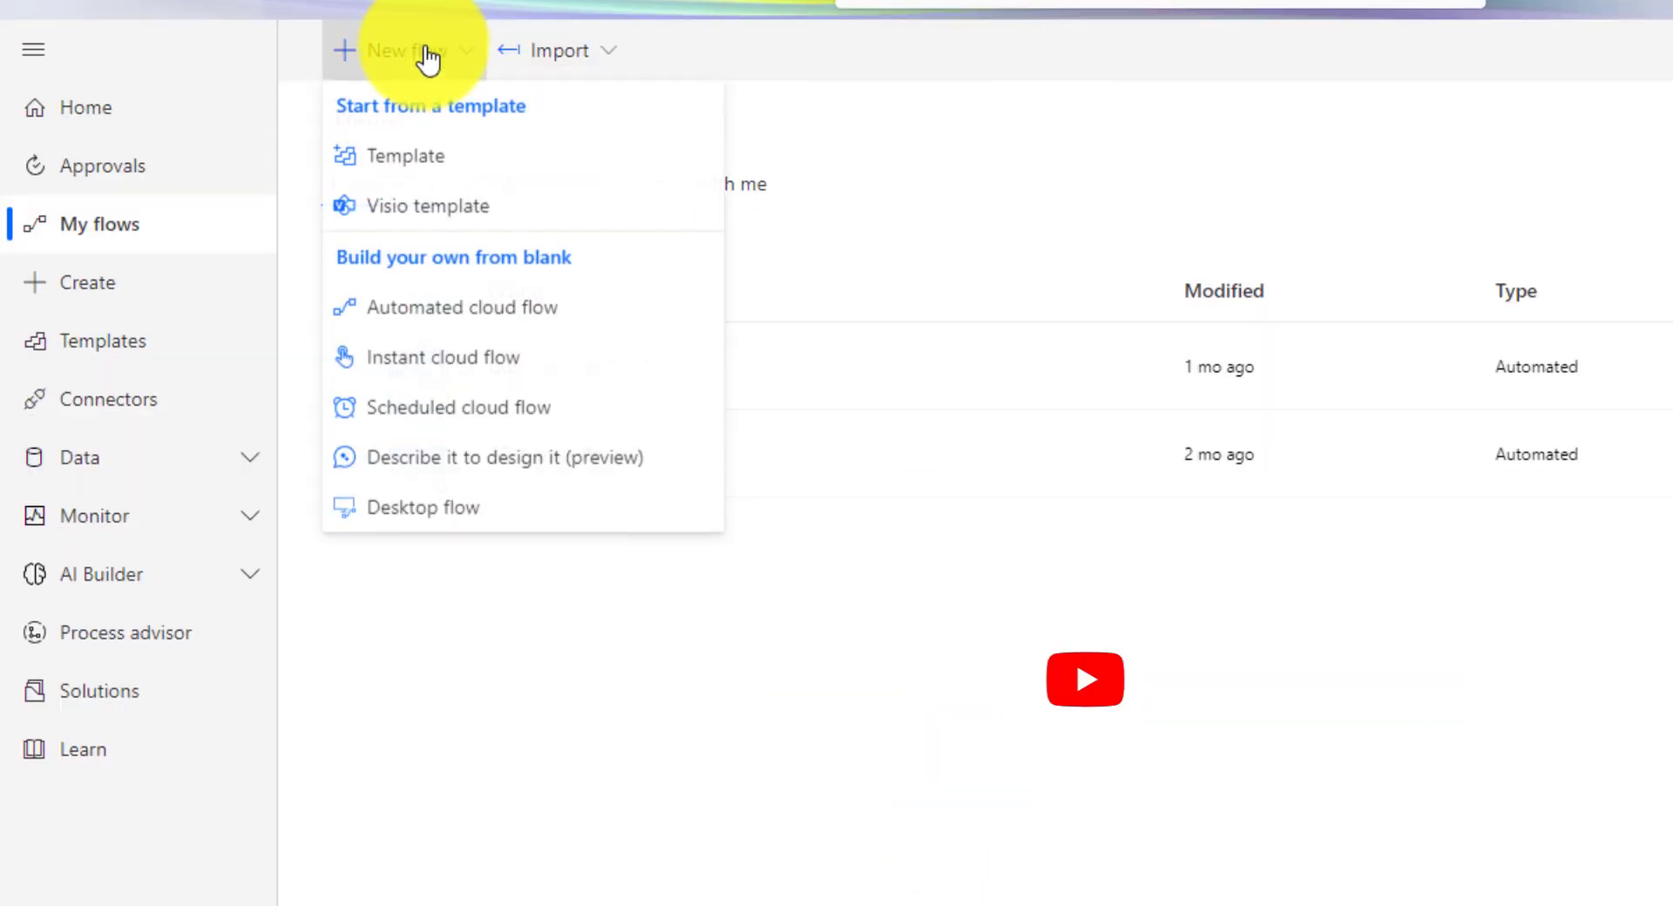
pyautogui.click(470, 366)
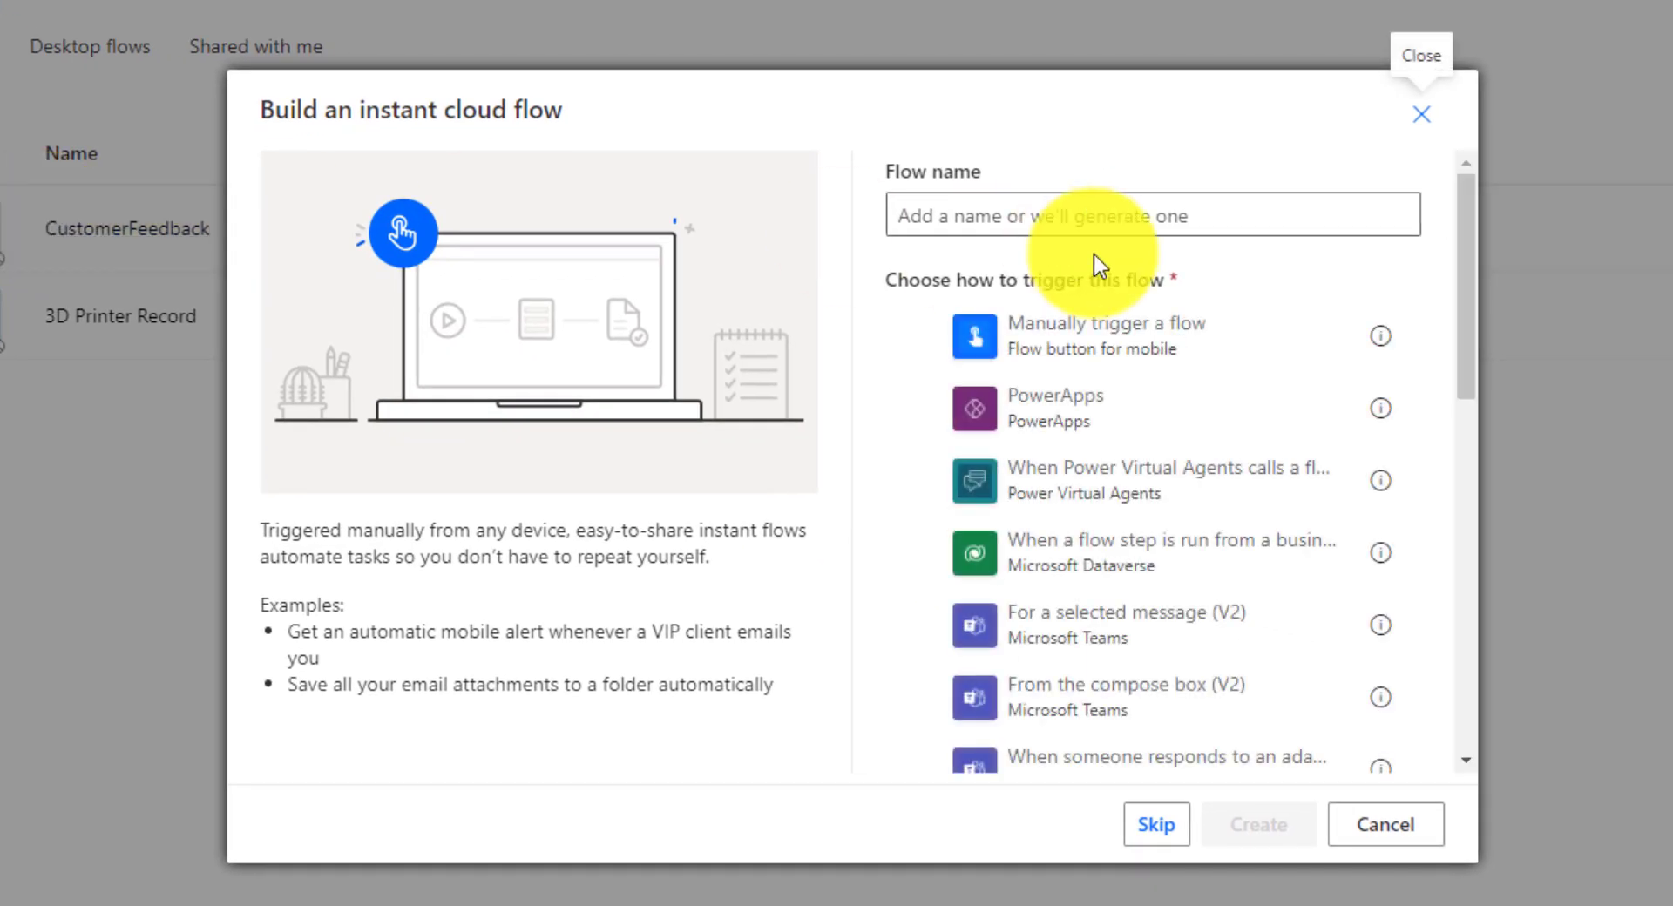
pyautogui.click(1094, 348)
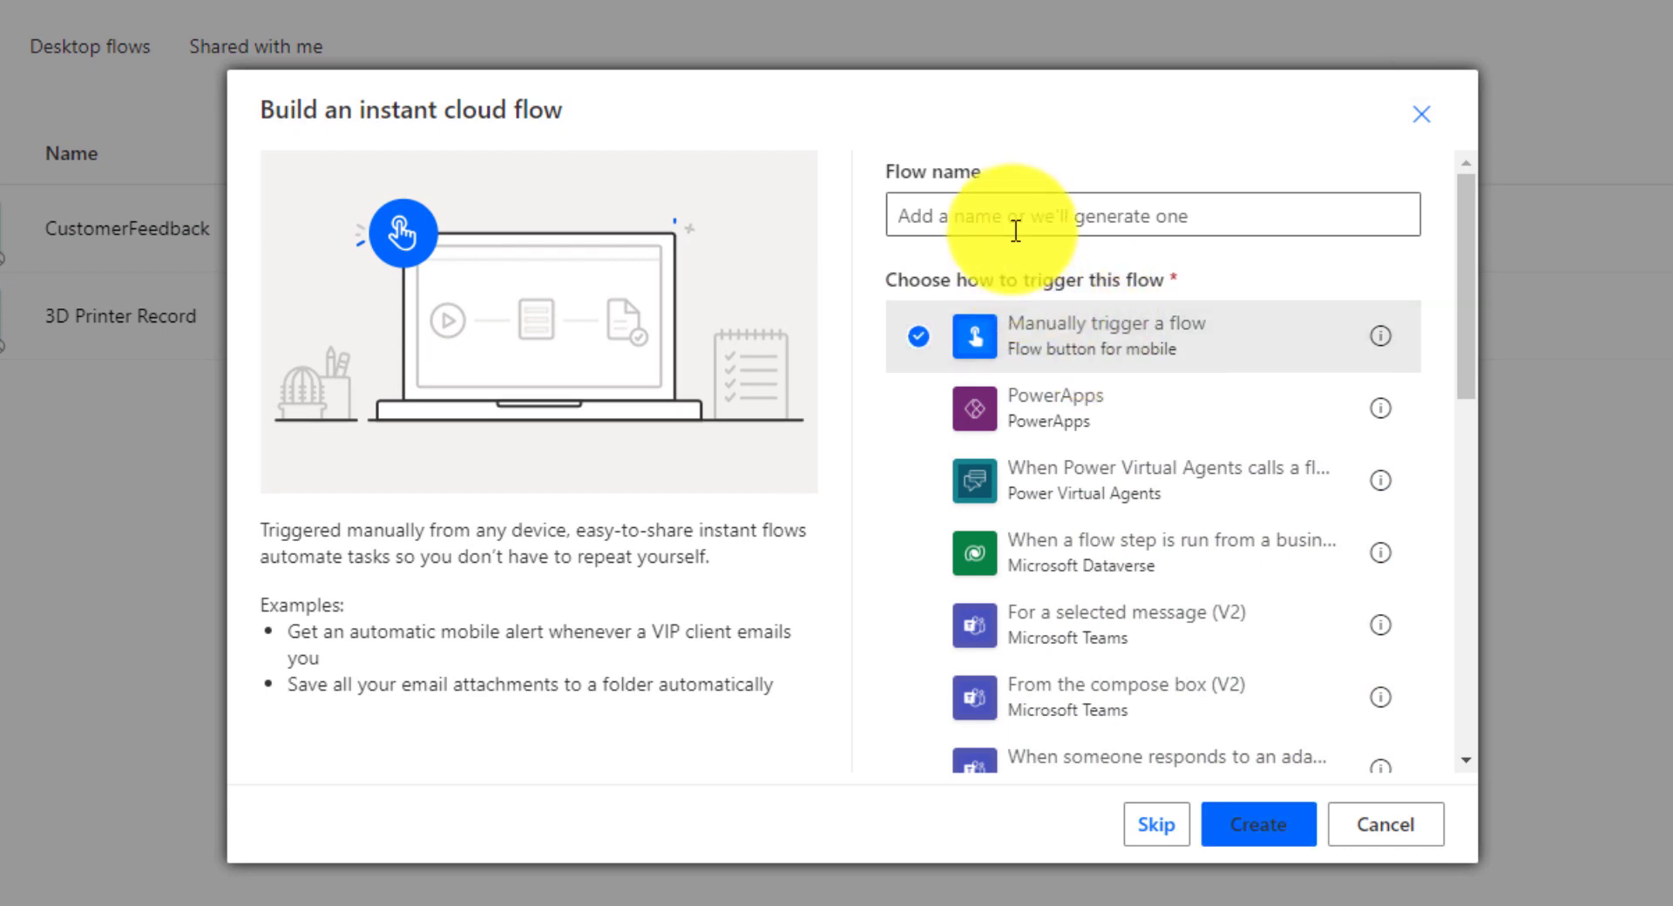
pyautogui.click(1016, 226)
pyautogui.write('E')
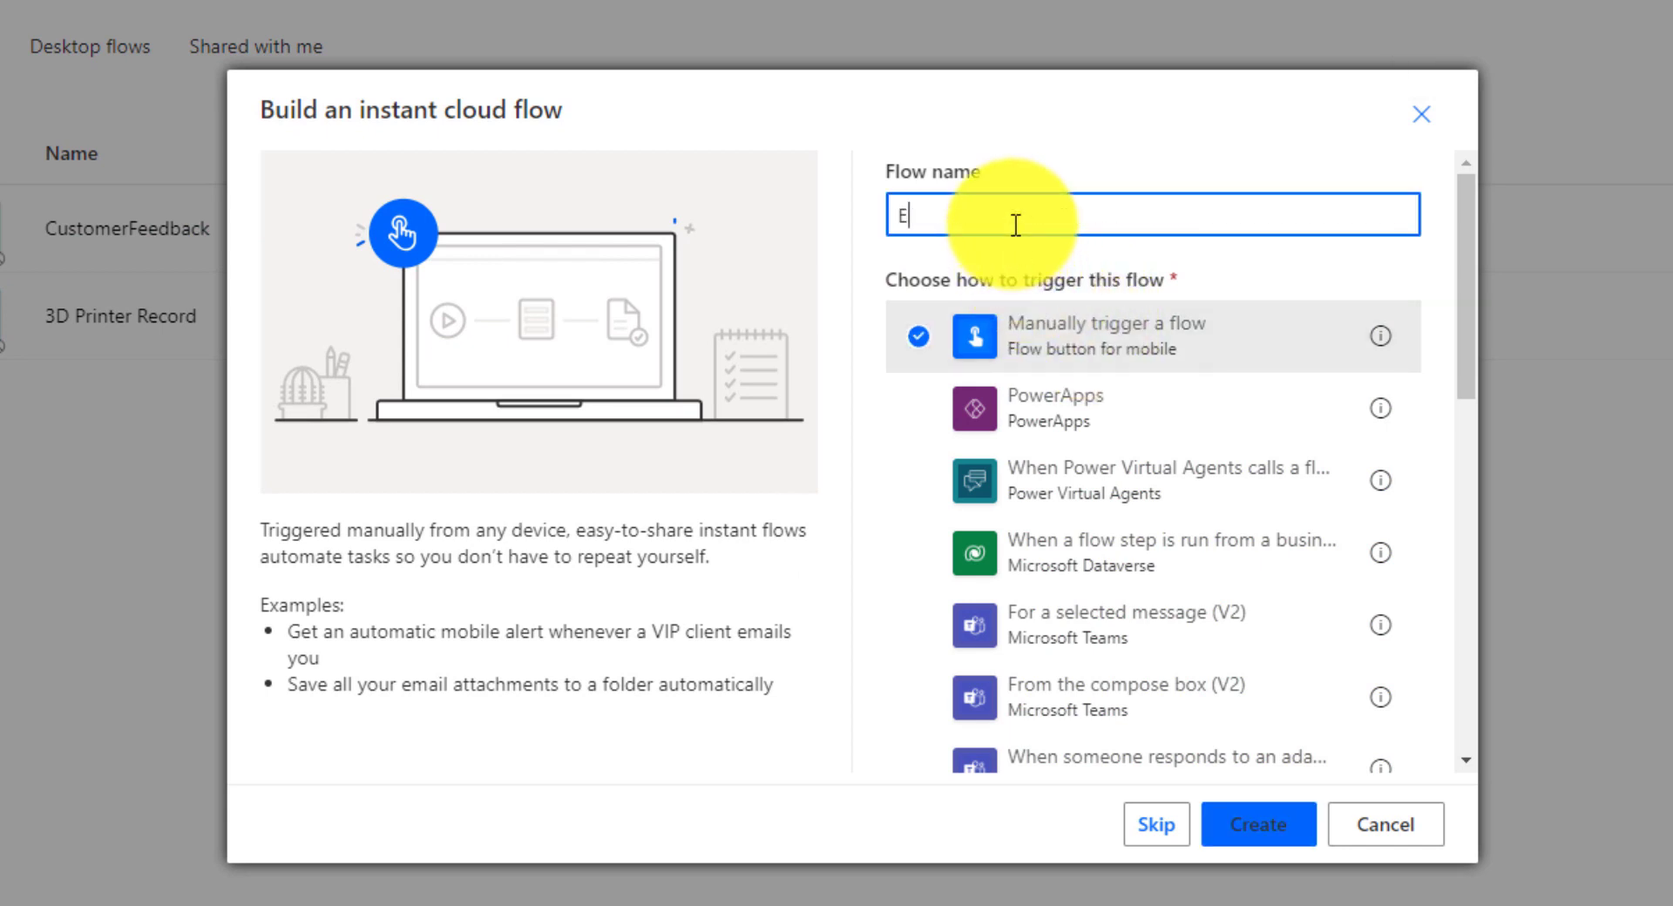
pyautogui.write('mail Automation')
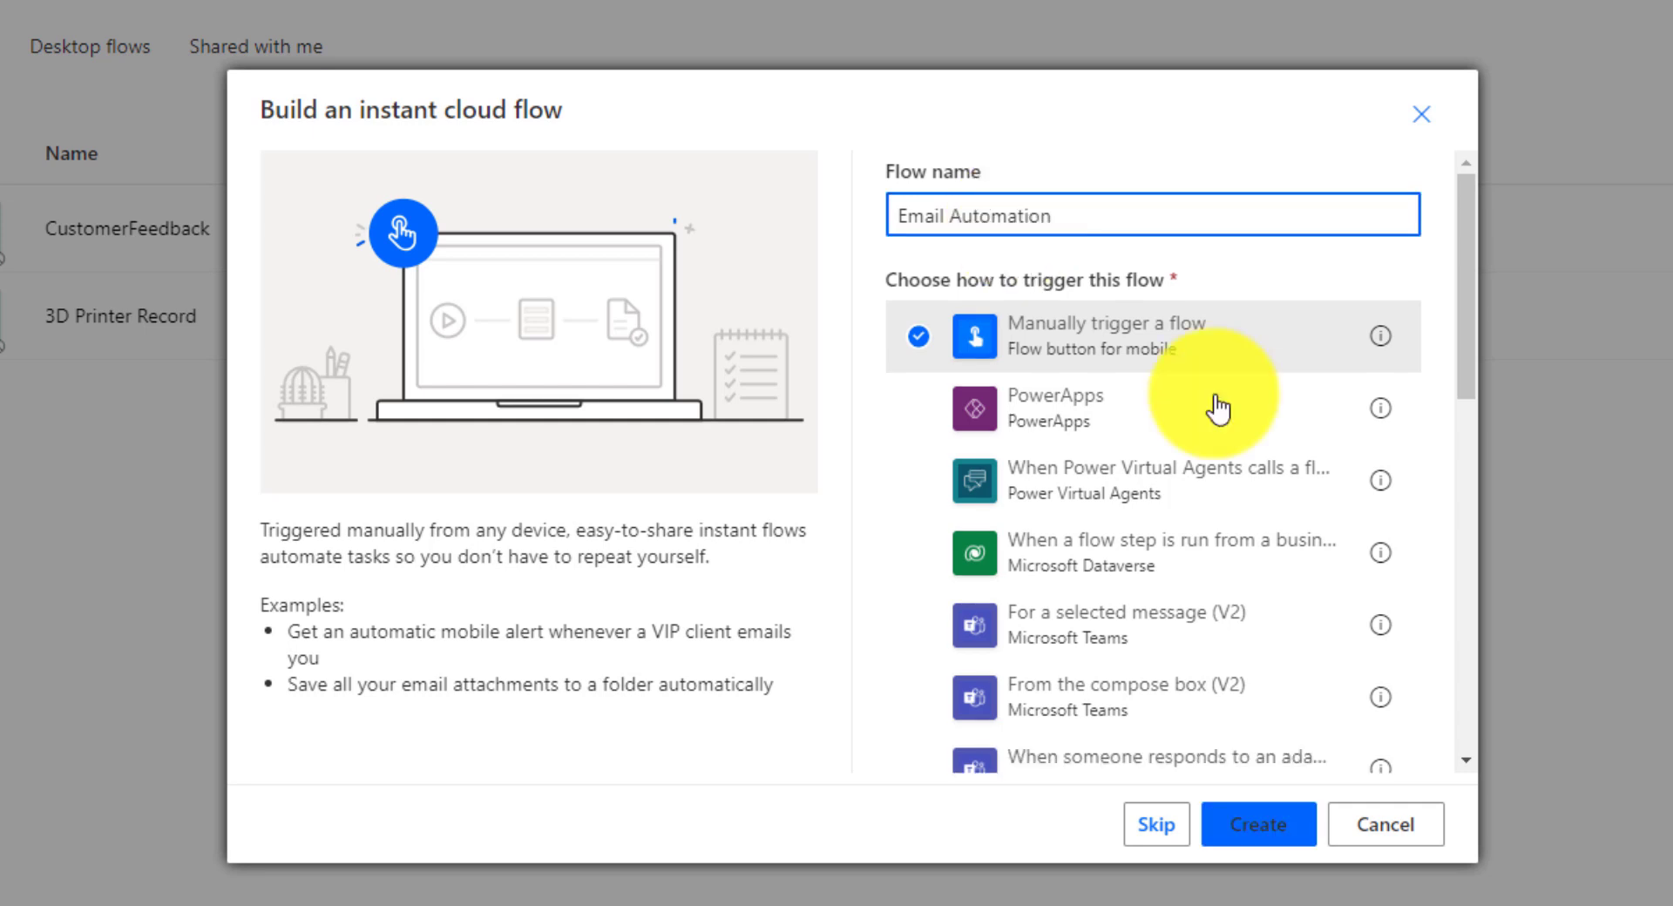
pyautogui.click(1272, 827)
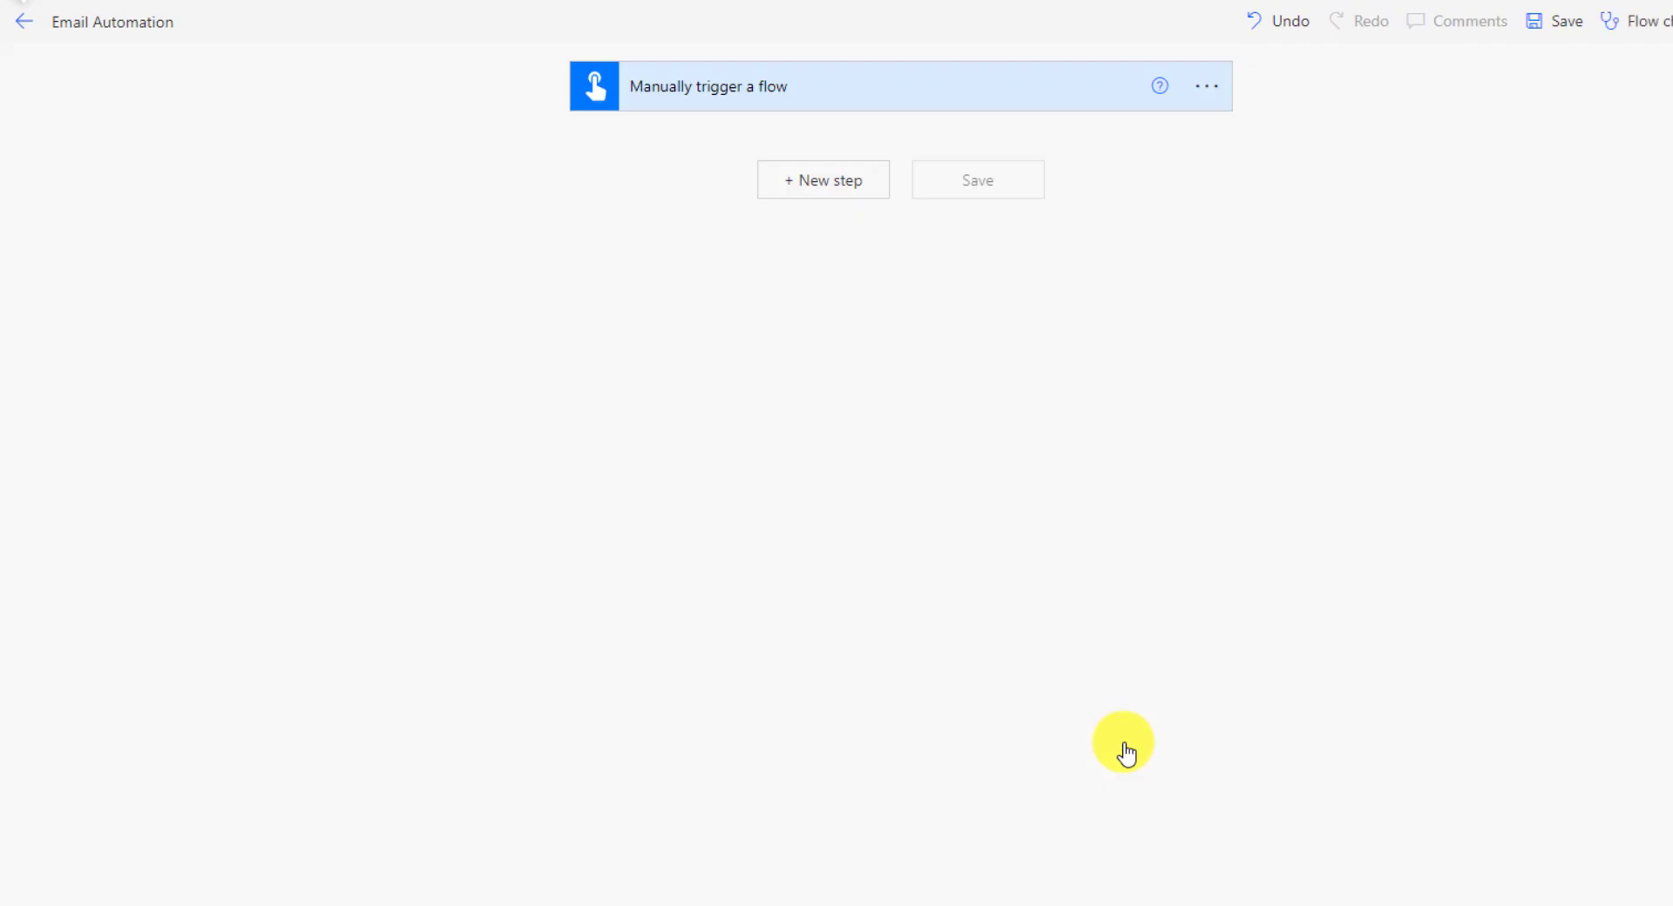
# - Add an Excel Online (Business) 'List rows present in a table' step after the trigger
pyautogui.click(839, 196)
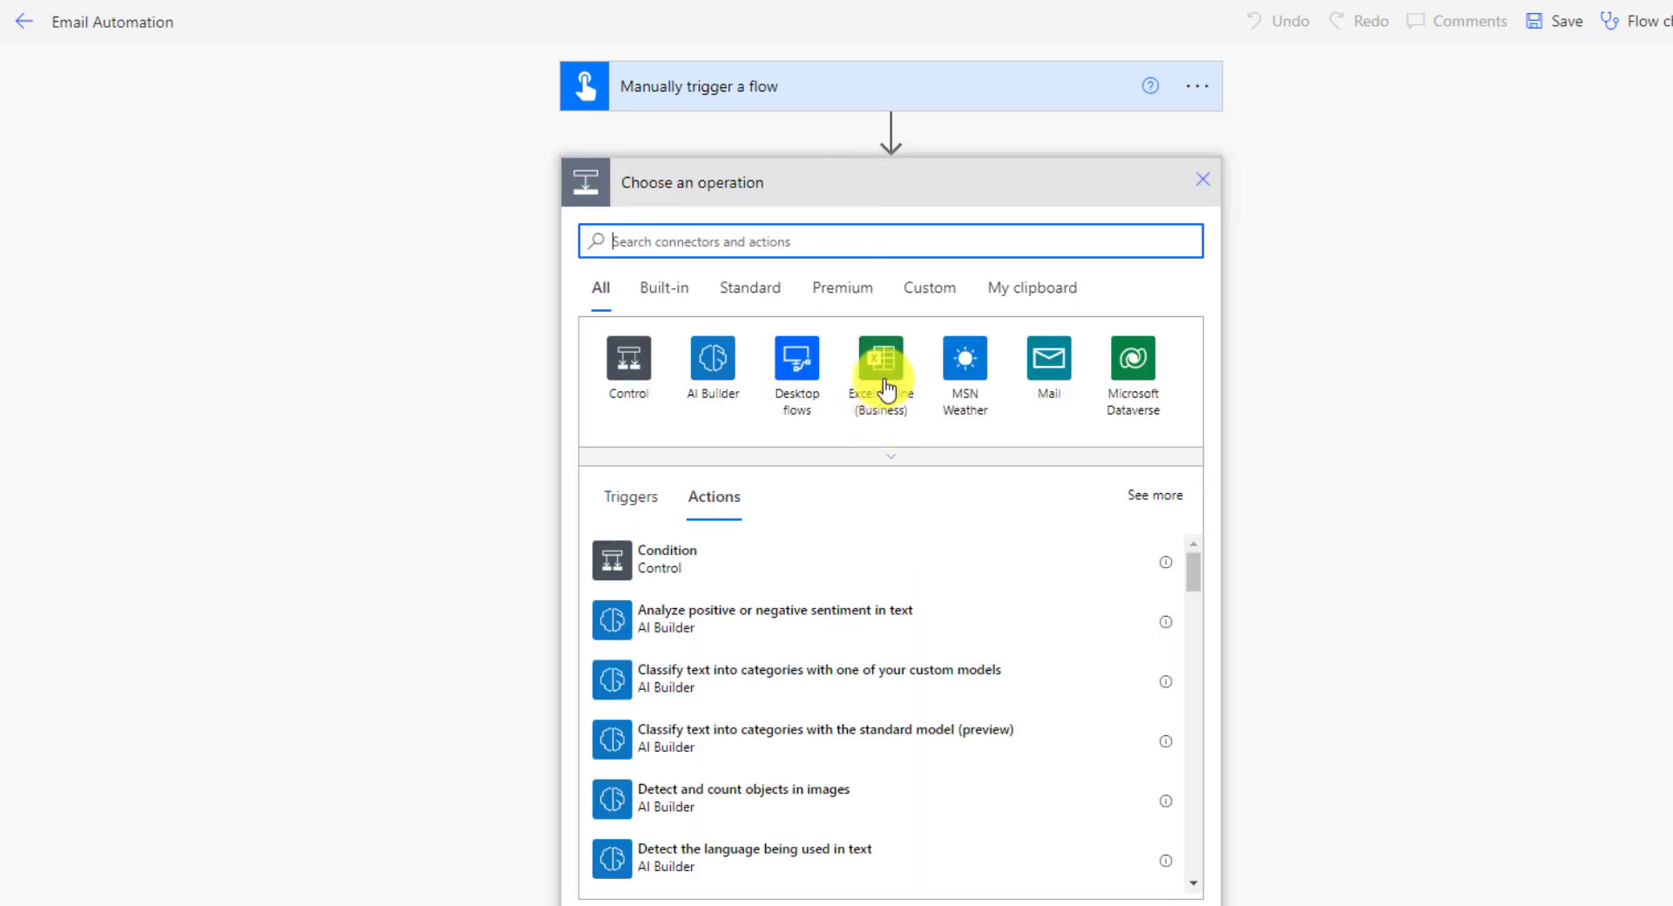
pyautogui.click(882, 370)
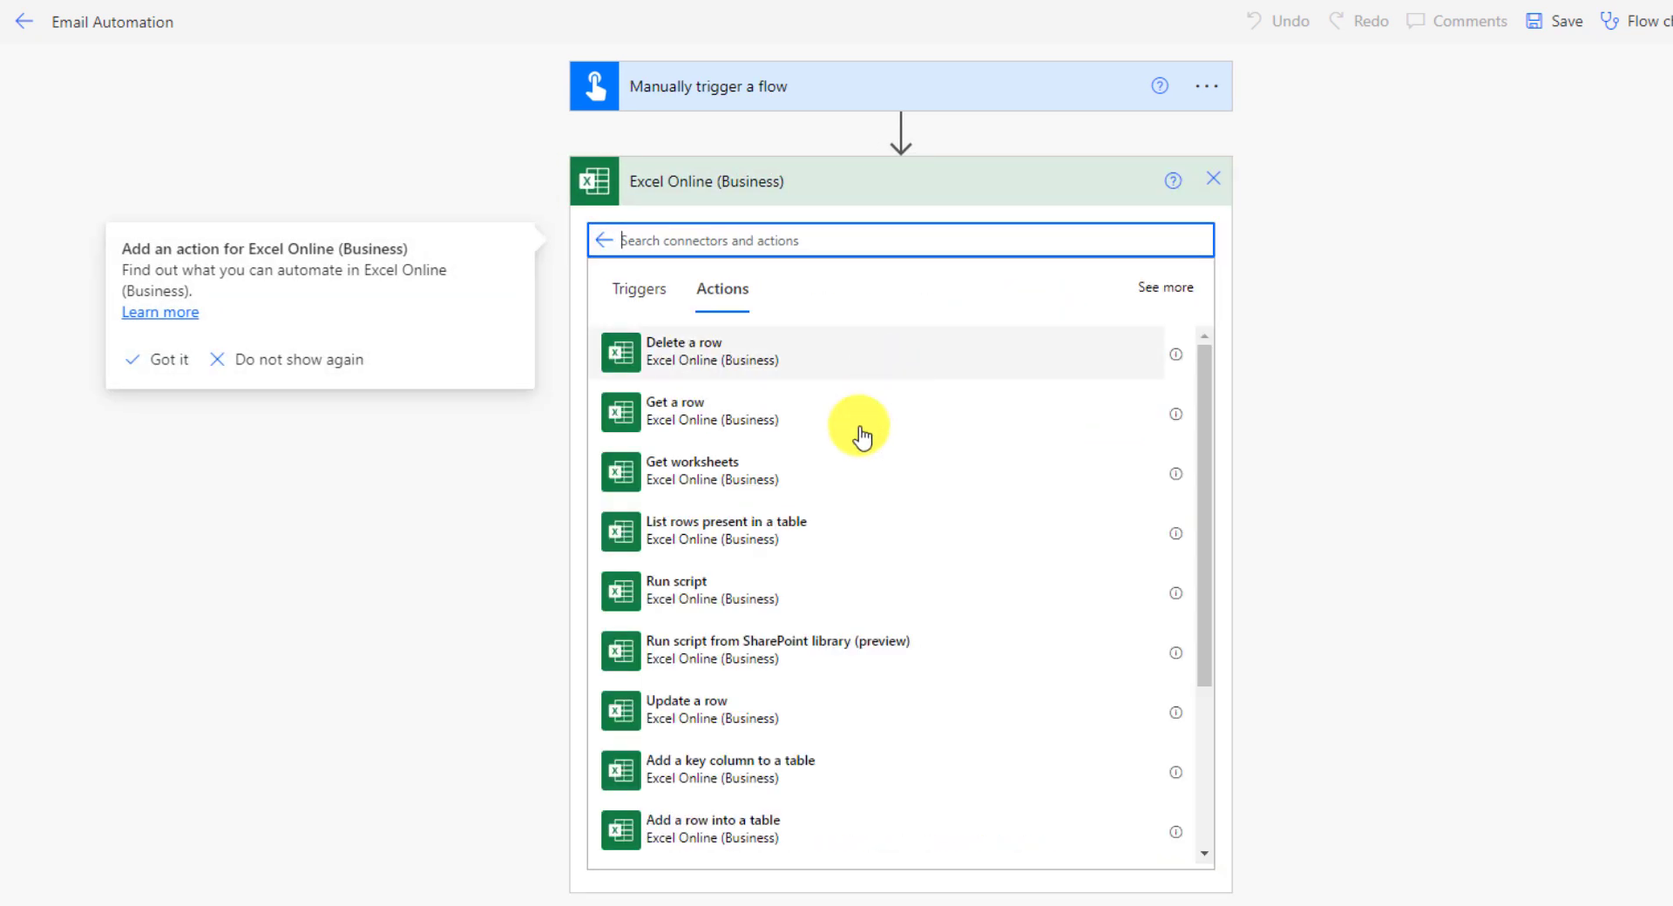
pyautogui.click(755, 540)
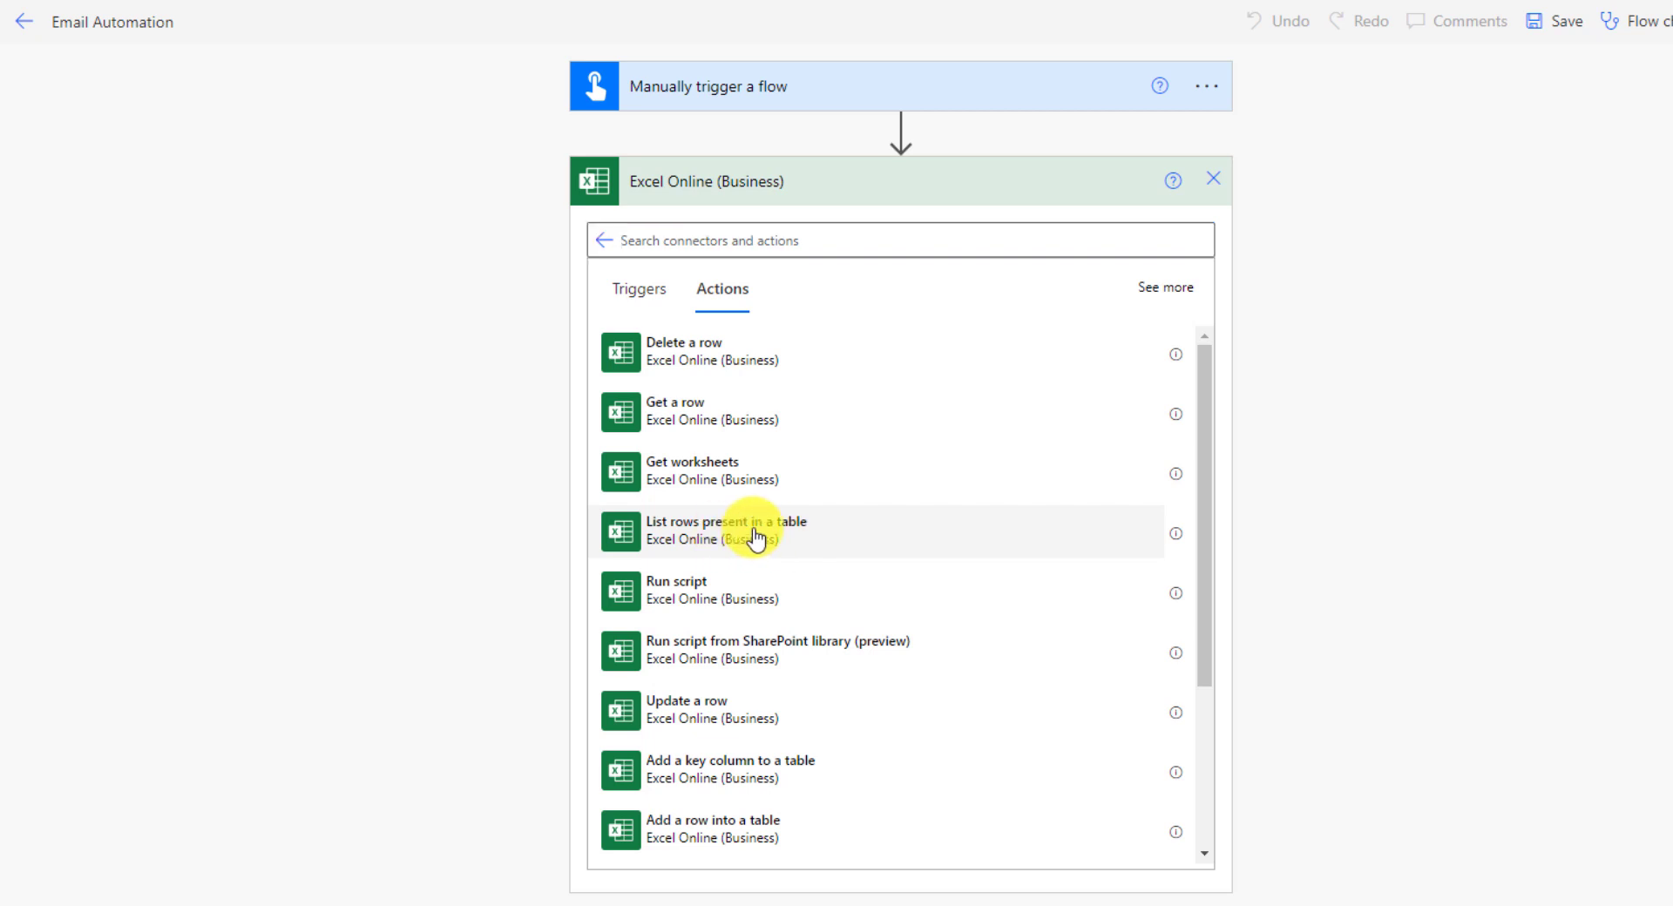
pyautogui.click(755, 540)
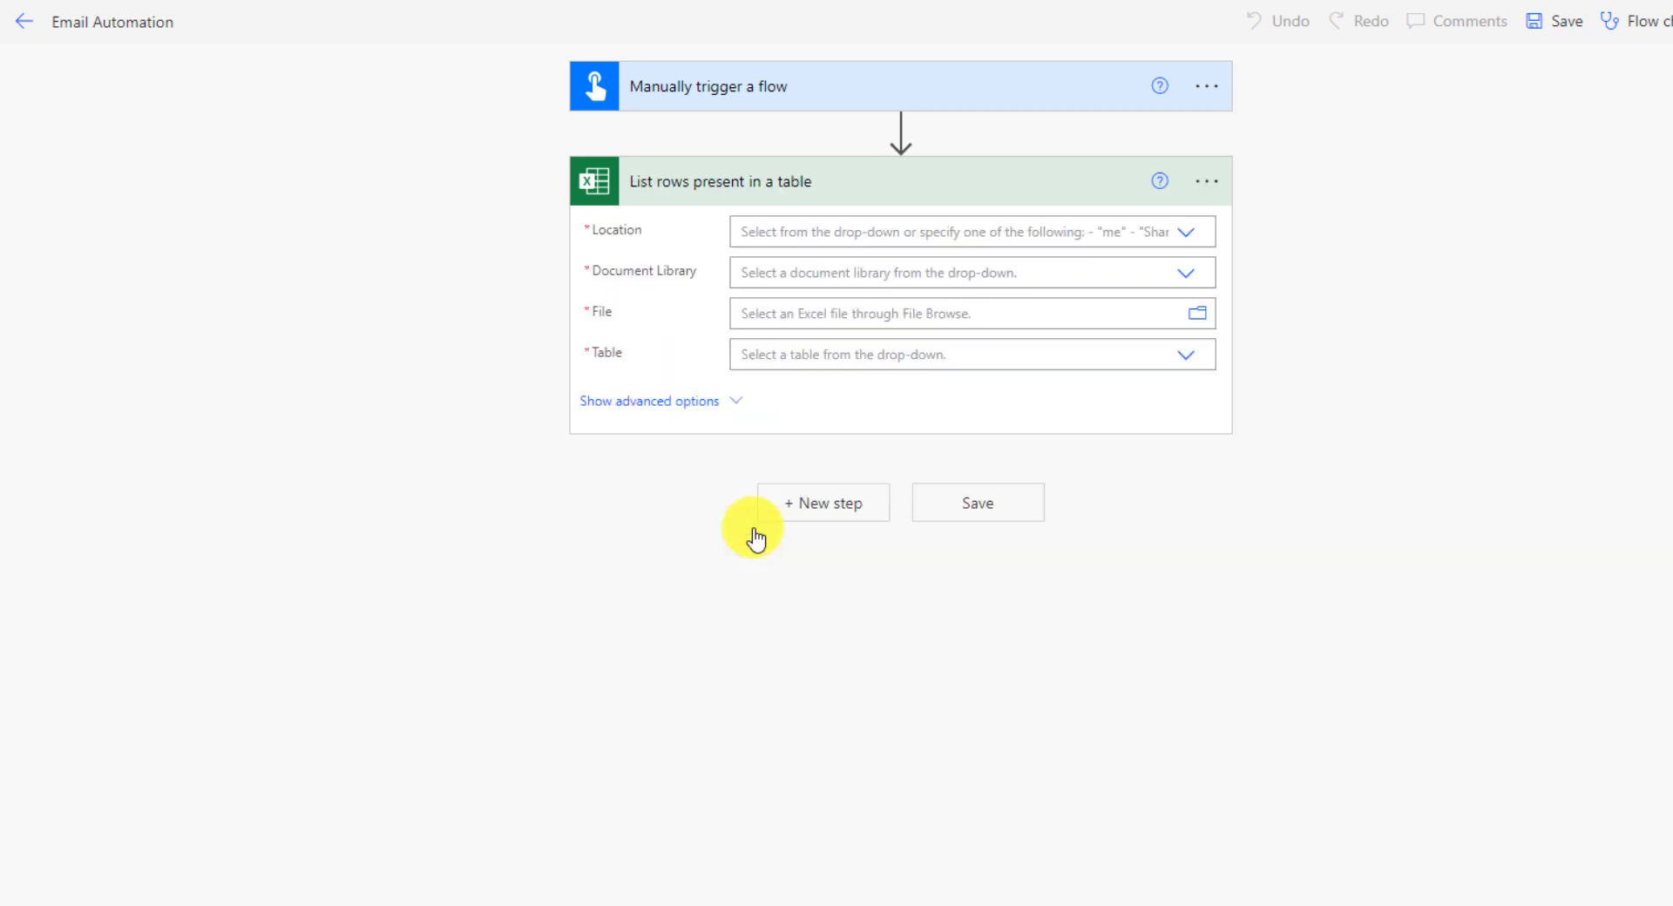
# - Set the step's location to Group - ChuLancers and document library to Documents
pyautogui.click(1164, 236)
pyautogui.click(1186, 237)
pyautogui.click(1187, 240)
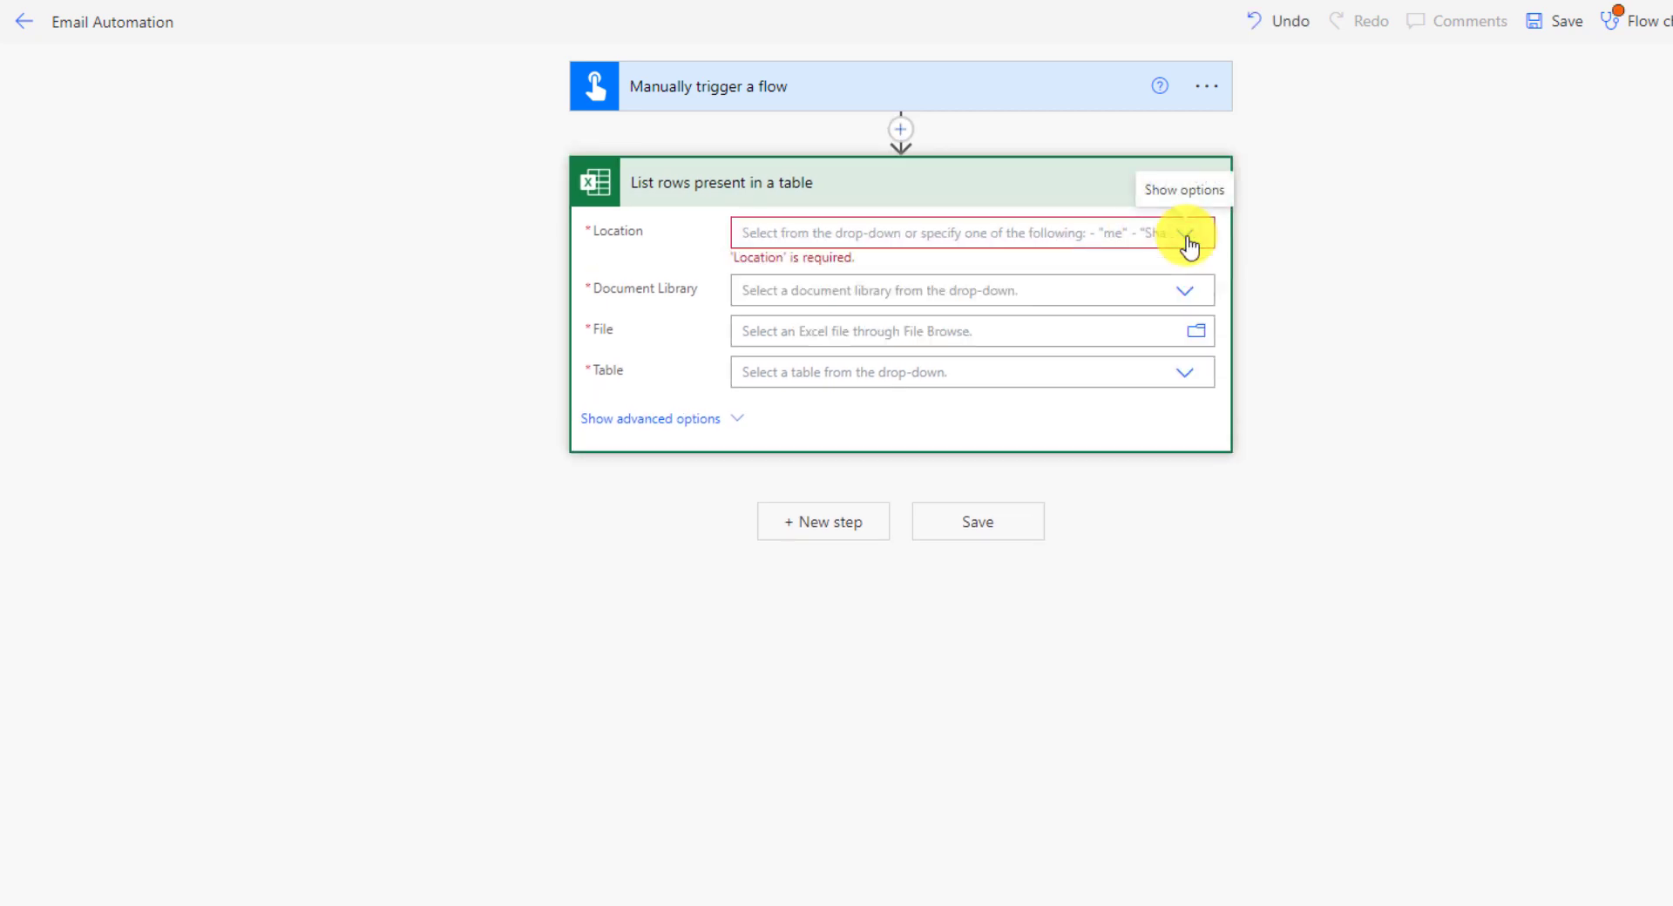
pyautogui.click(1186, 239)
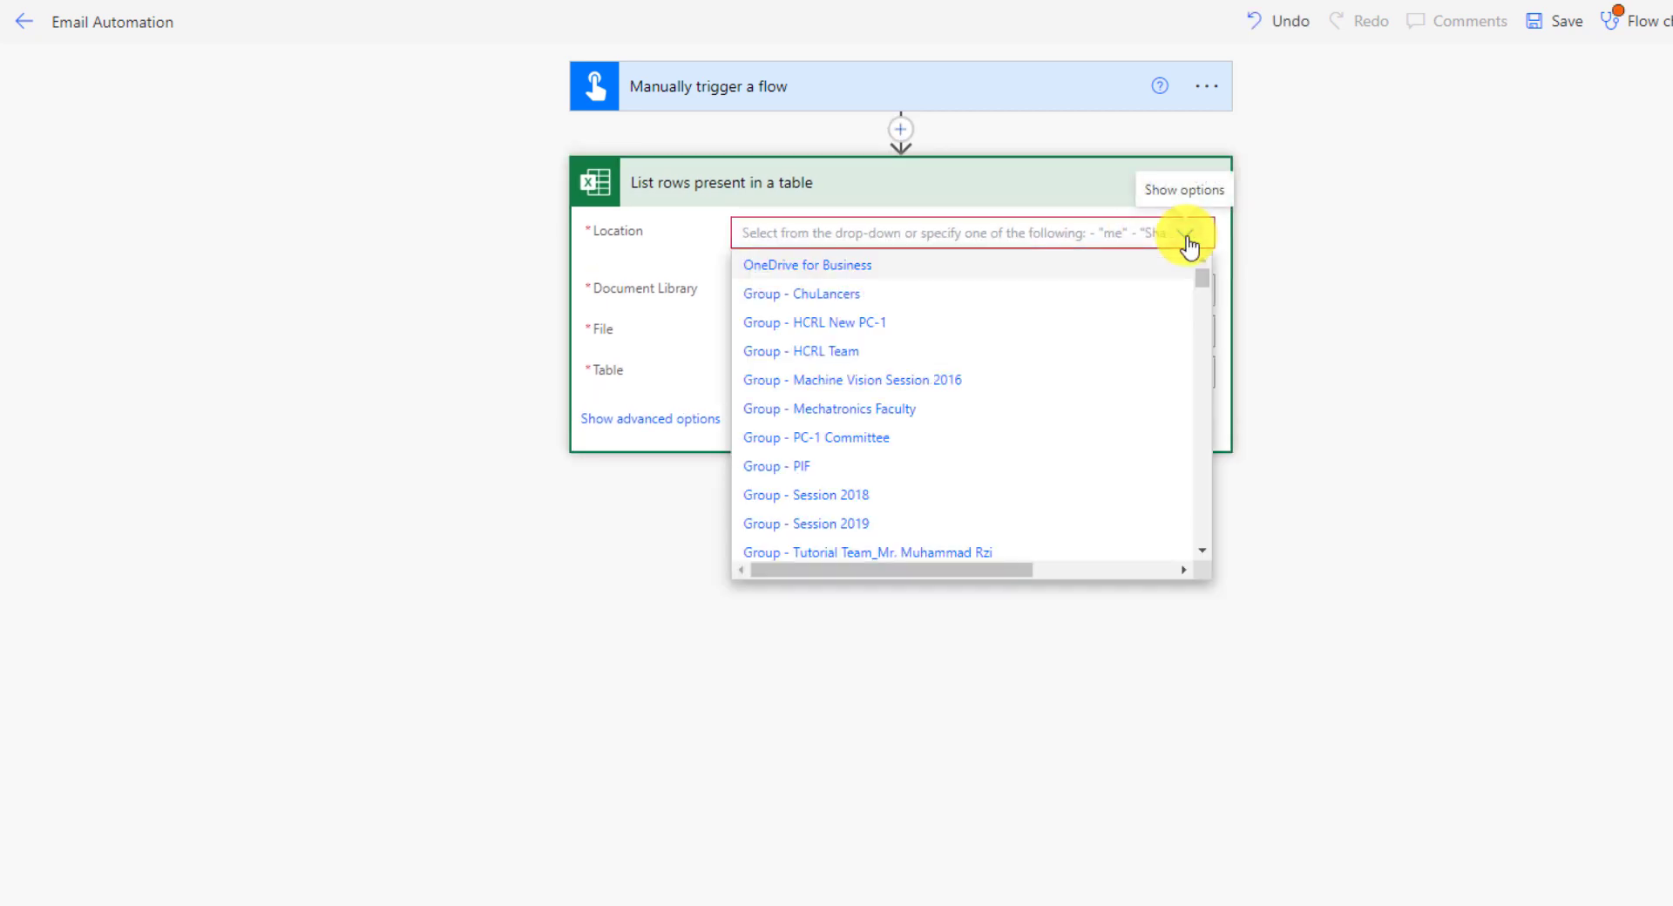
pyautogui.click(850, 307)
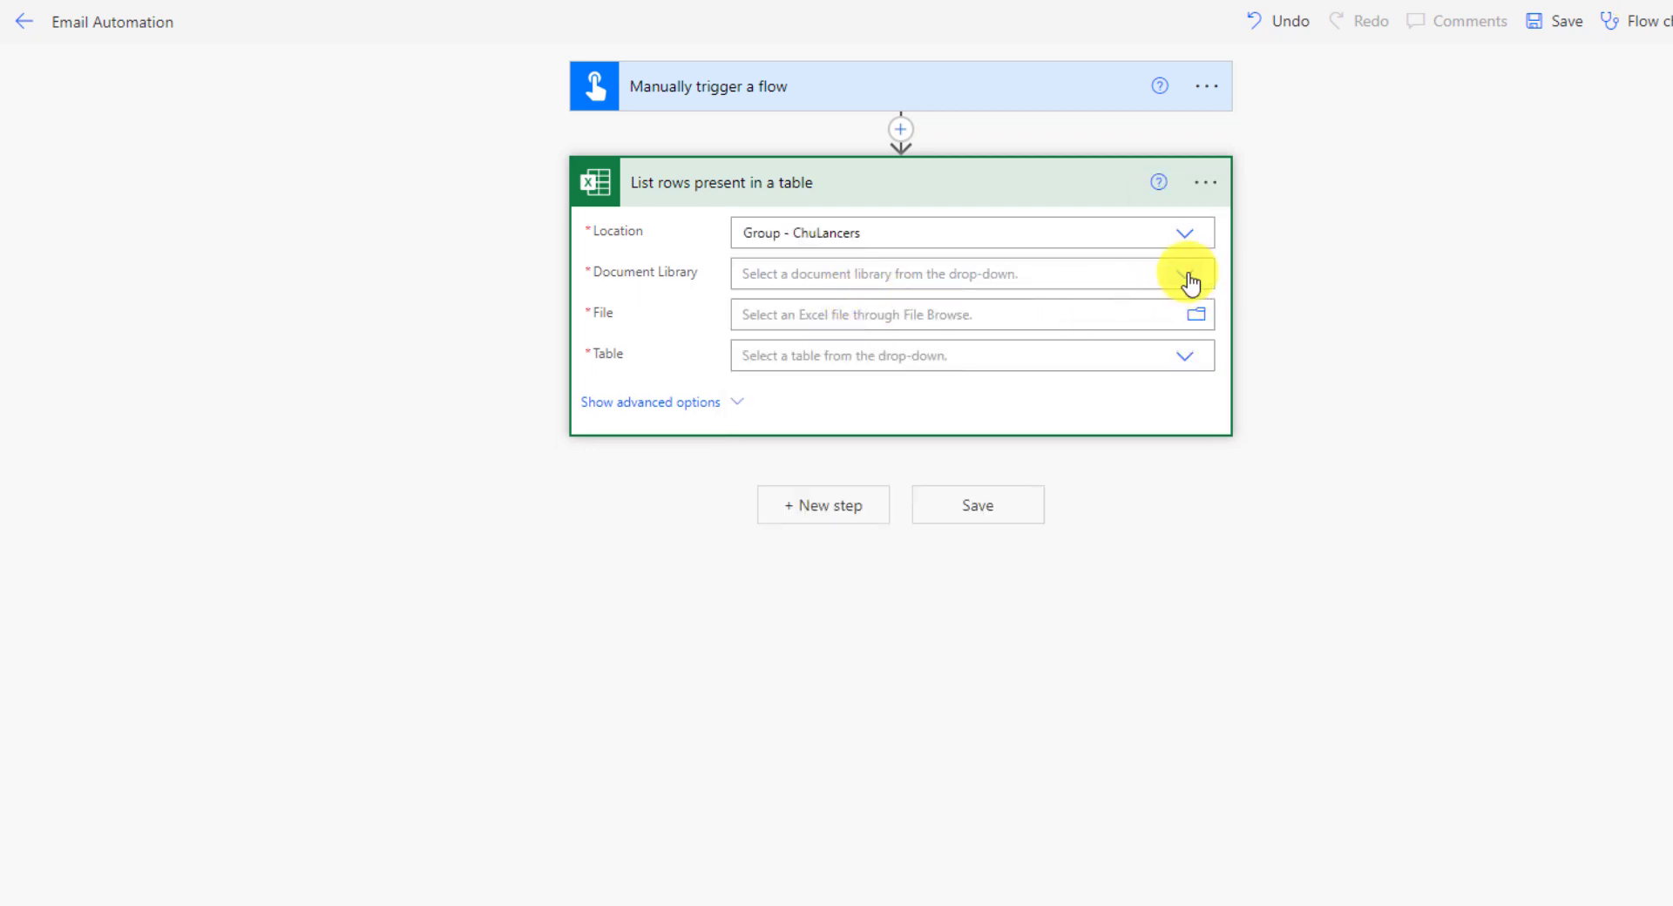
pyautogui.click(1186, 277)
pyautogui.click(826, 308)
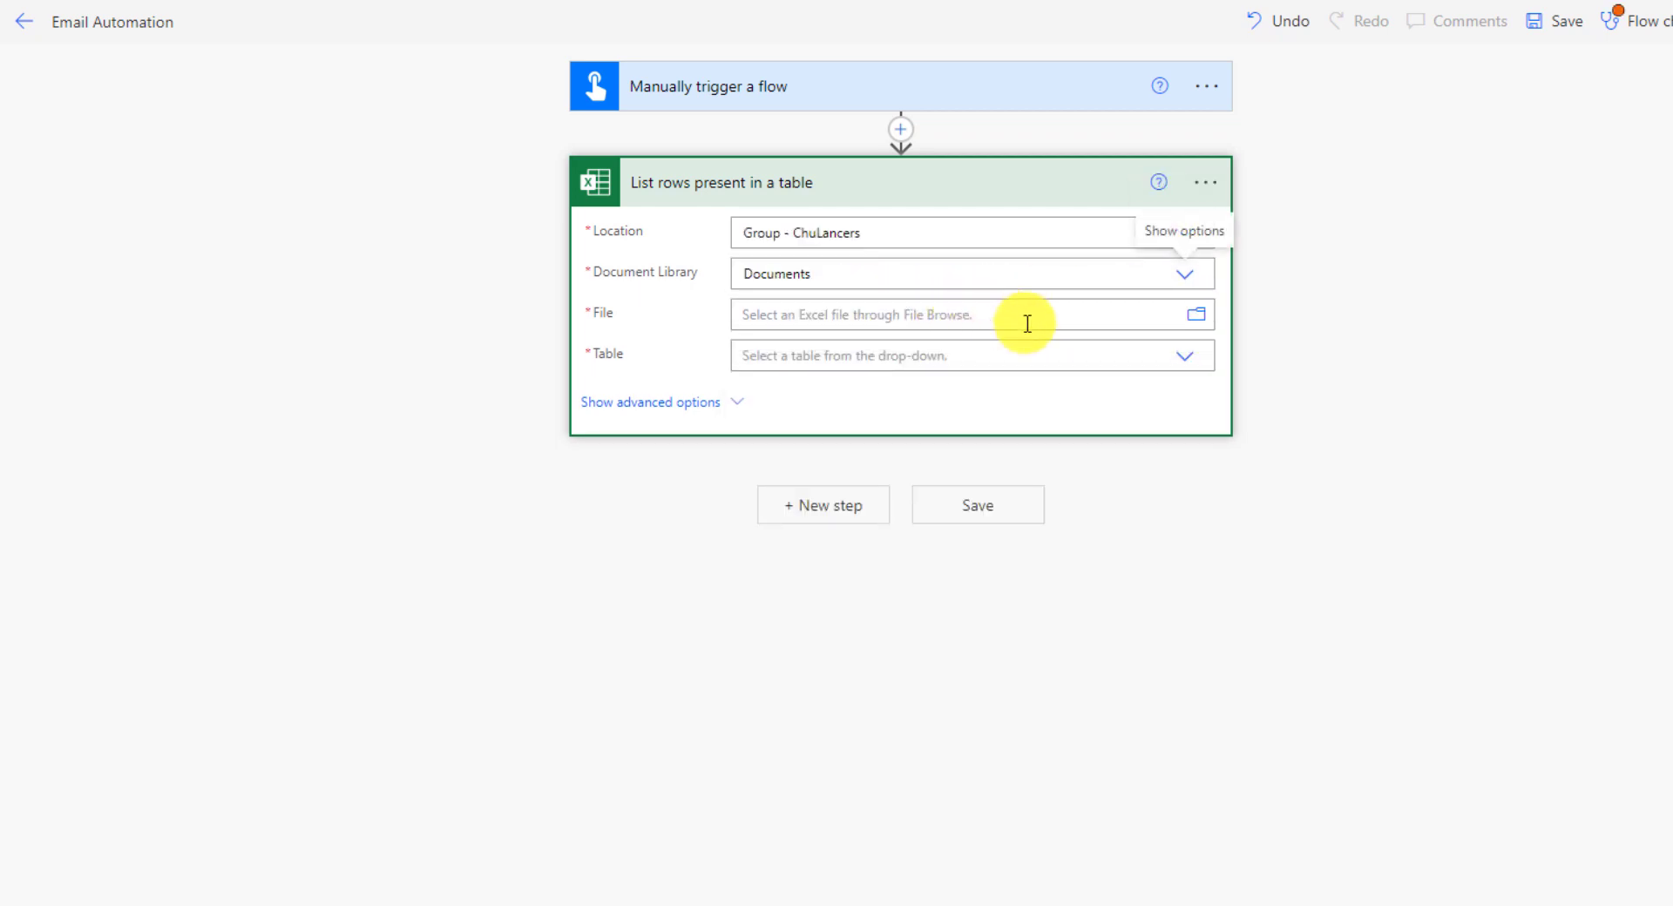
# - Choose /General/Emails.xlsx as the file and Table1 as the table
pyautogui.click(1192, 323)
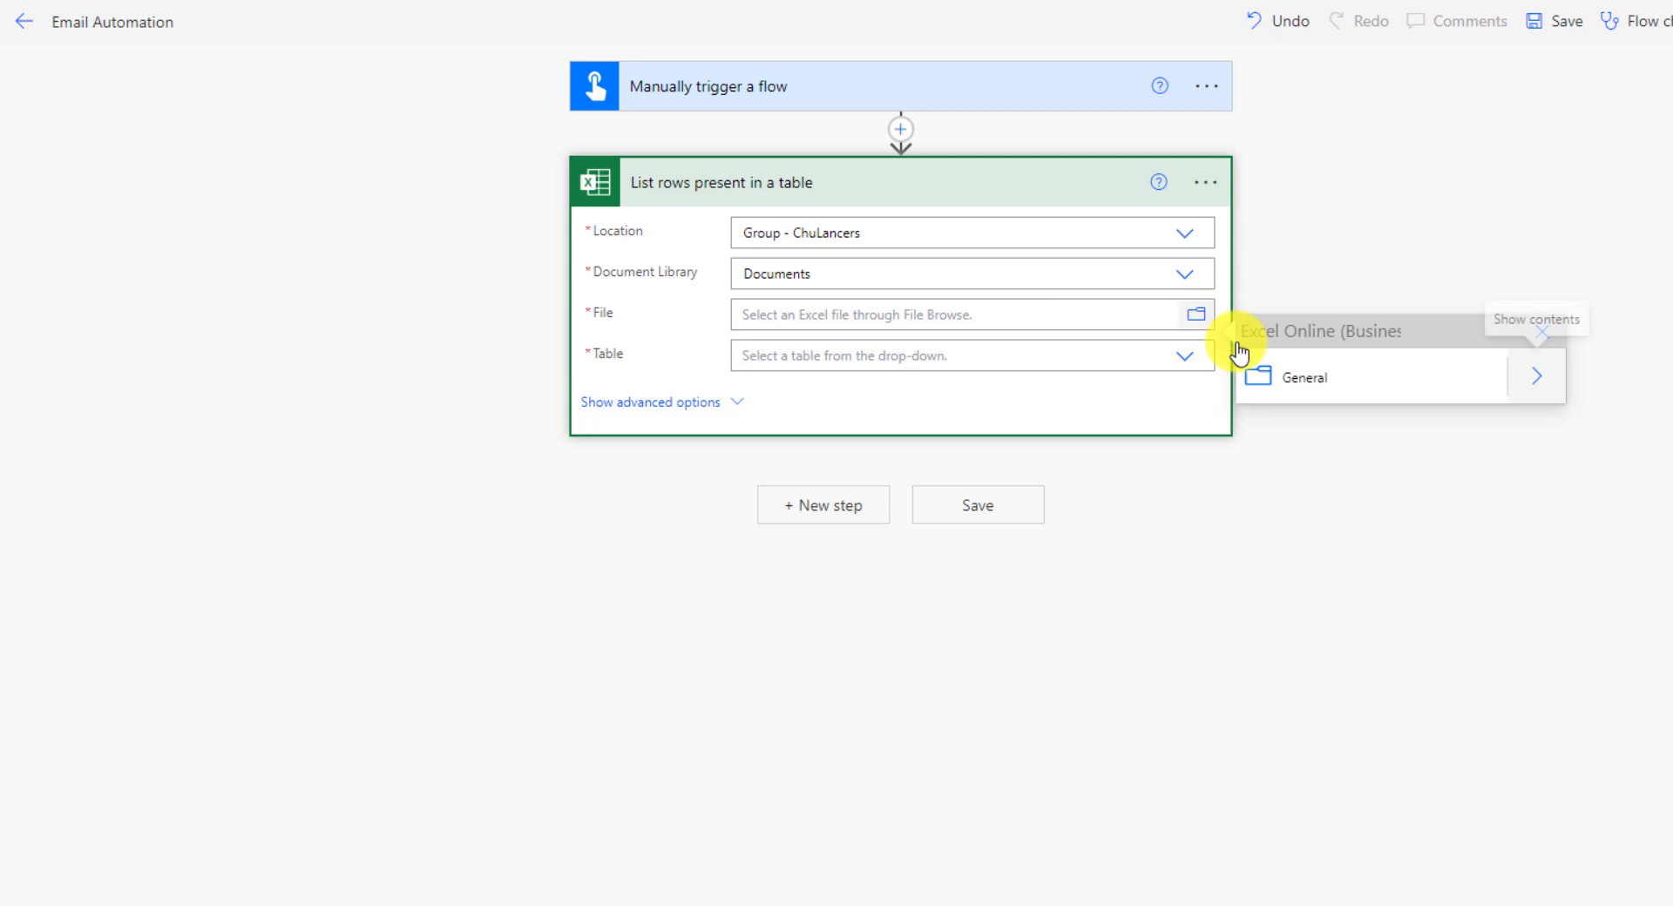
pyautogui.click(1538, 378)
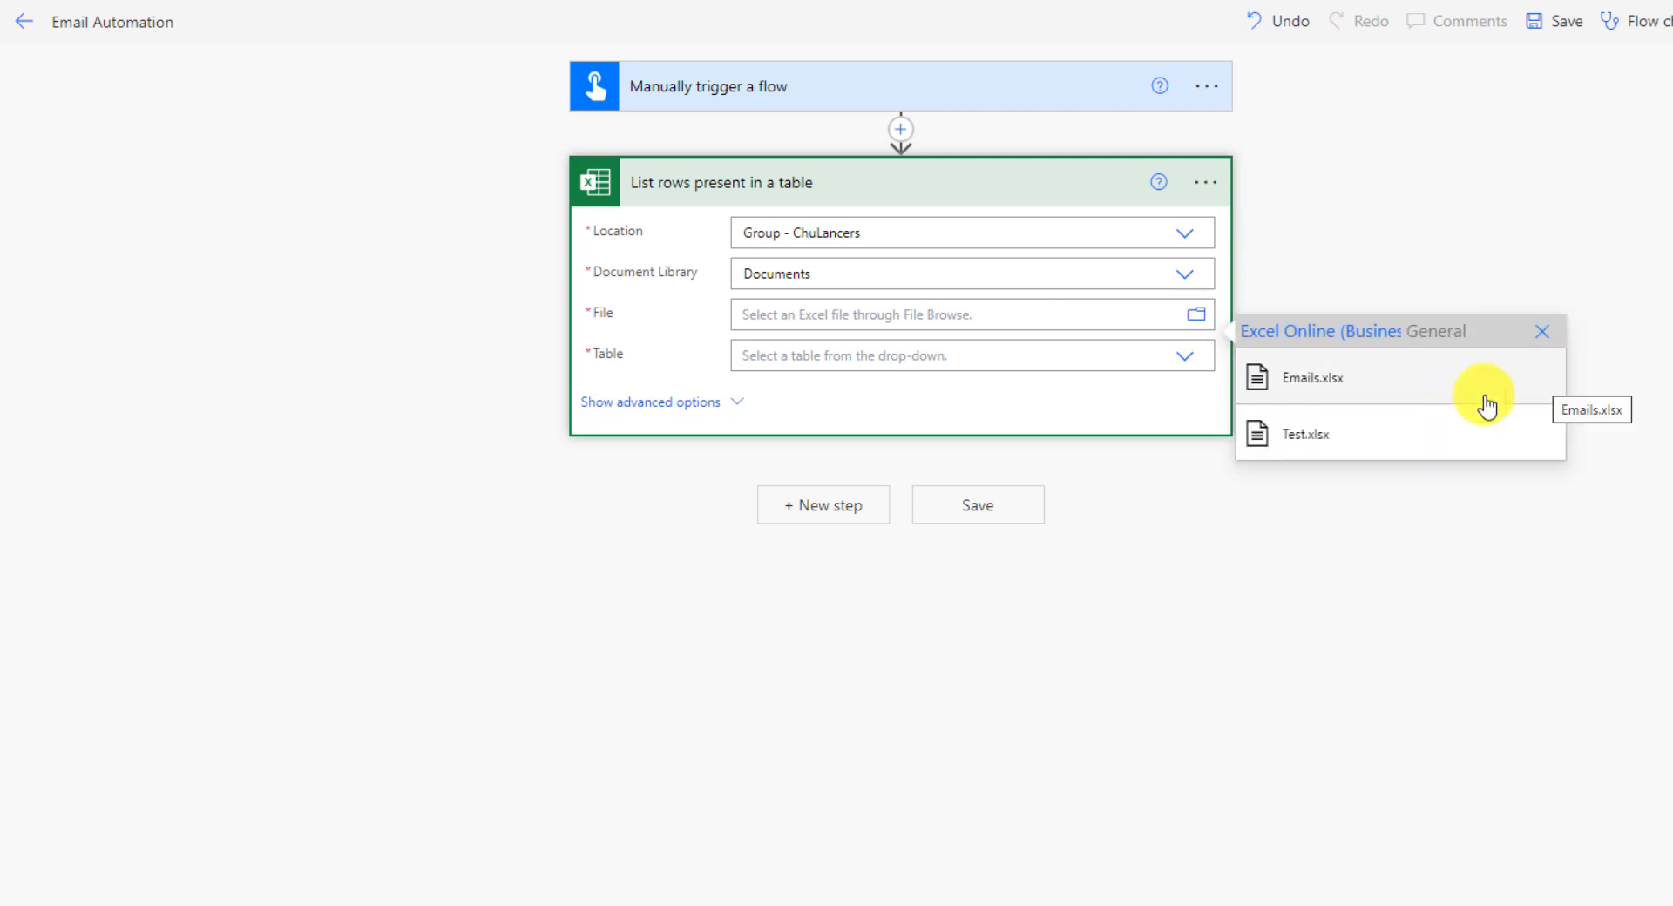
pyautogui.click(1322, 384)
pyautogui.click(1186, 382)
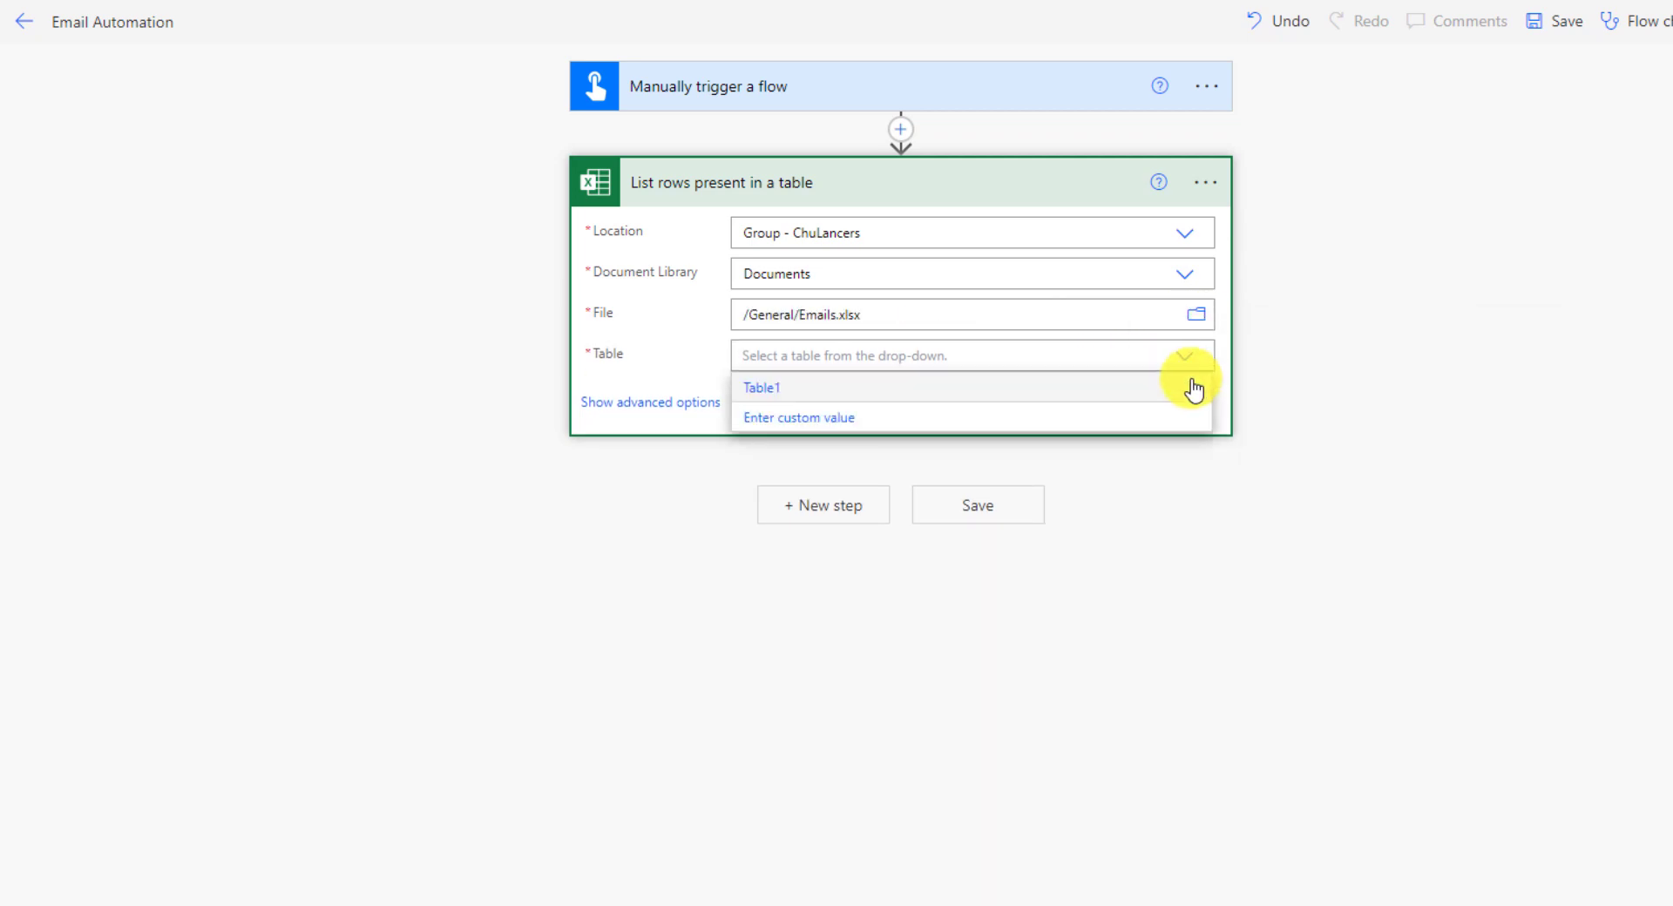
pyautogui.click(919, 394)
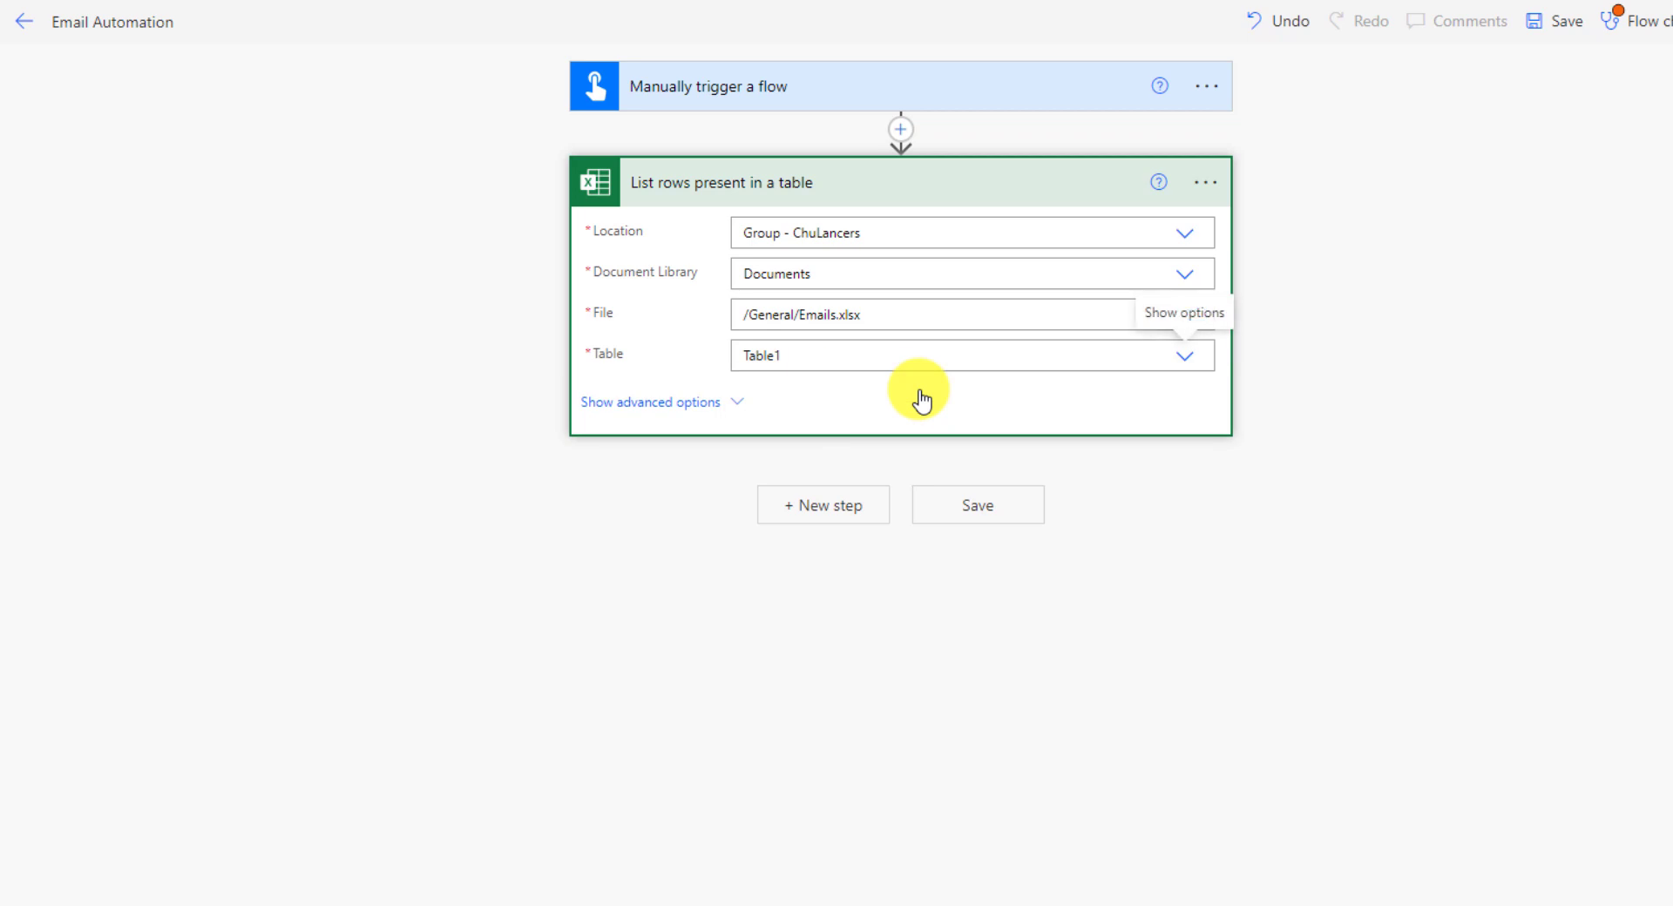
# - Add a Control 'Apply to each' loop iterating over the Excel step's value output
pyautogui.click(853, 508)
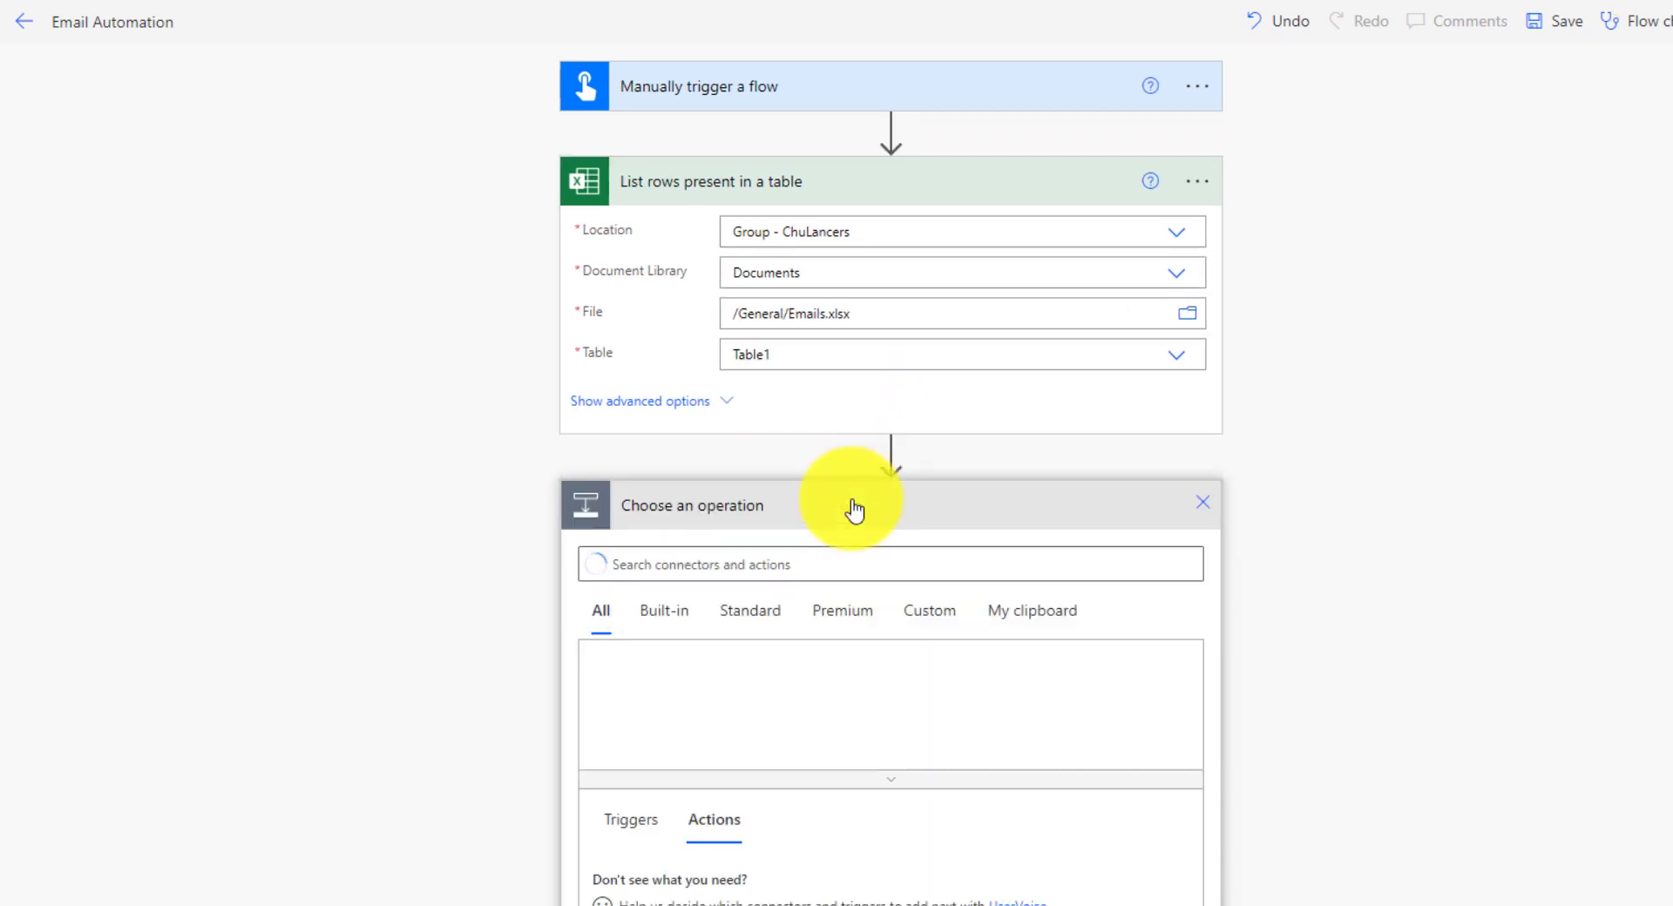
pyautogui.click(630, 455)
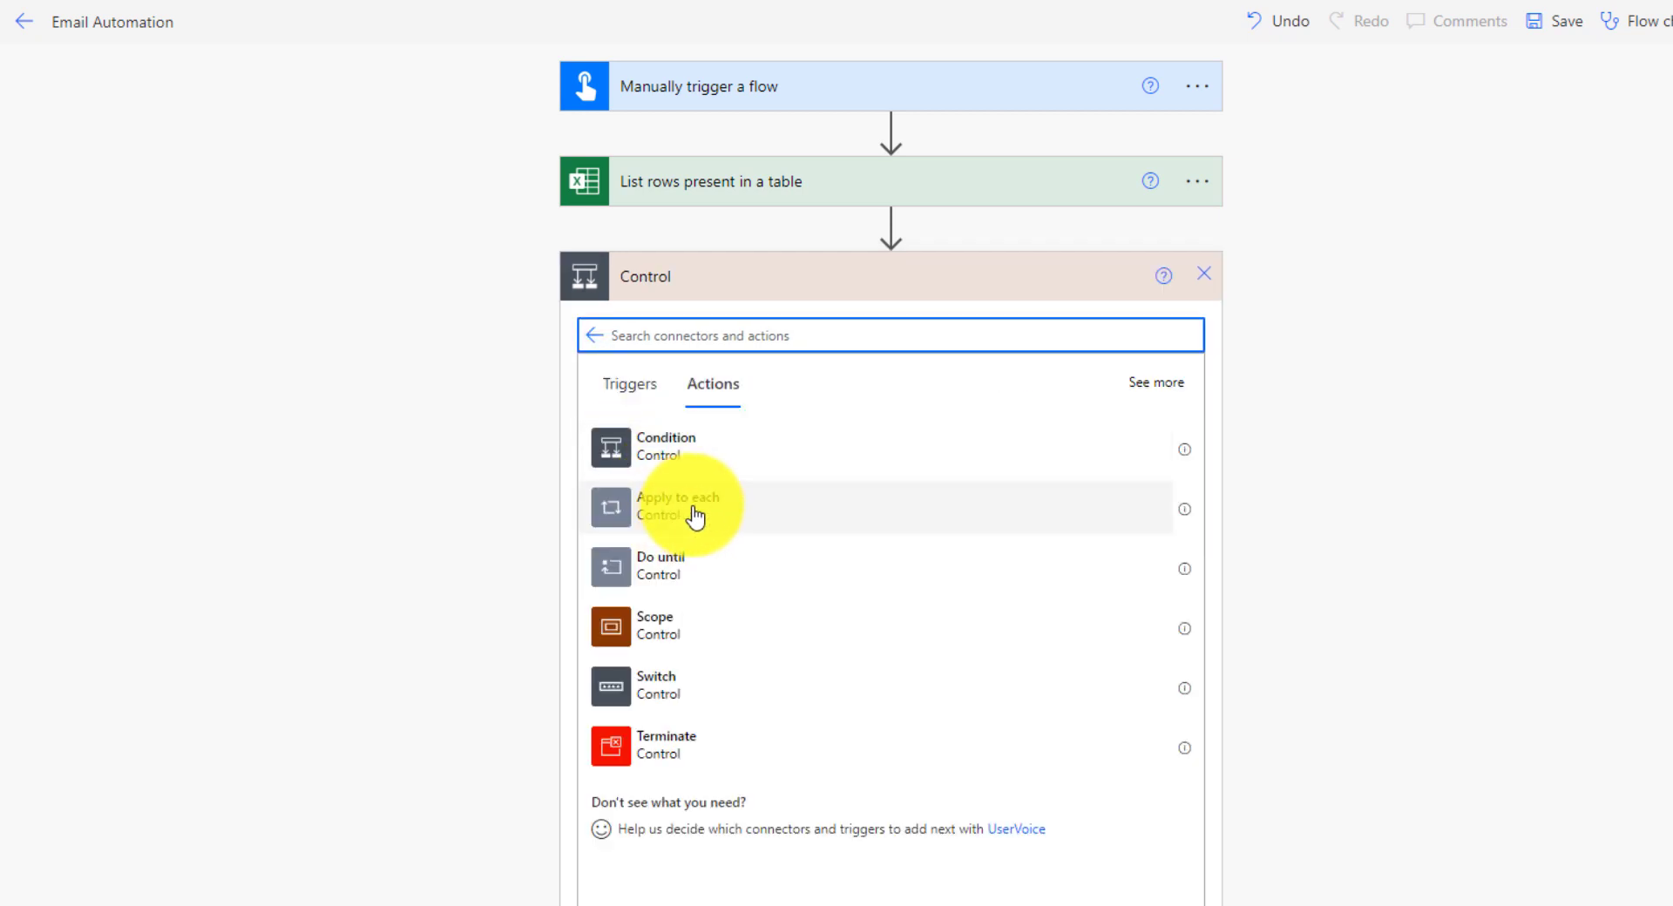
pyautogui.click(656, 514)
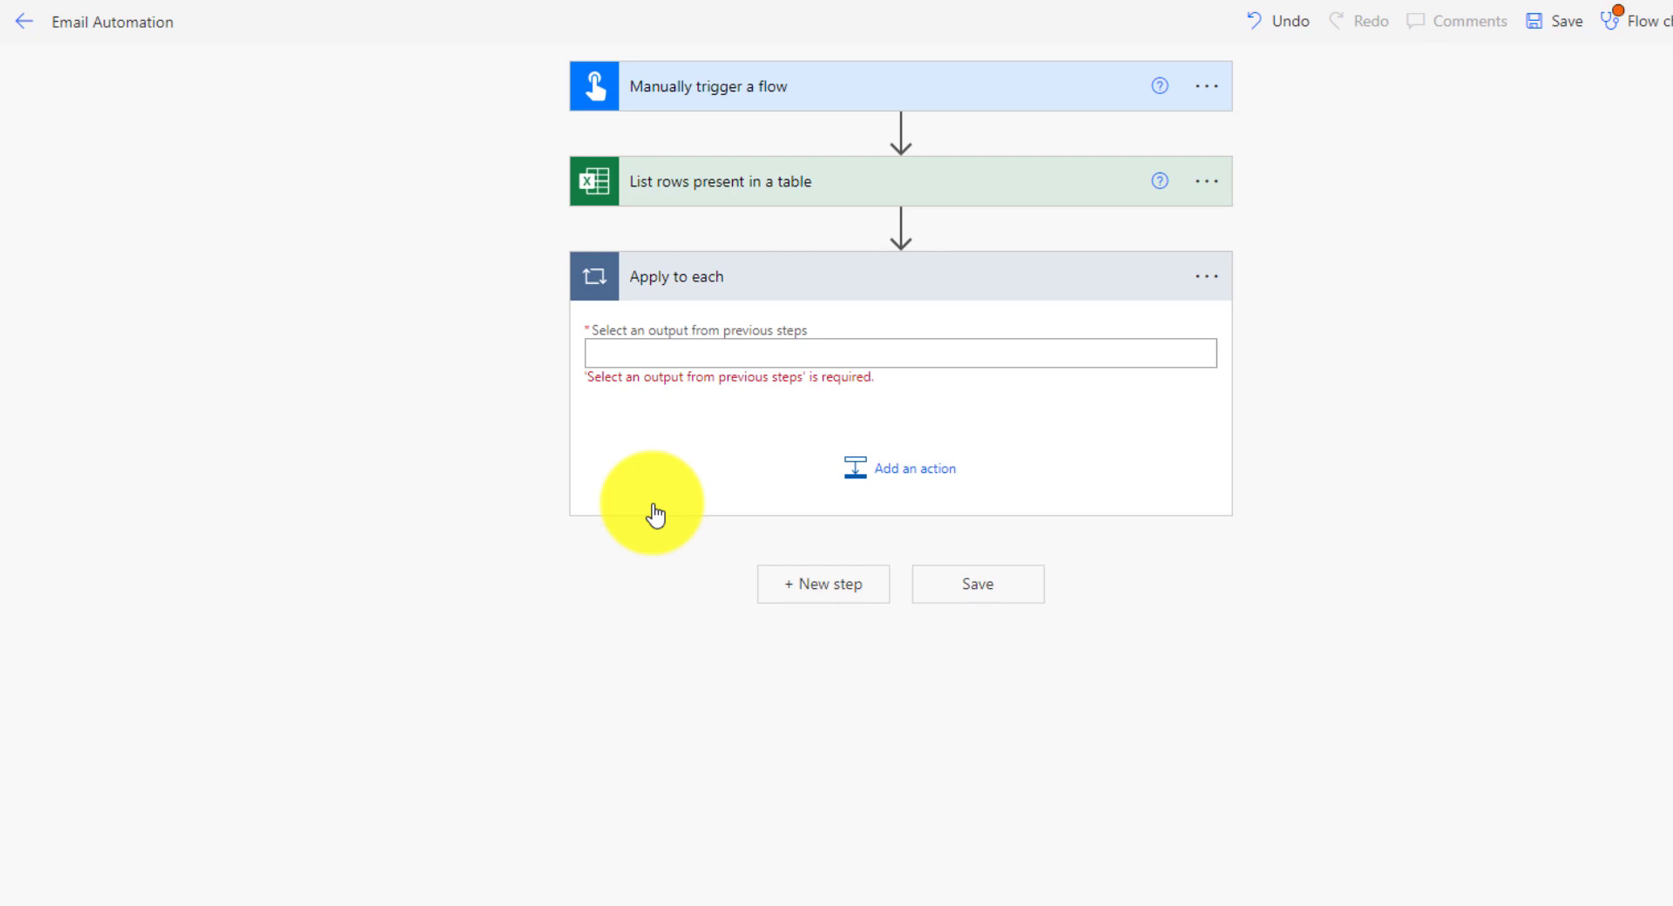
pyautogui.click(903, 351)
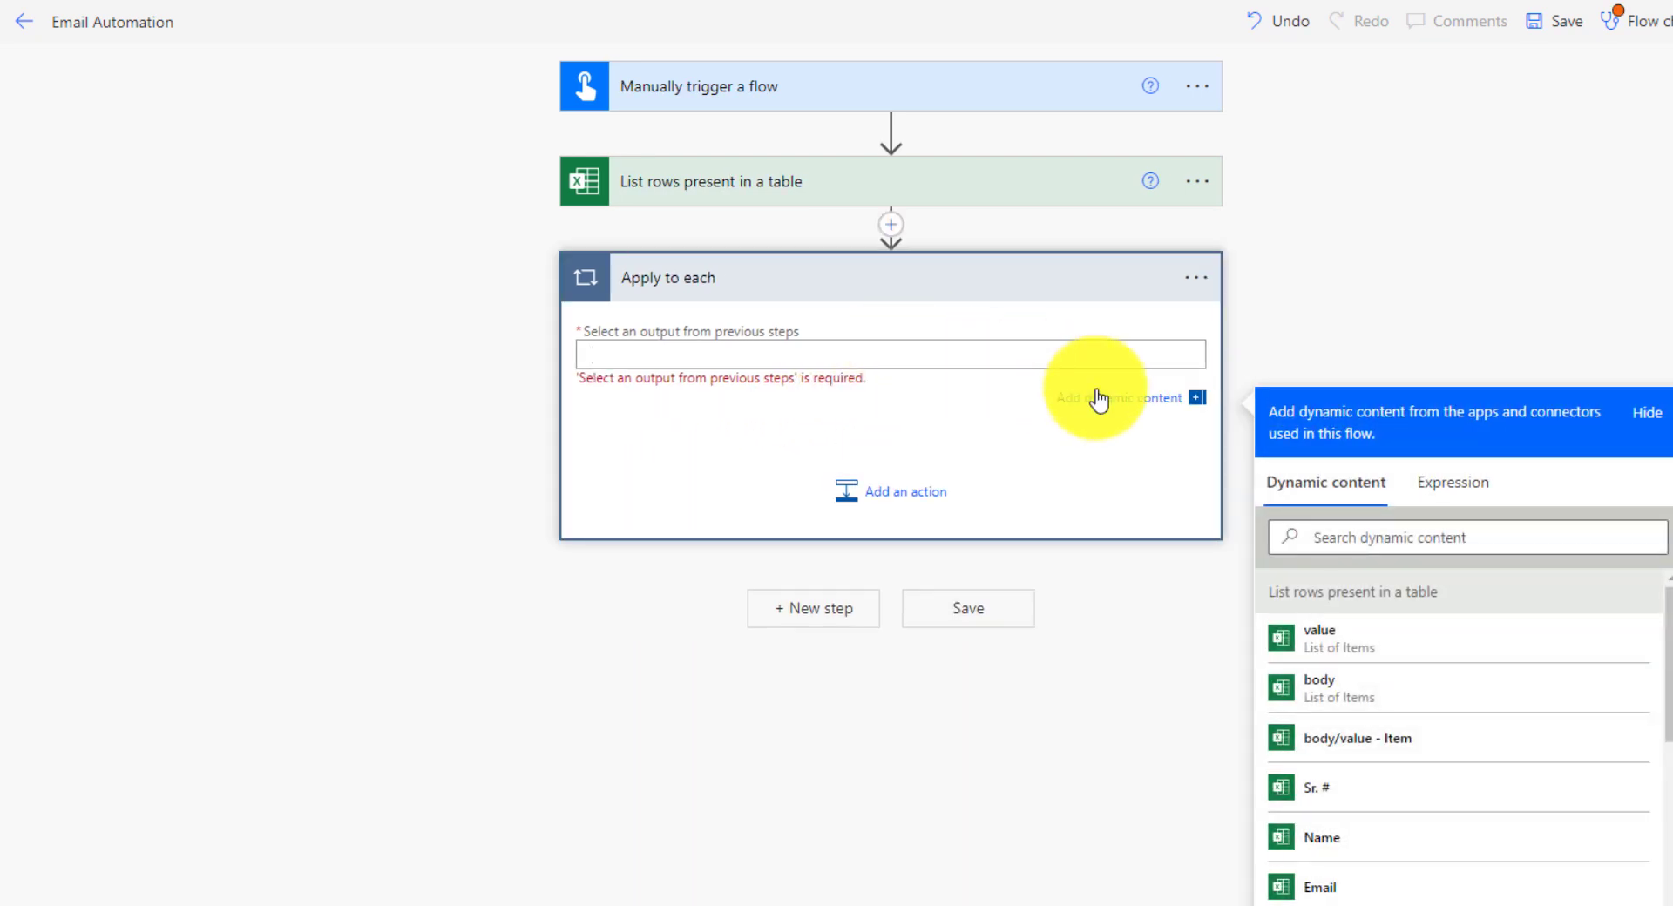
pyautogui.click(1349, 651)
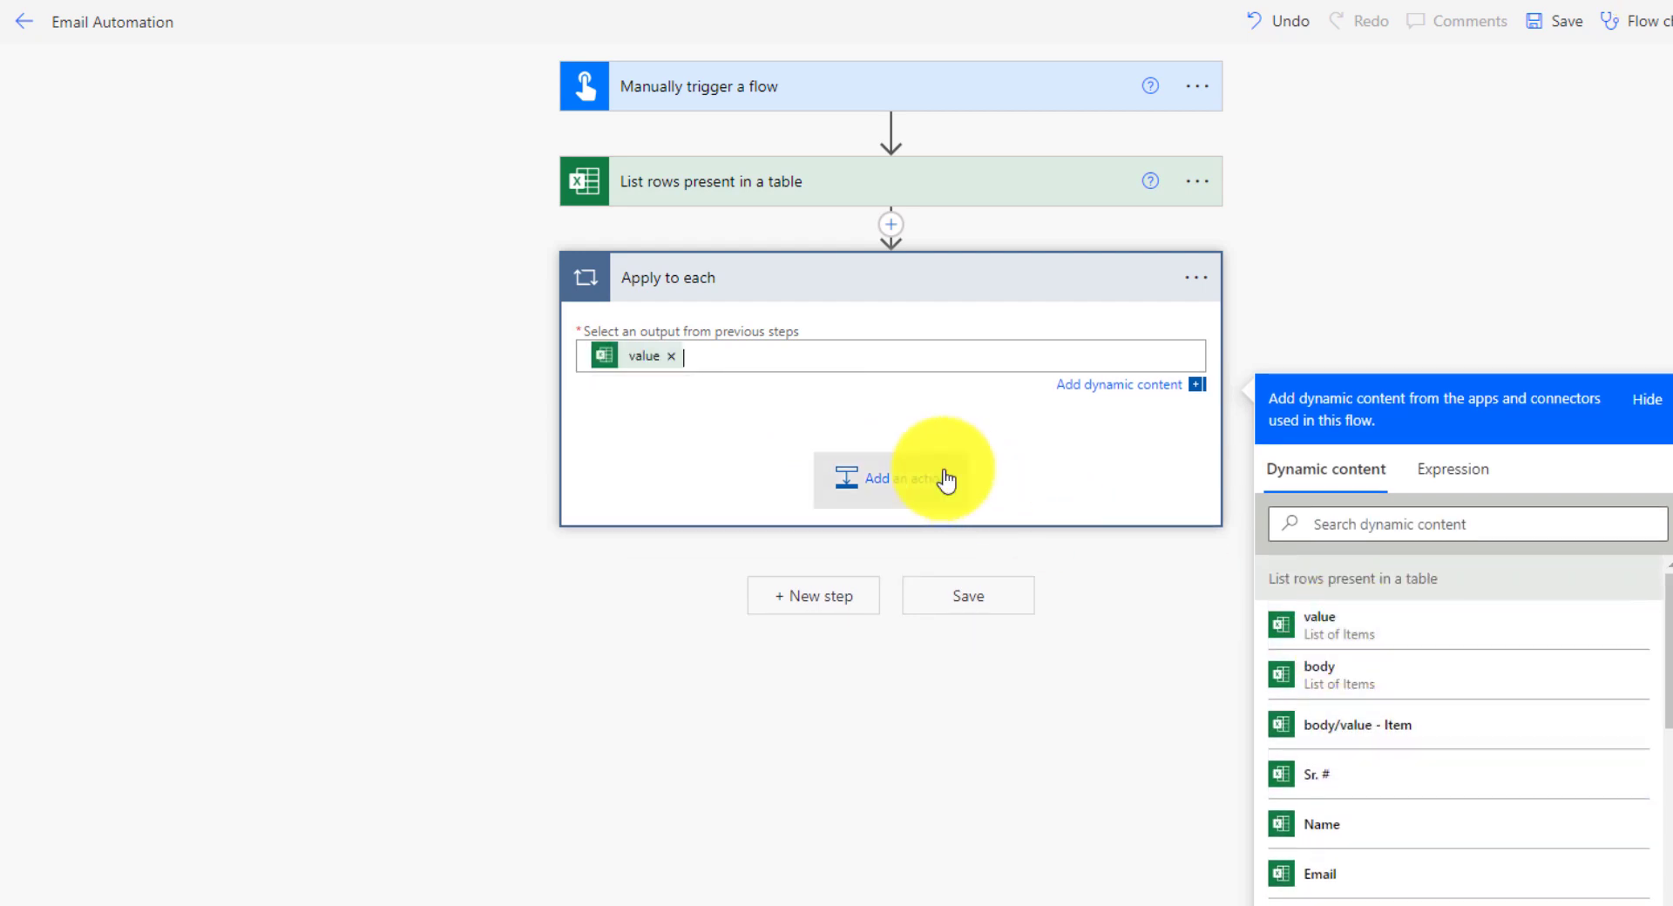
pyautogui.click(1034, 478)
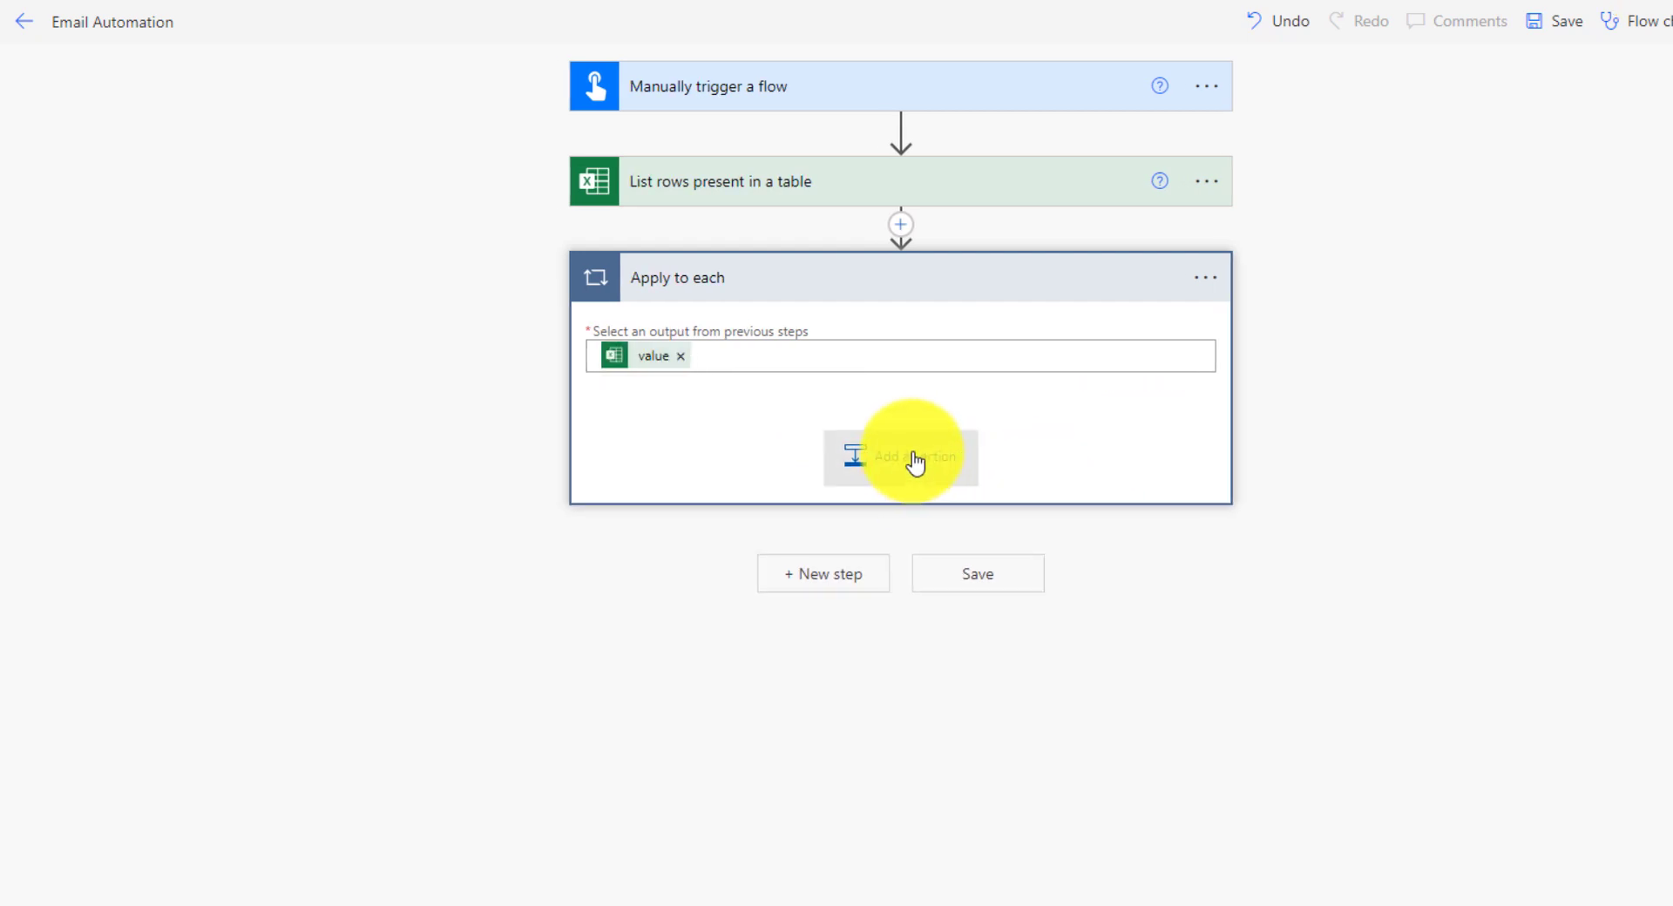
# - Search 'email' and add Office 365 Outlook 'Send an email (V2)' inside the loop
pyautogui.click(914, 462)
pyautogui.write('email')
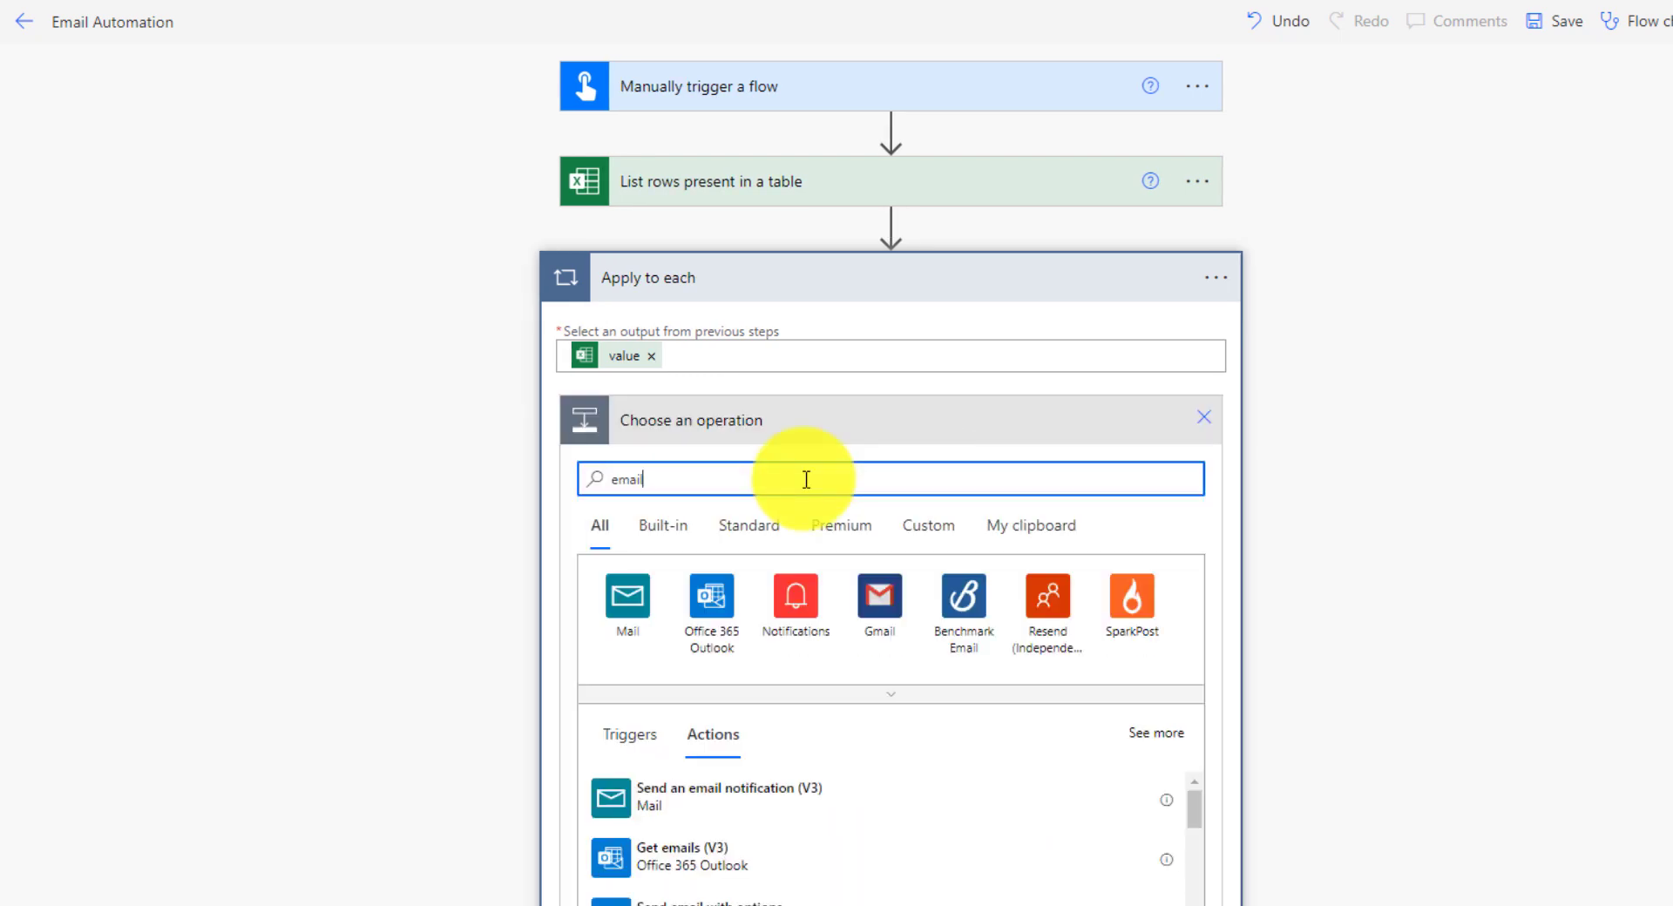
pyautogui.scroll(-3, 806, 479)
pyautogui.scroll(-3, 1194, 536)
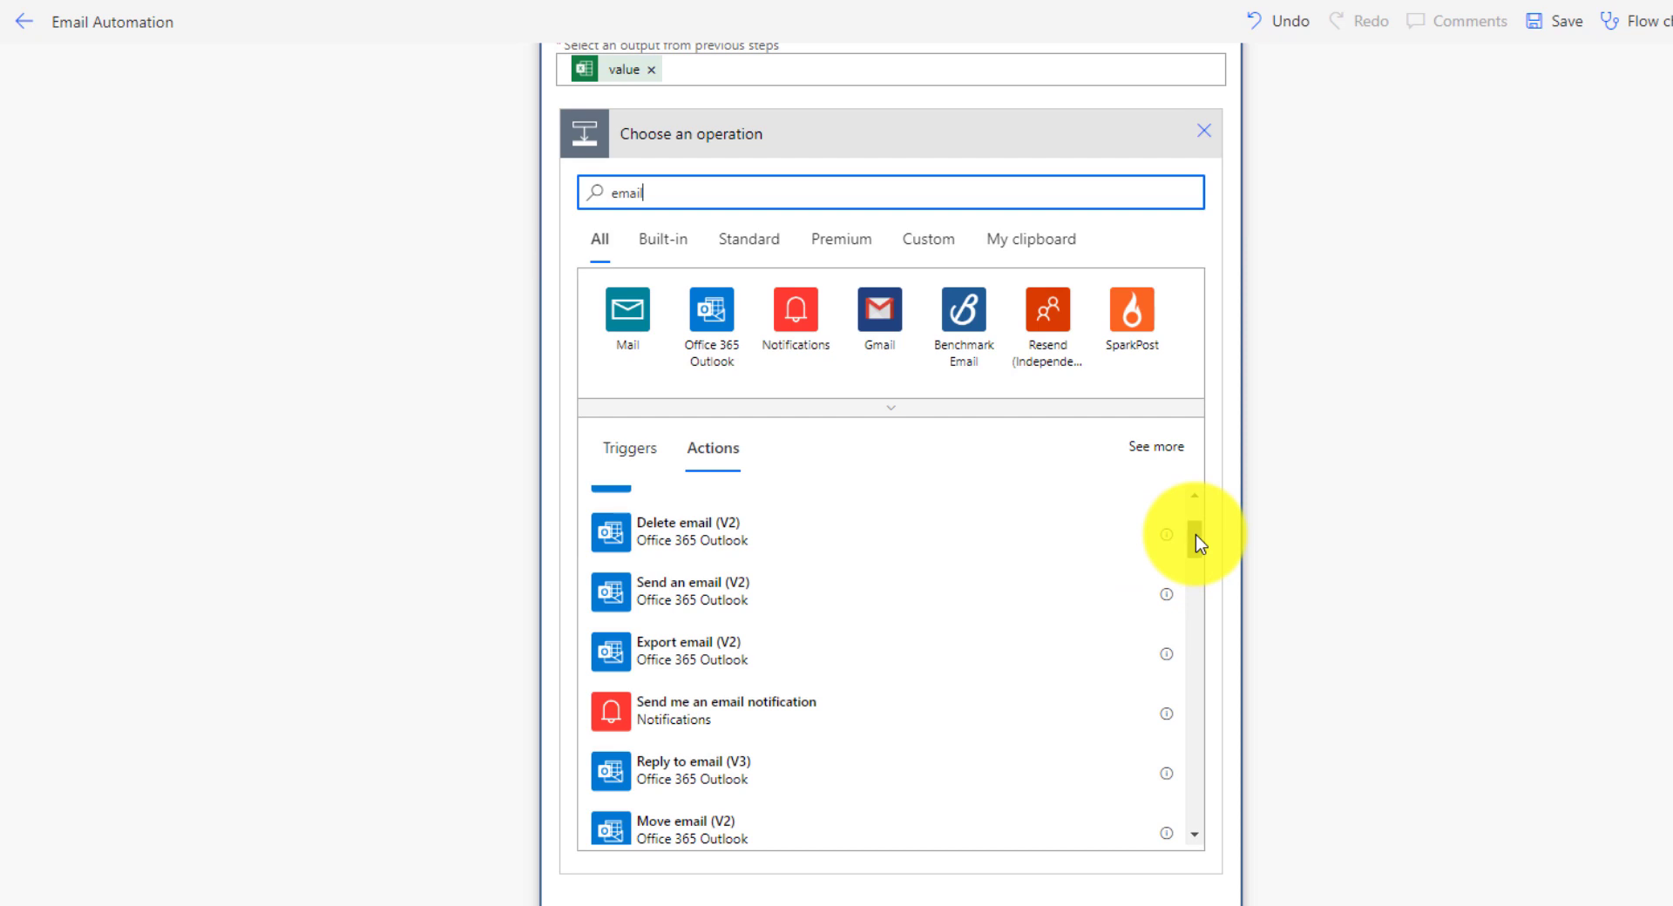
pyautogui.scroll(-1, 1195, 535)
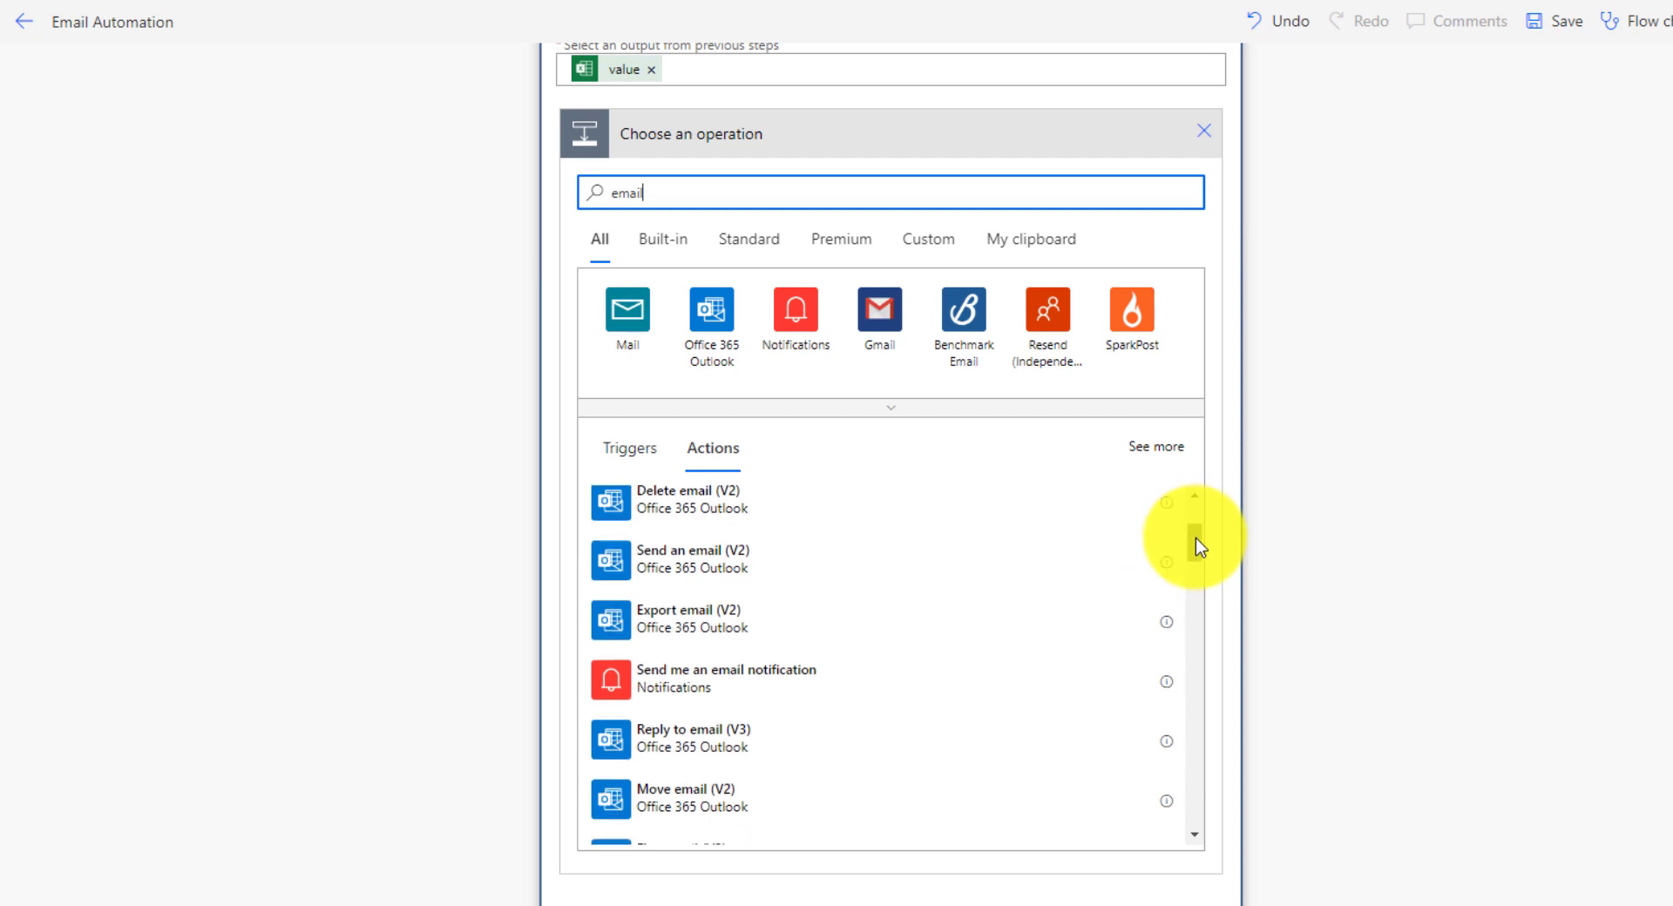
pyautogui.click(719, 571)
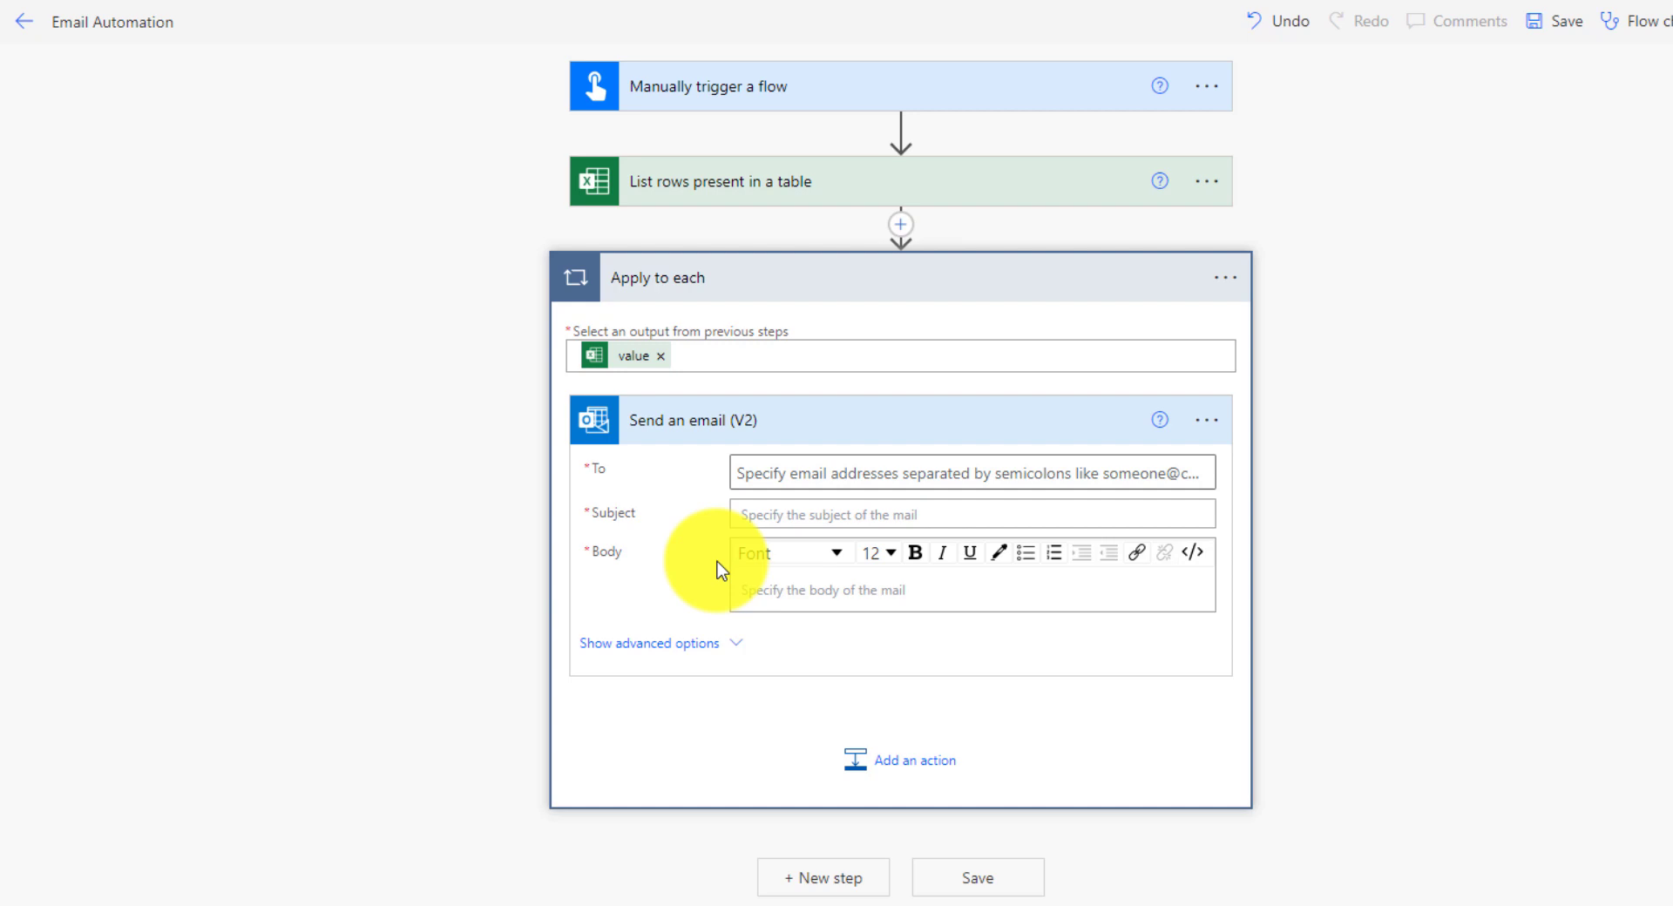
# - Delete the Outlook 'Send an email (V2)' step from the loop
pyautogui.click(823, 475)
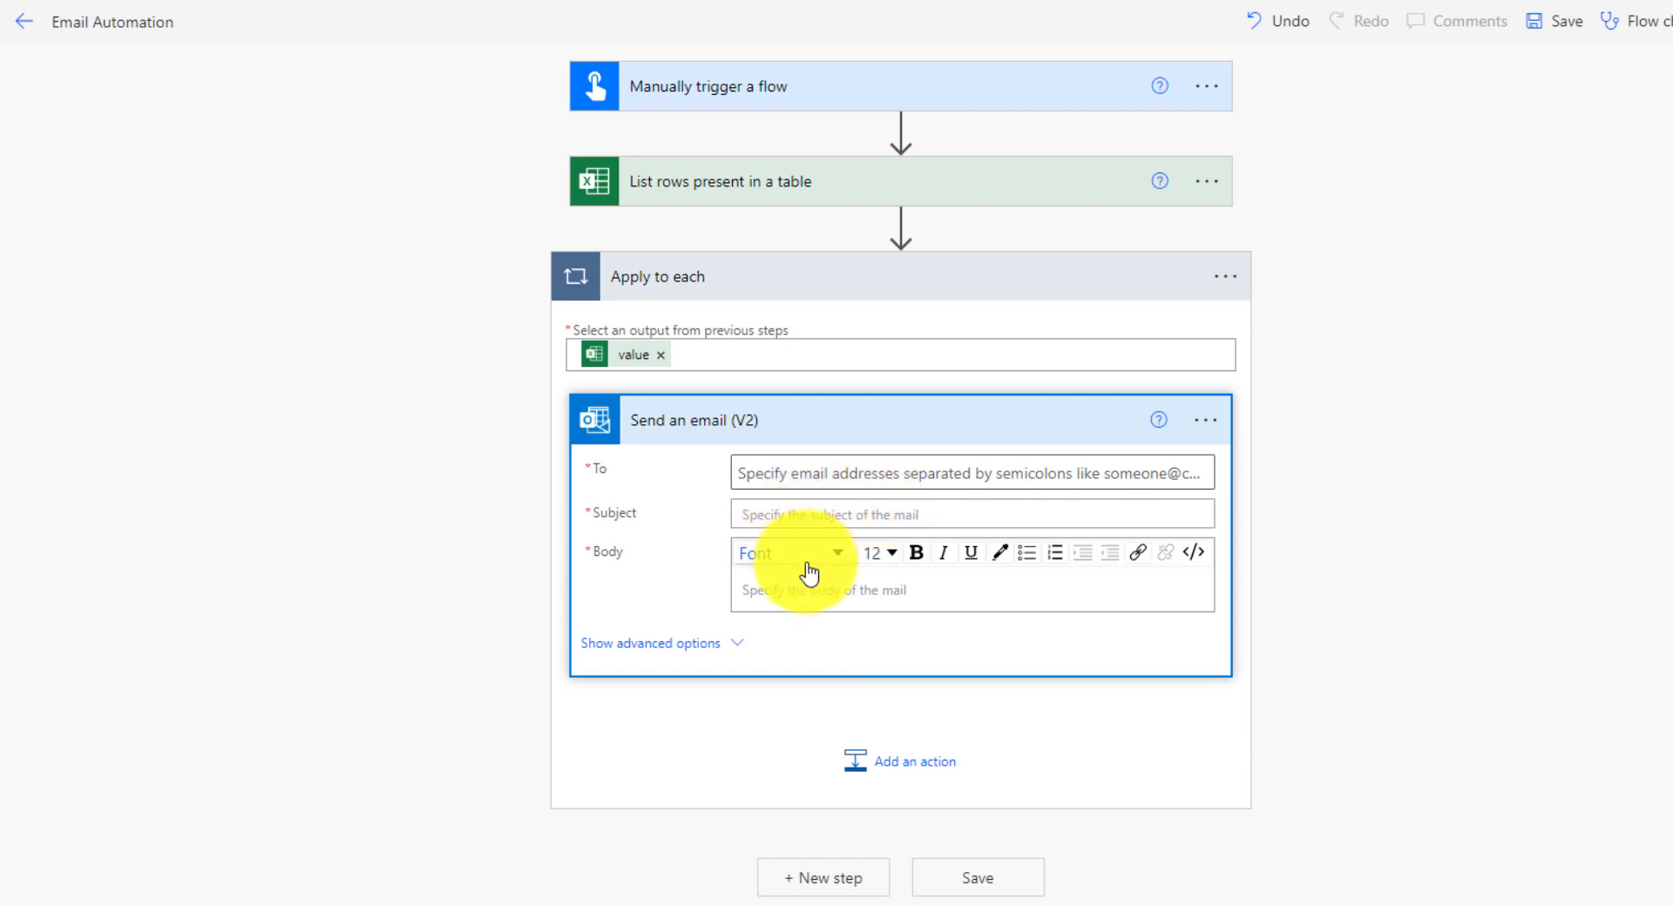
pyautogui.click(1205, 422)
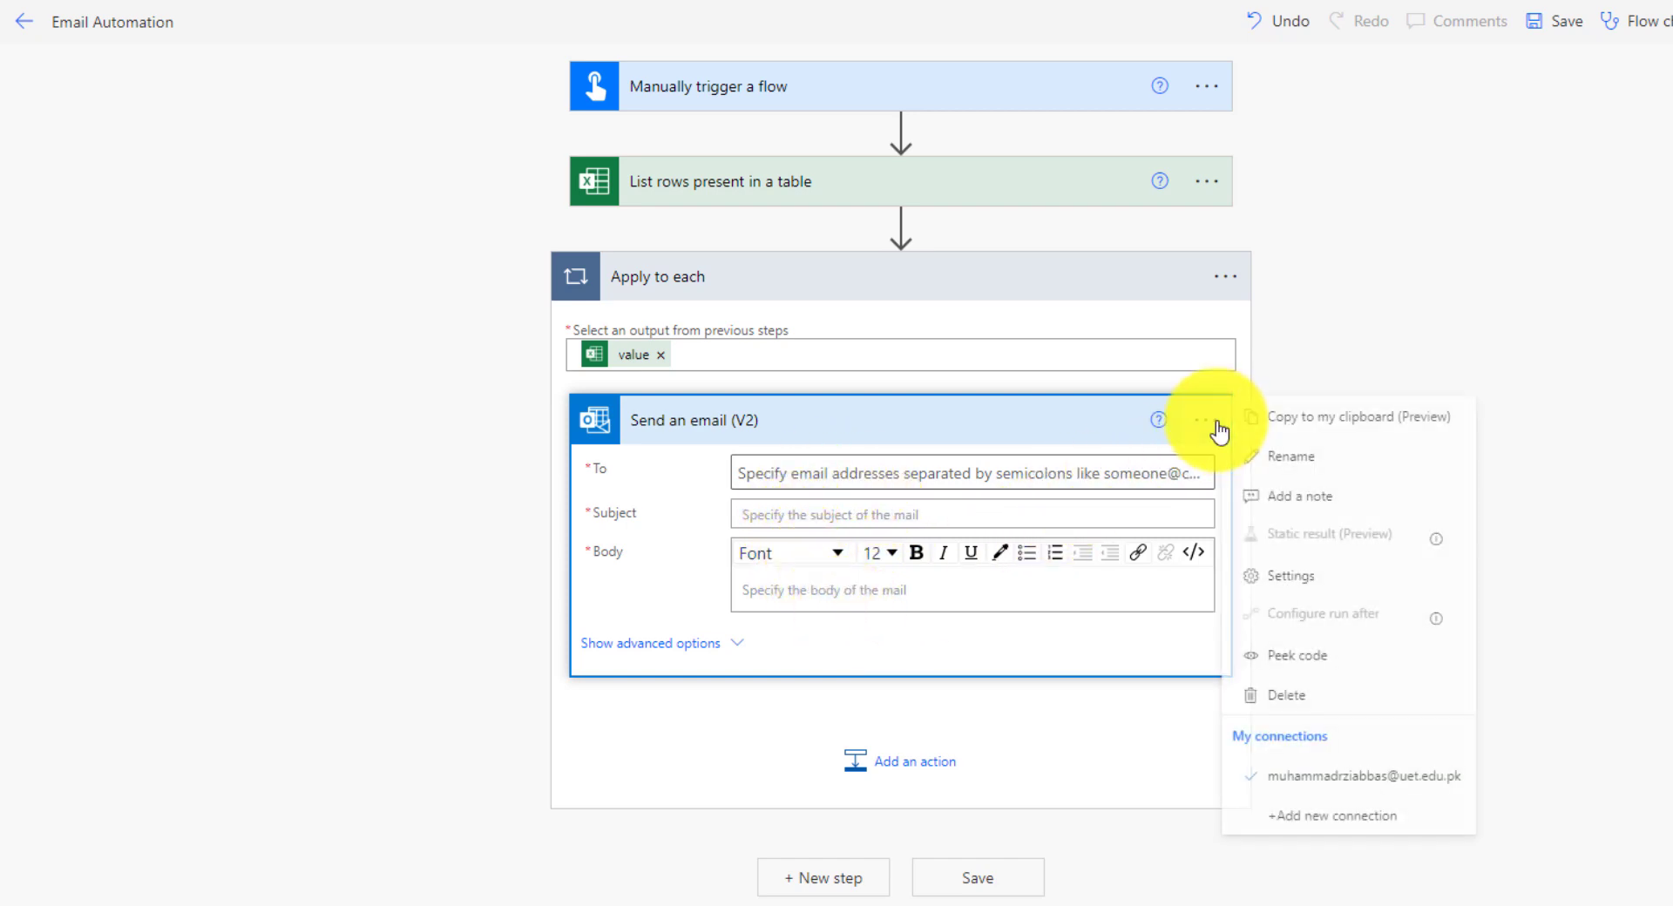
pyautogui.click(1300, 697)
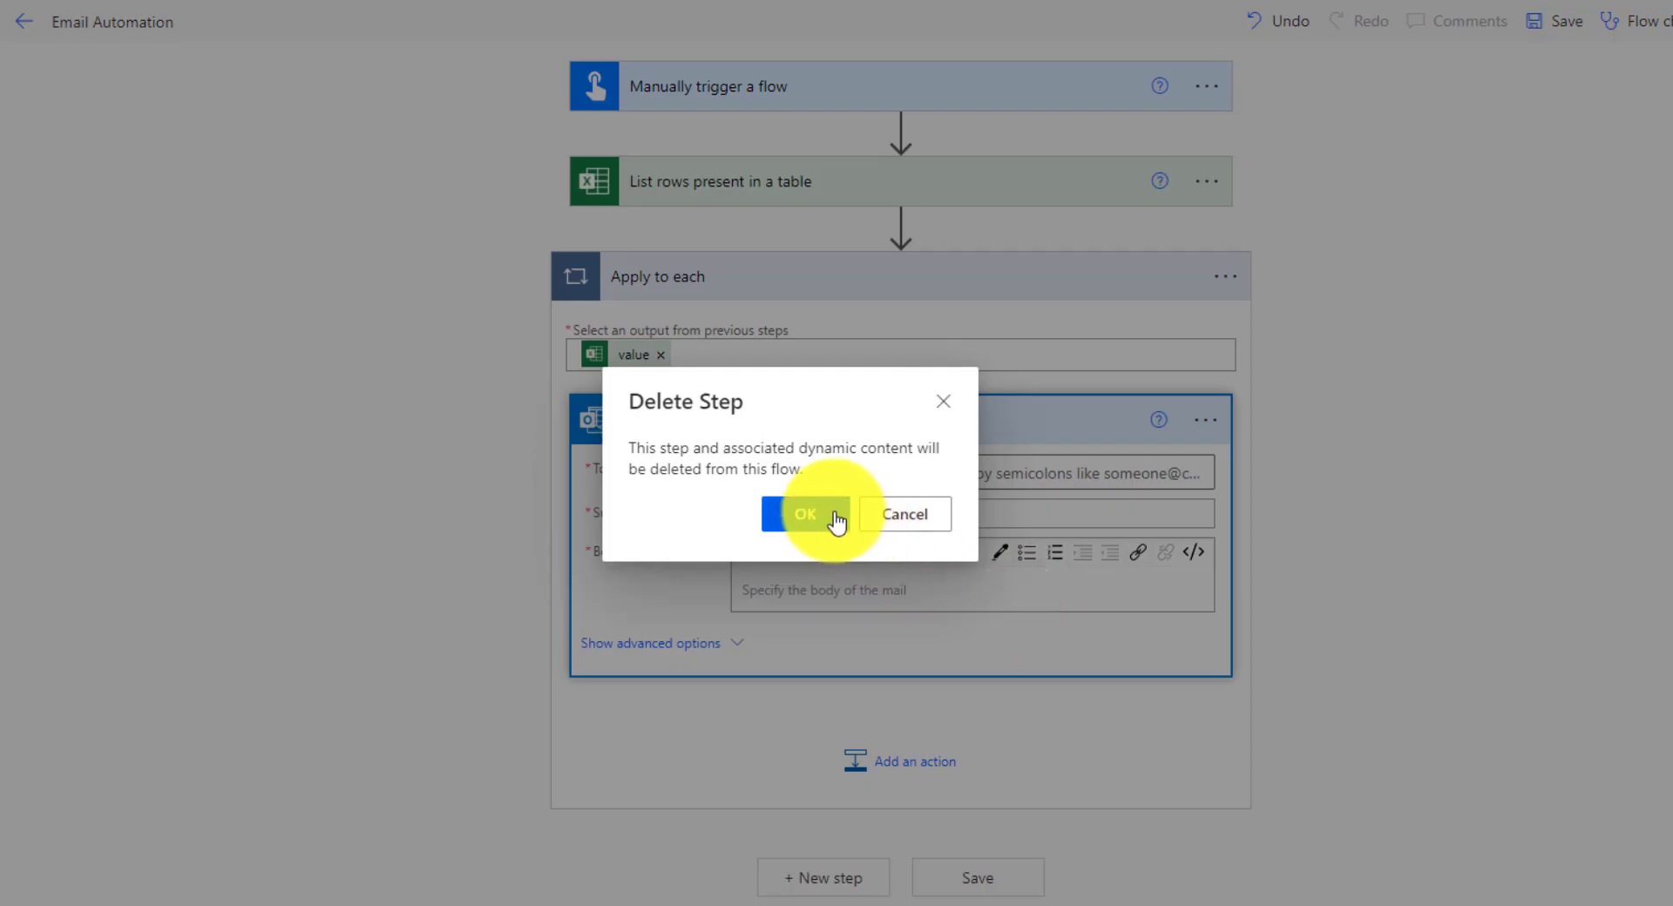
pyautogui.click(804, 514)
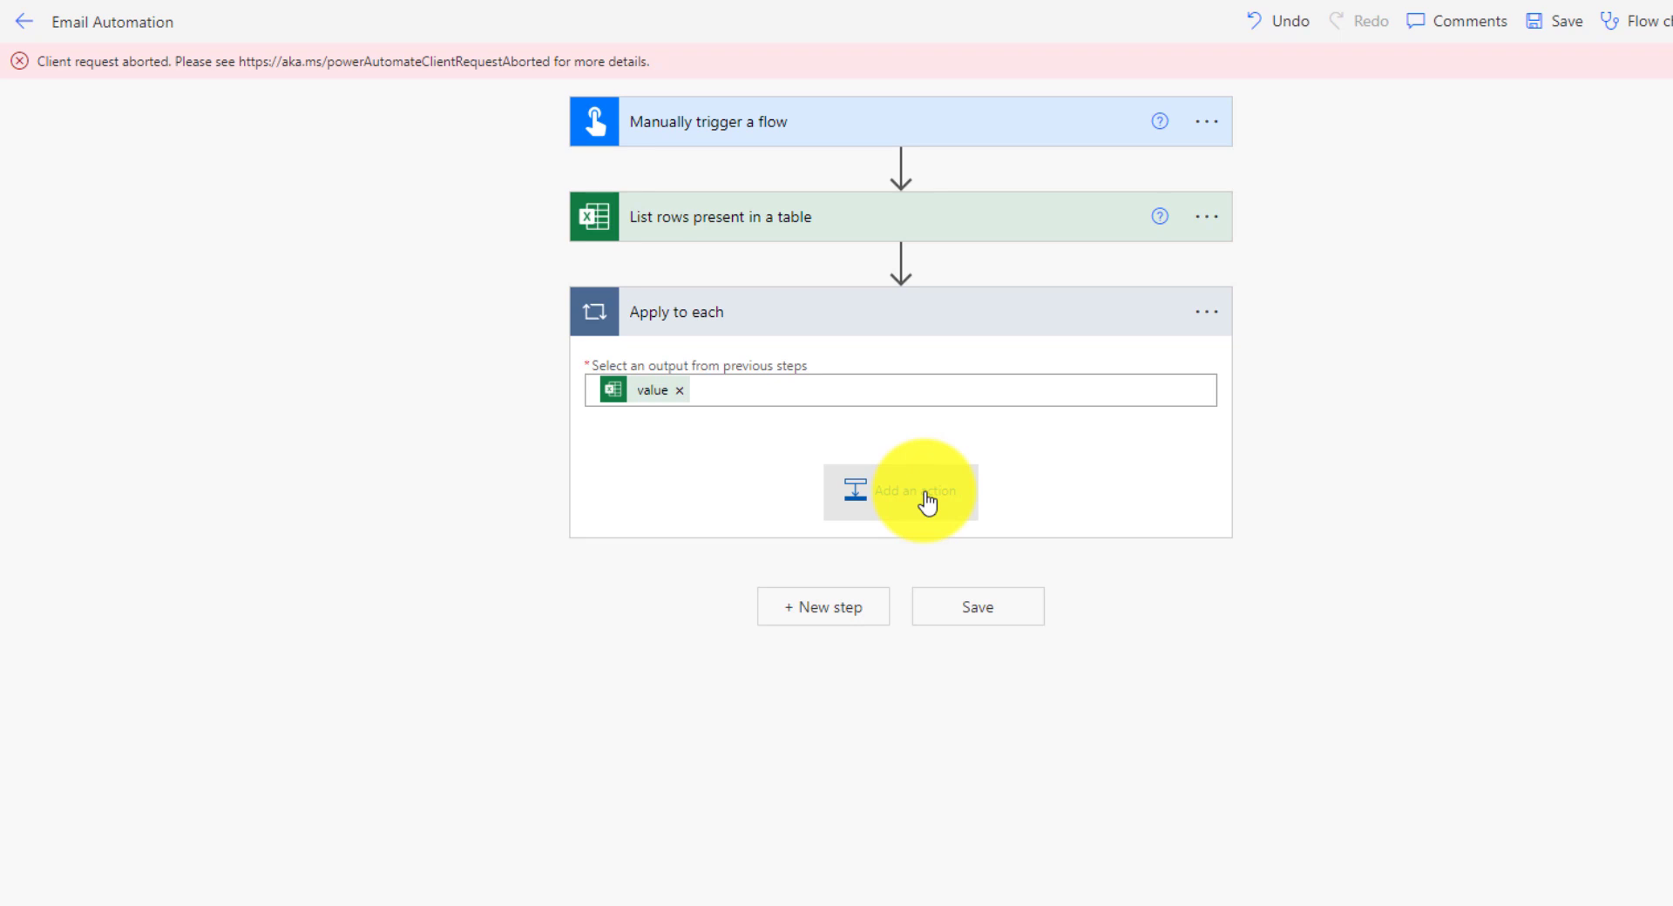
# - Add Gmail's 'Send email (V2)' action inside the Apply to each loop
pyautogui.click(927, 502)
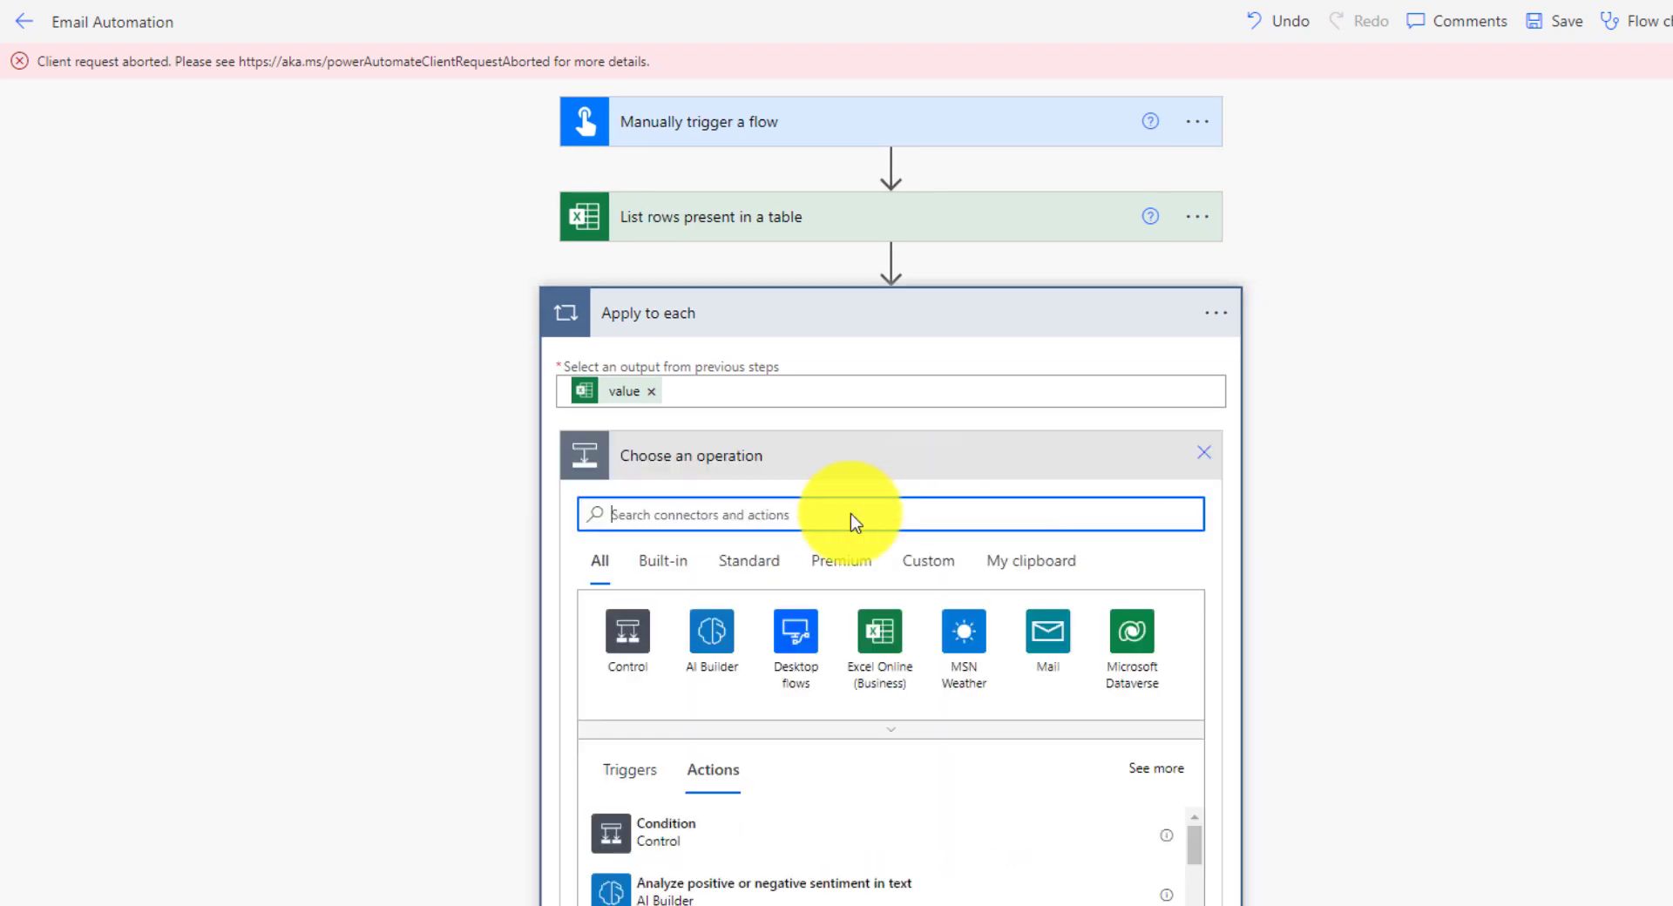
pyautogui.write('email')
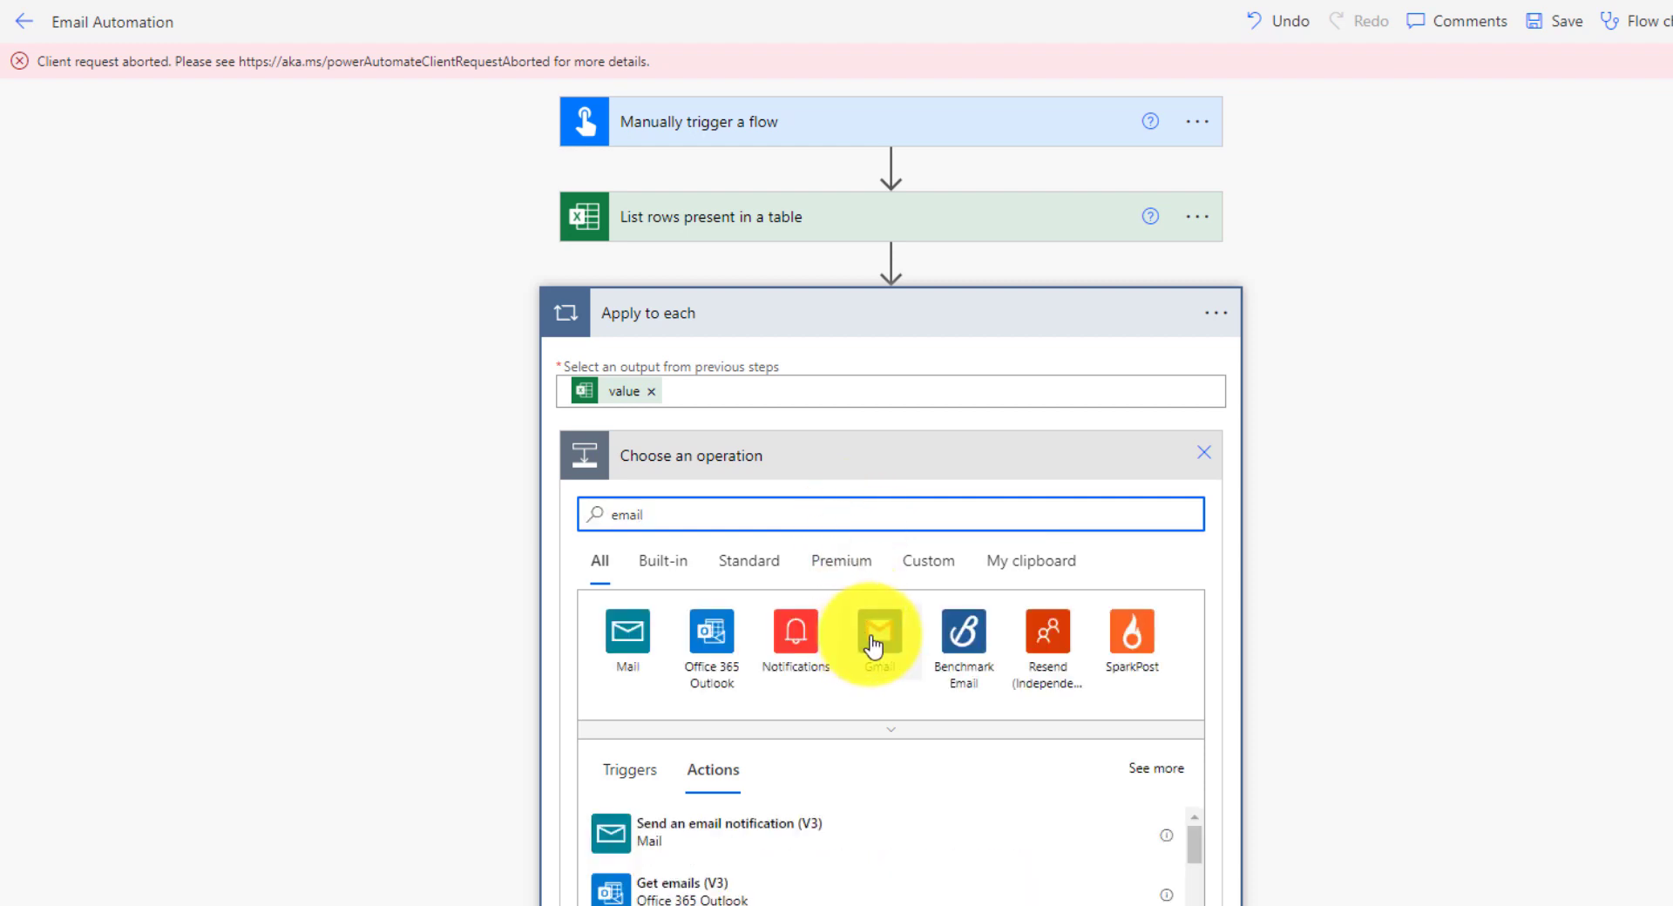
pyautogui.click(862, 643)
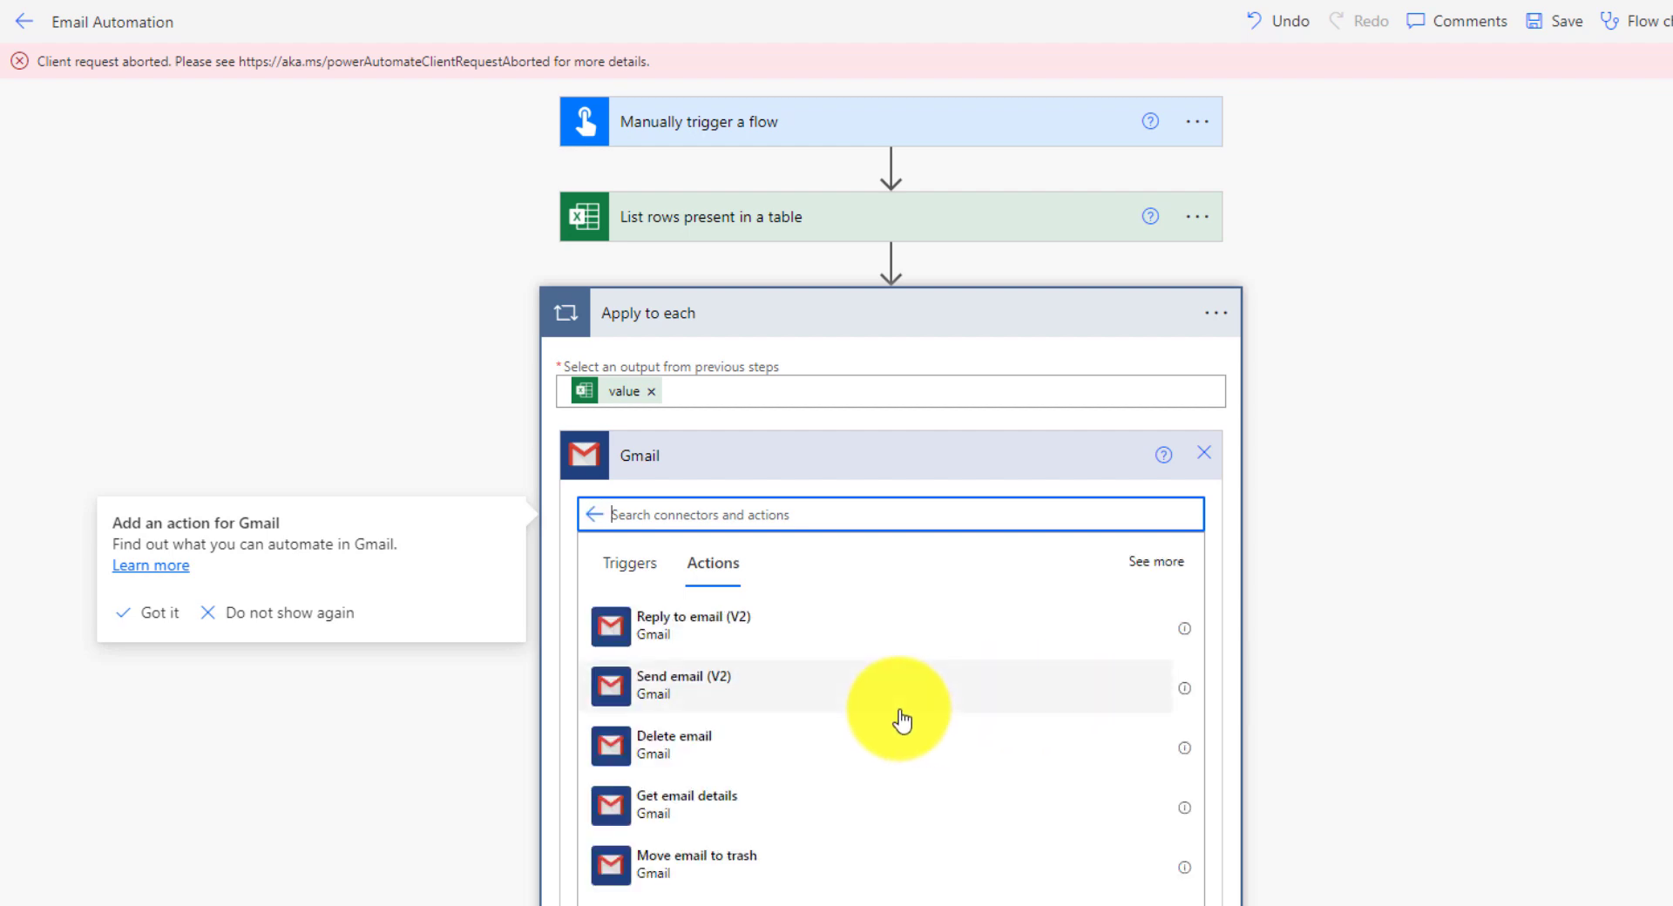
pyautogui.click(710, 710)
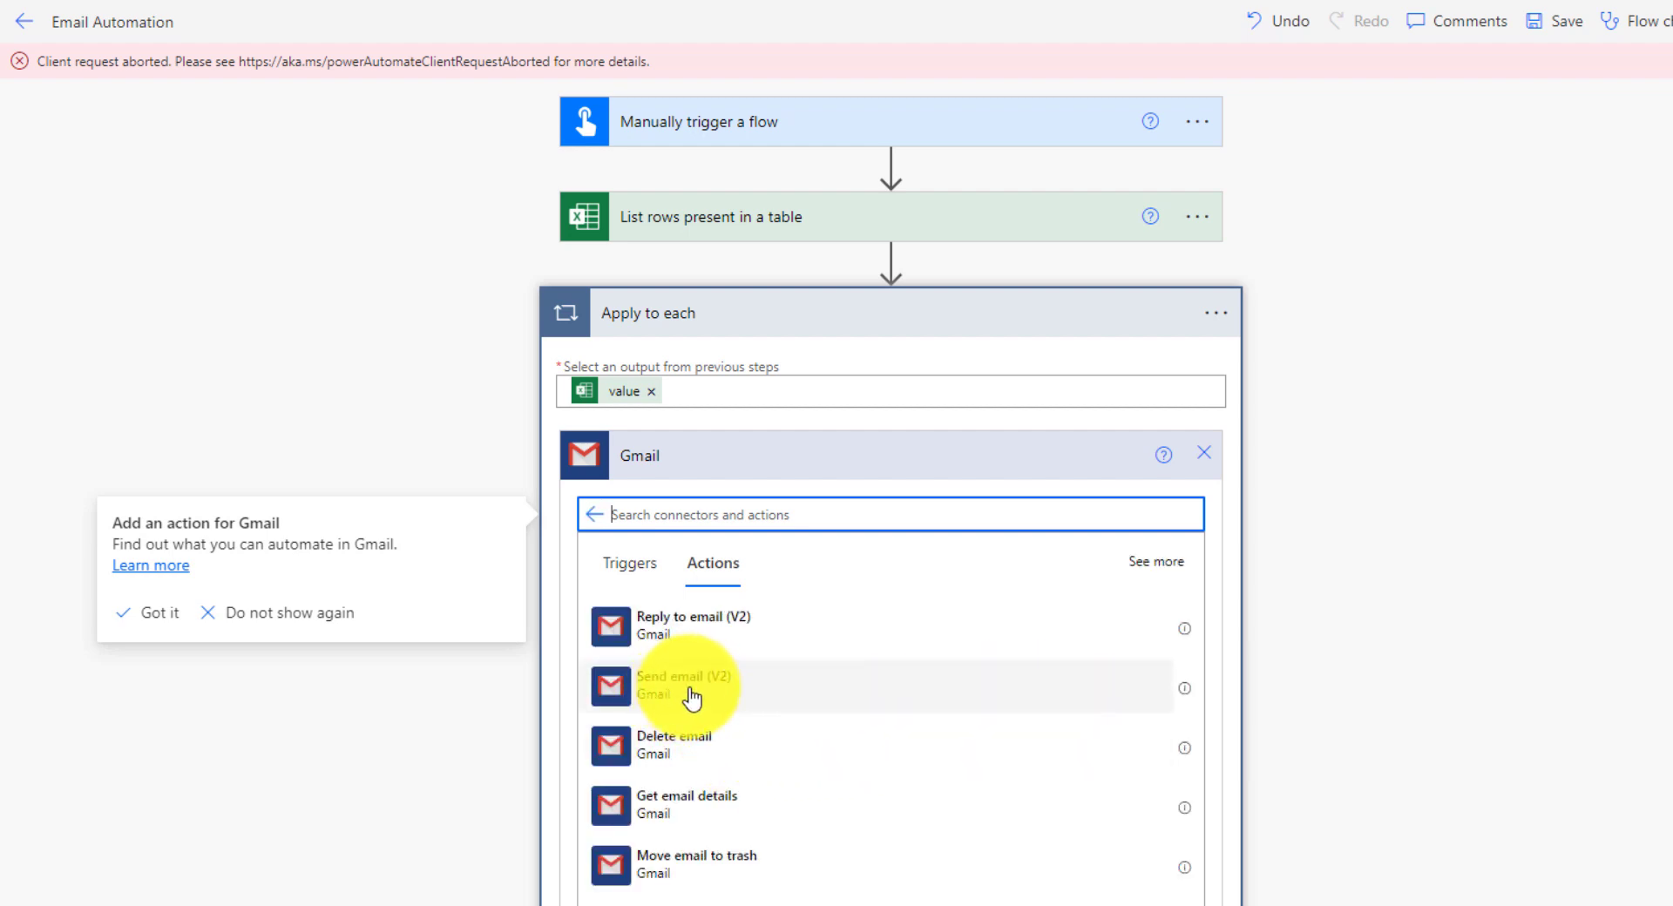
pyautogui.click(688, 697)
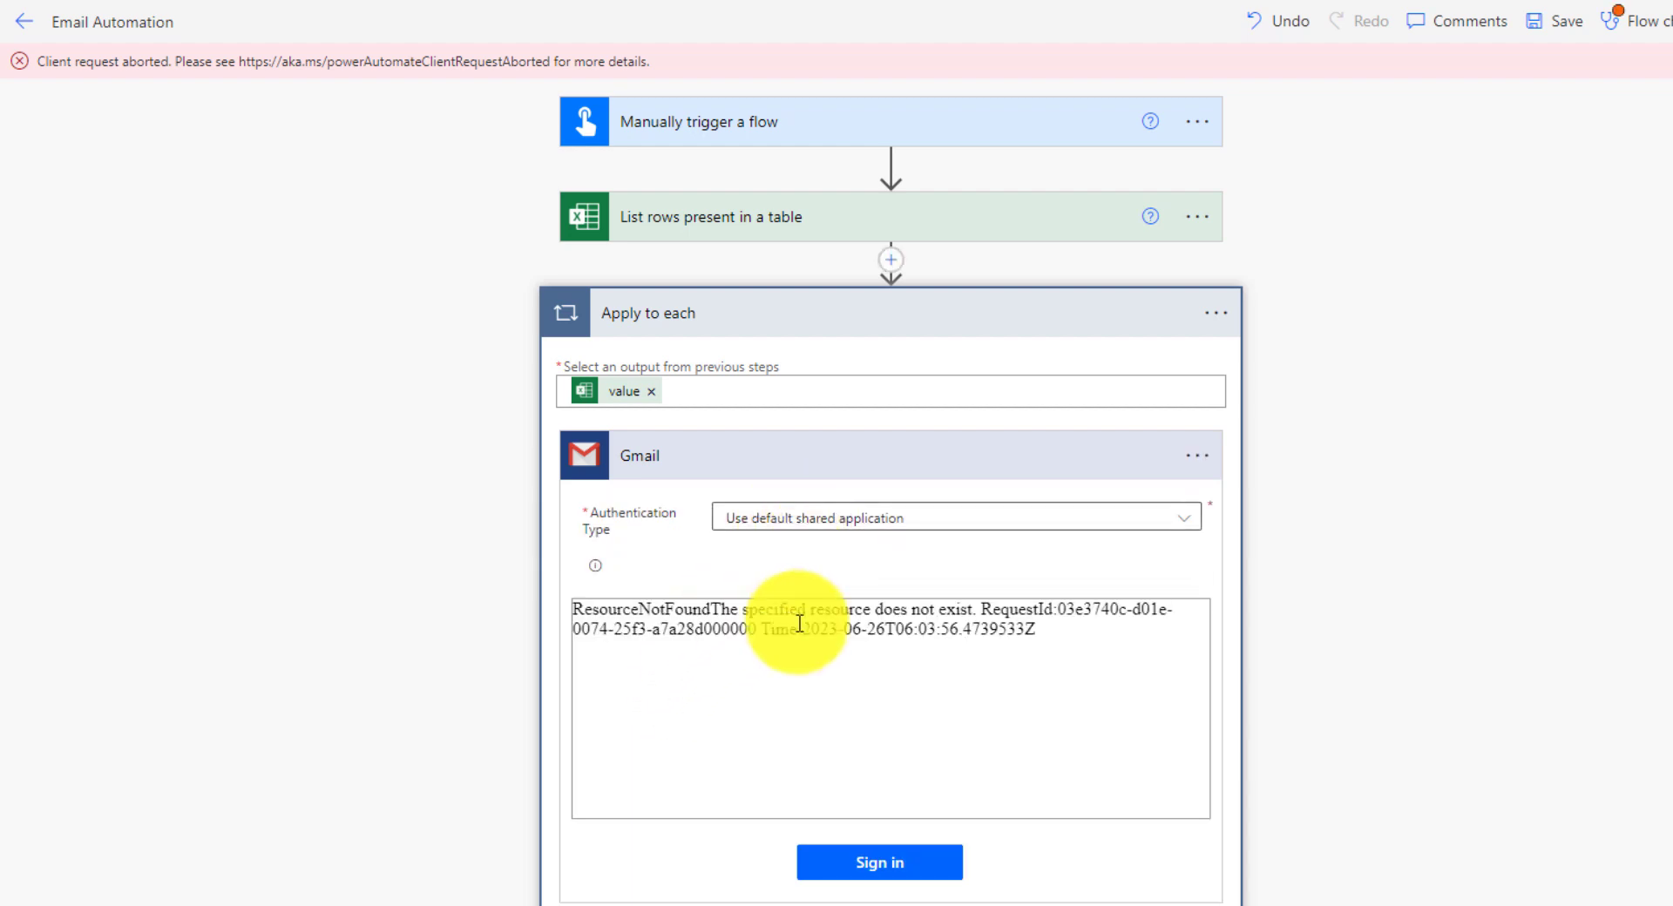
# - Sign in to Gmail, set To to the row's Email and Subject to 'Hi' plus Name
pyautogui.click(882, 867)
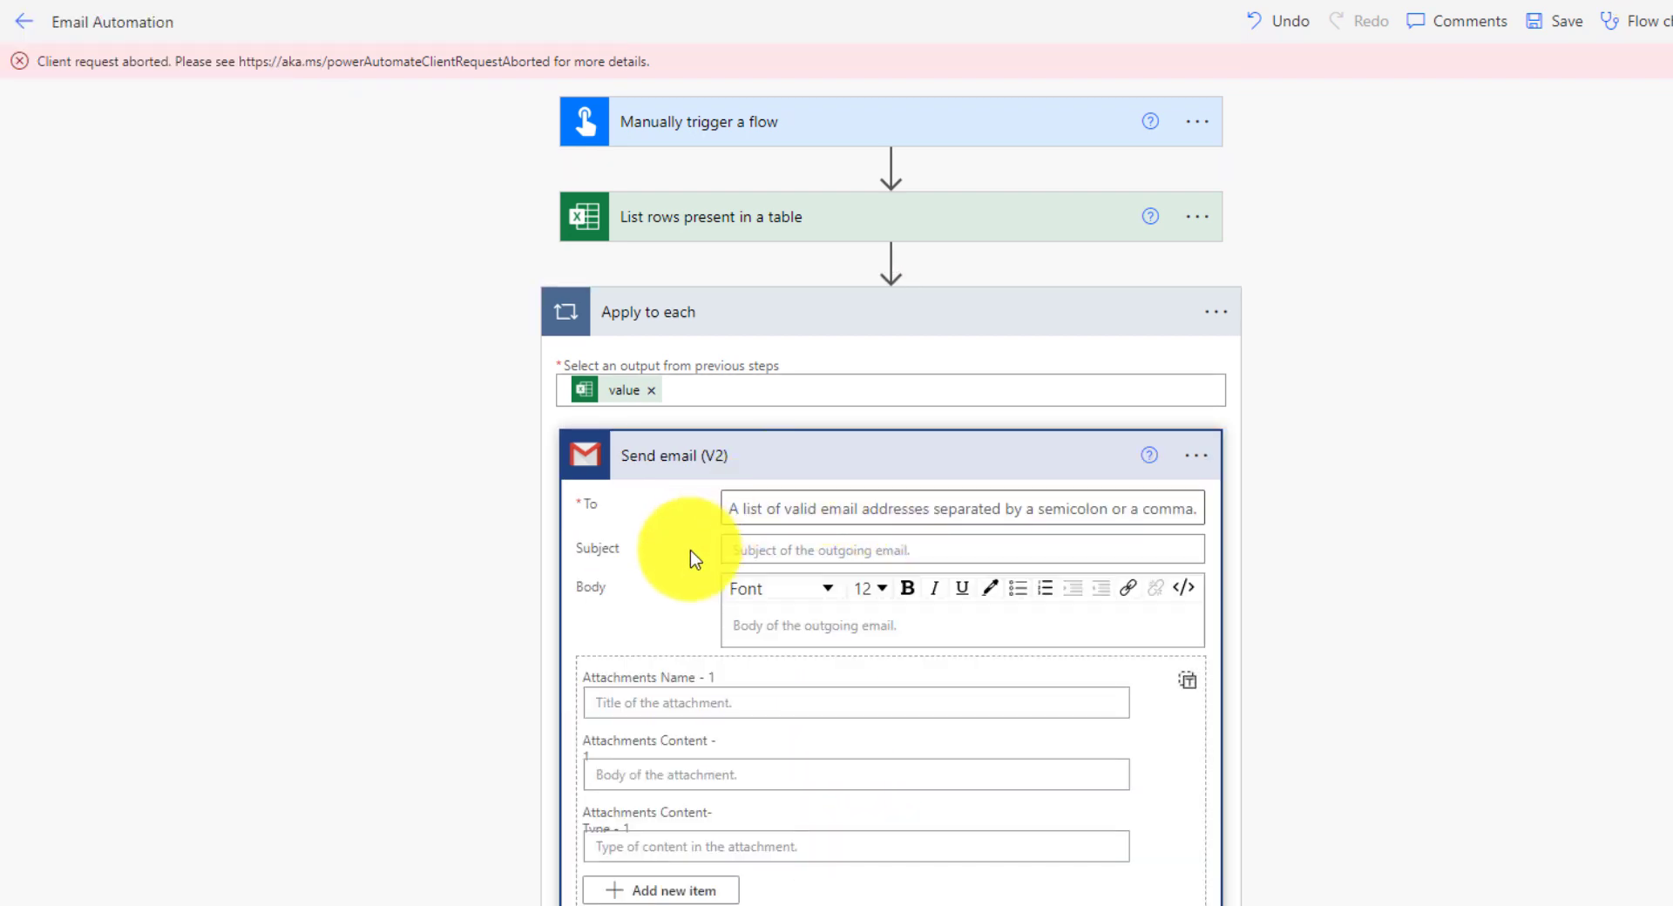
pyautogui.click(784, 506)
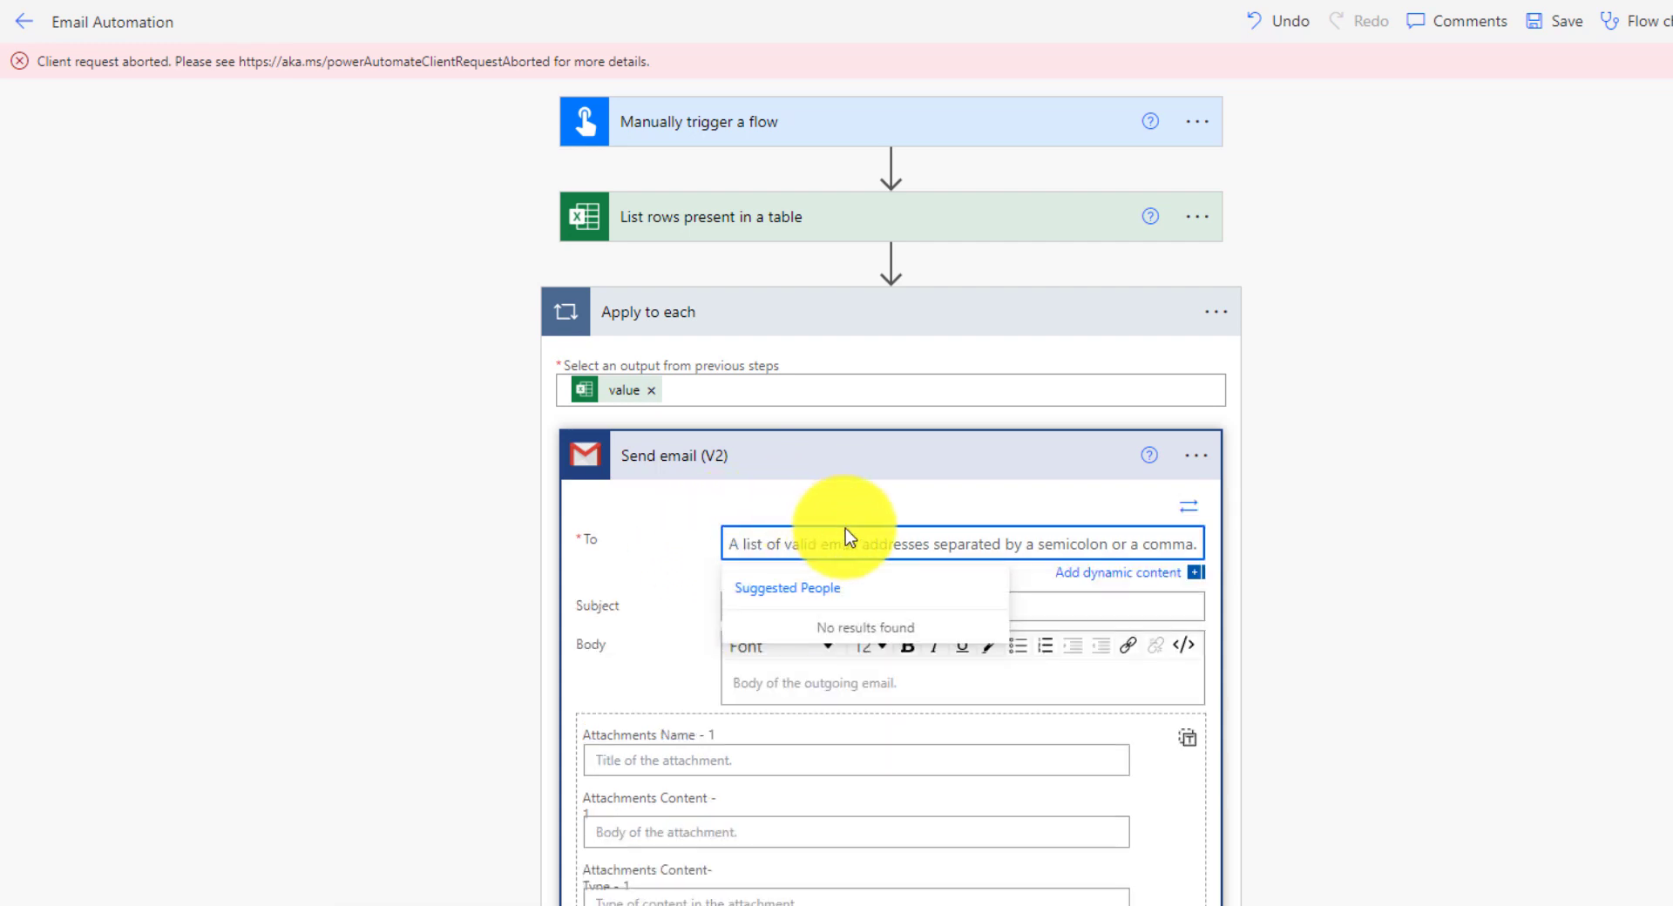
pyautogui.click(1106, 573)
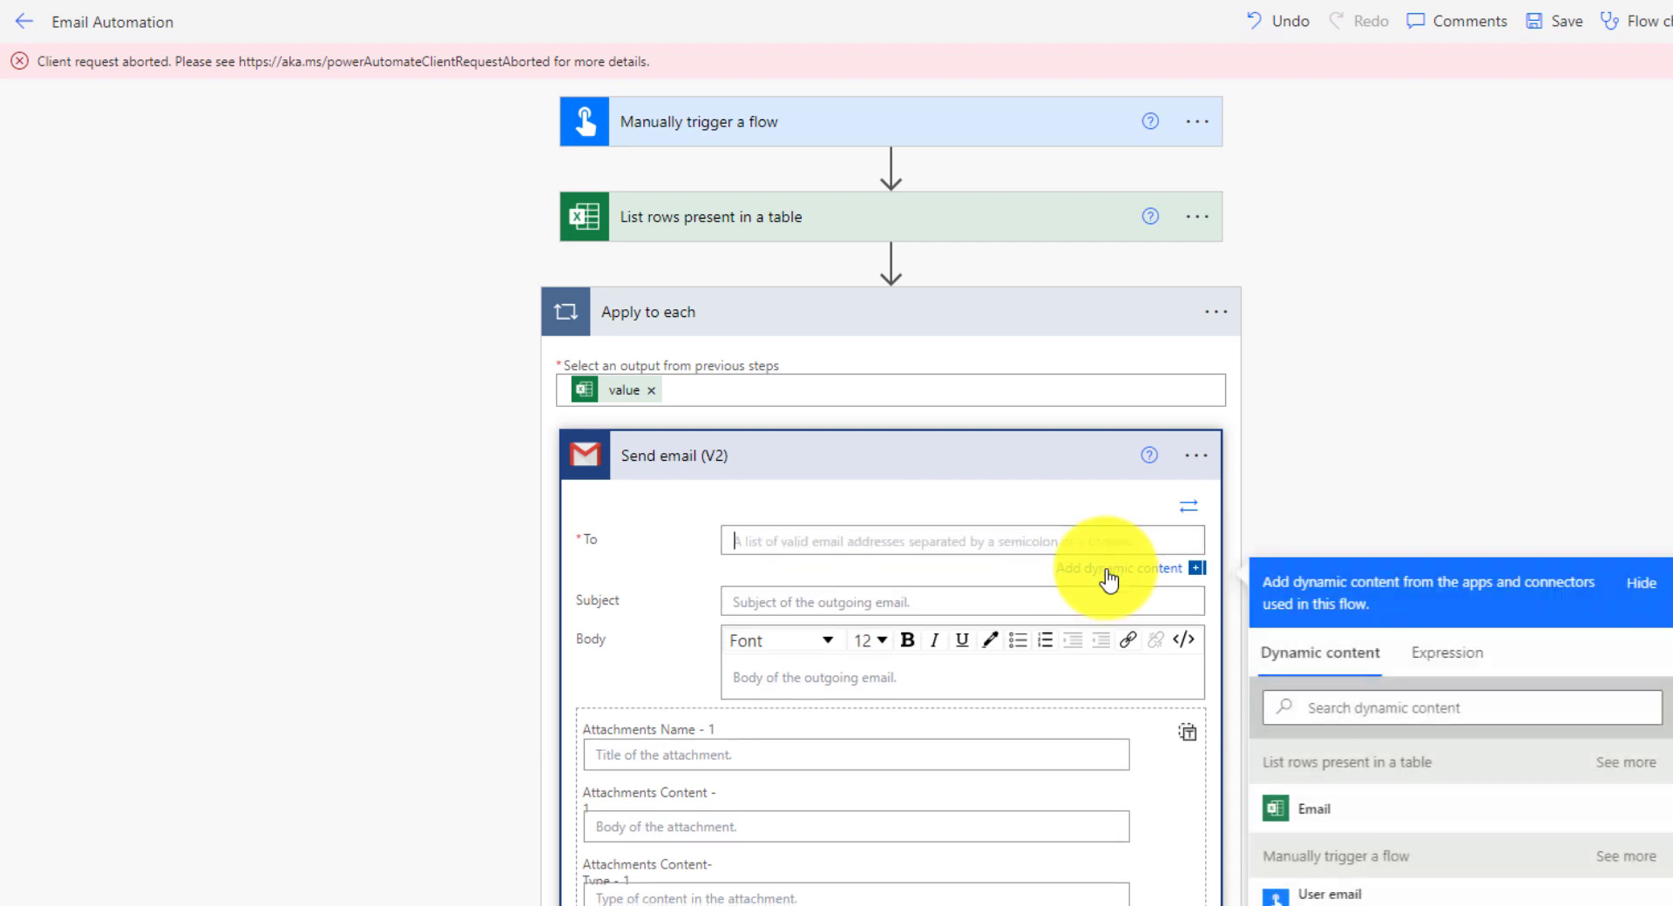
pyautogui.click(1330, 828)
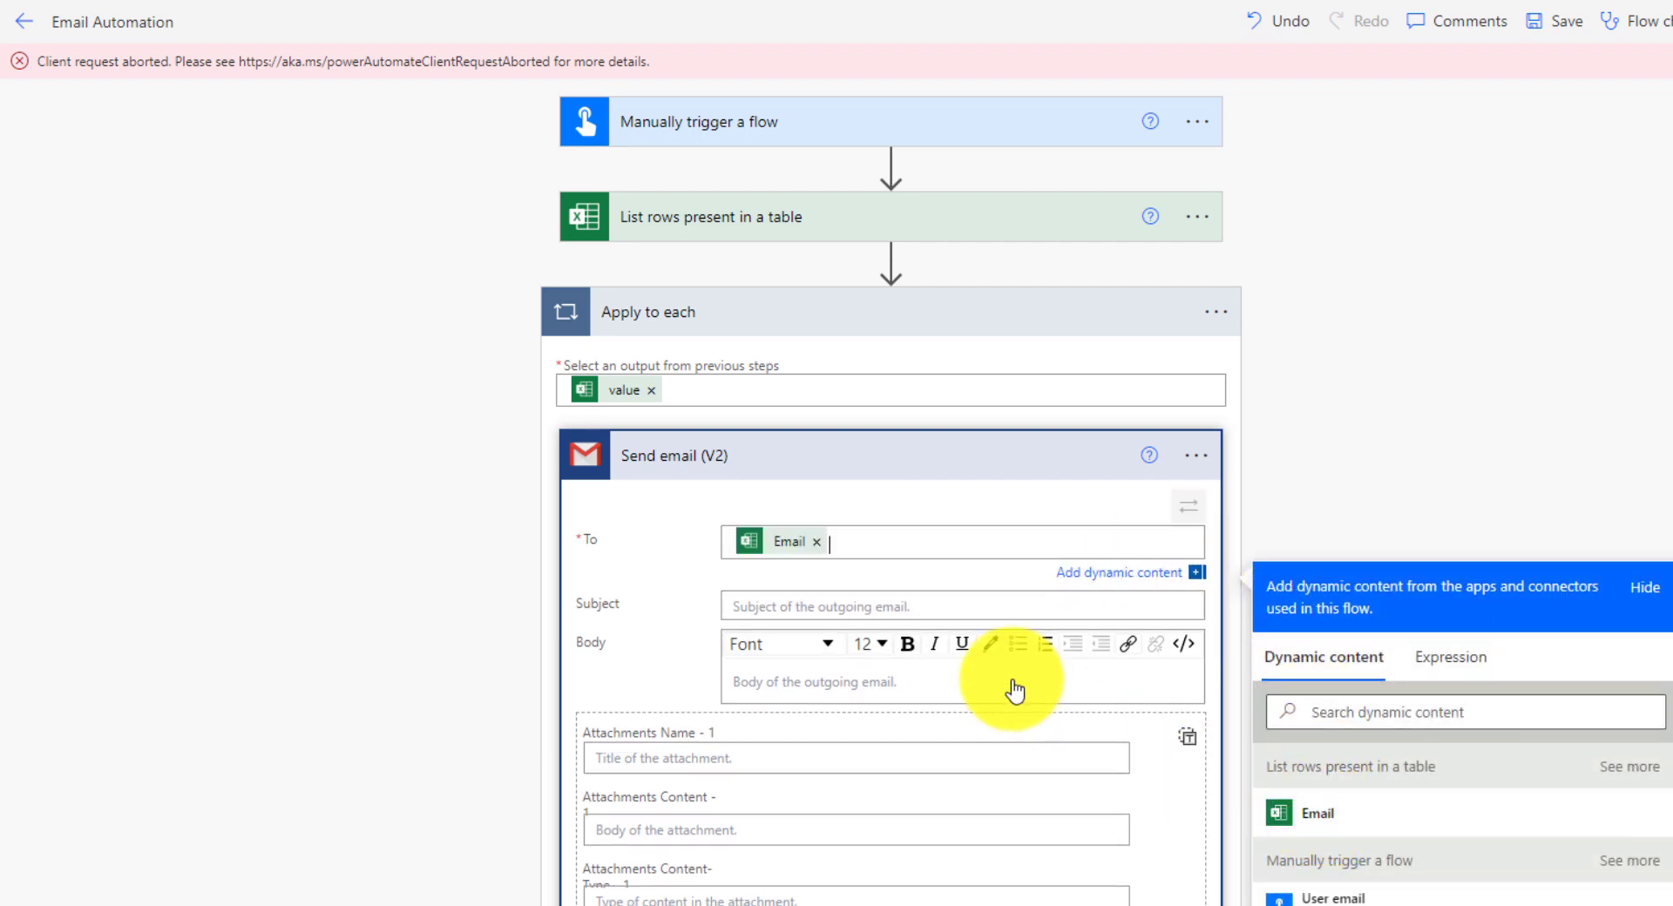
pyautogui.click(832, 607)
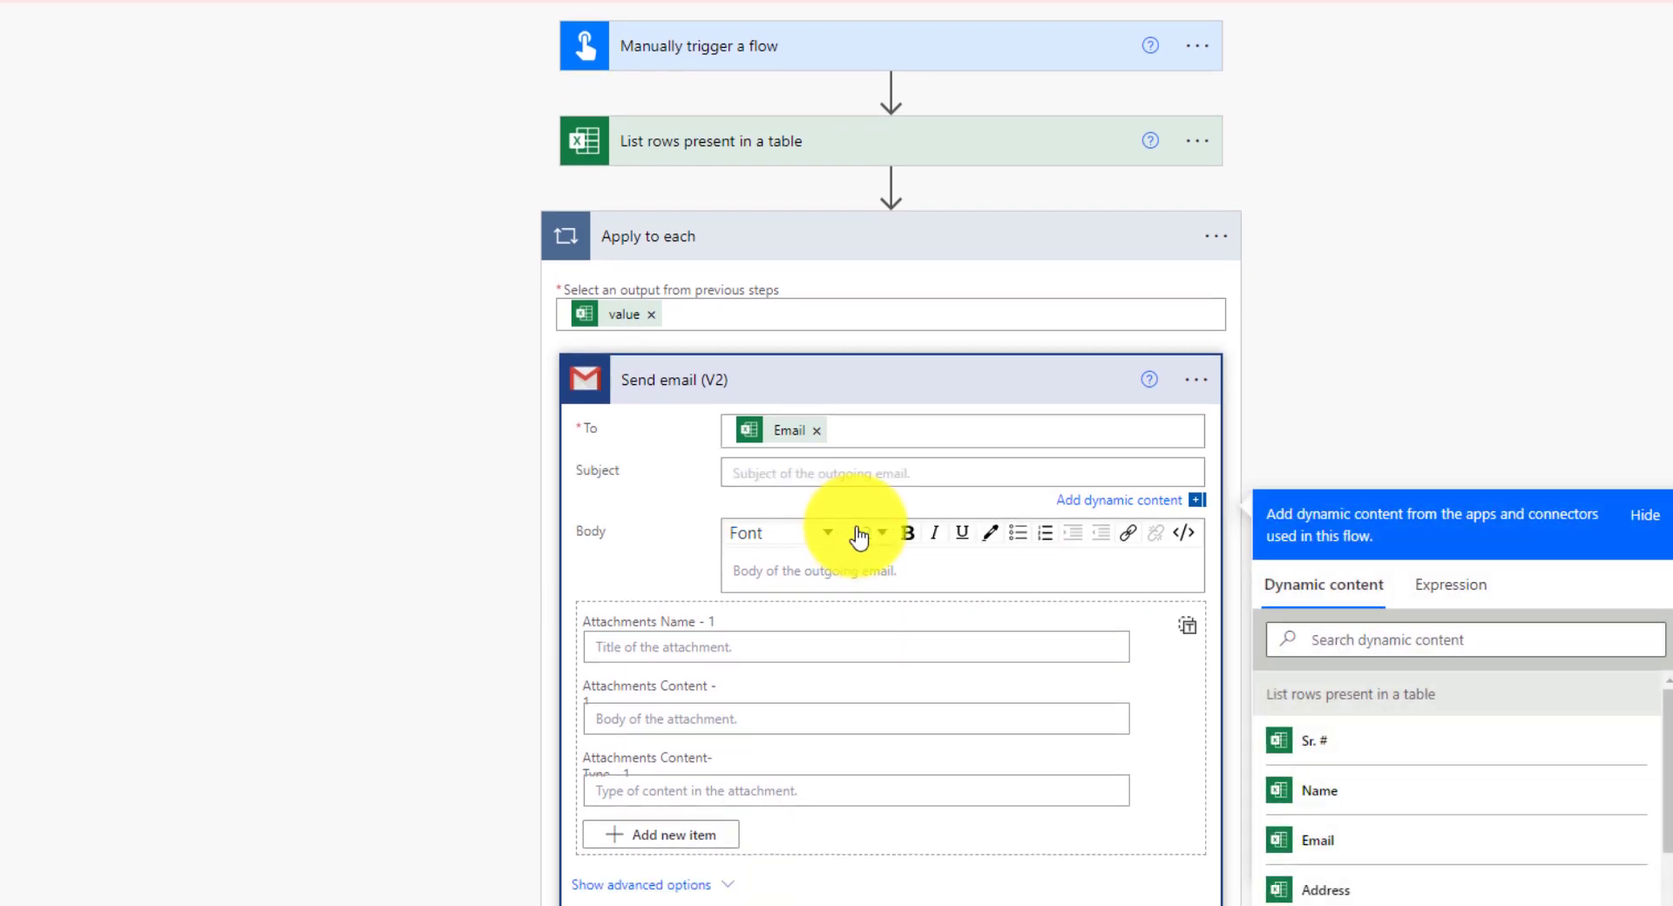
pyautogui.write('Hi')
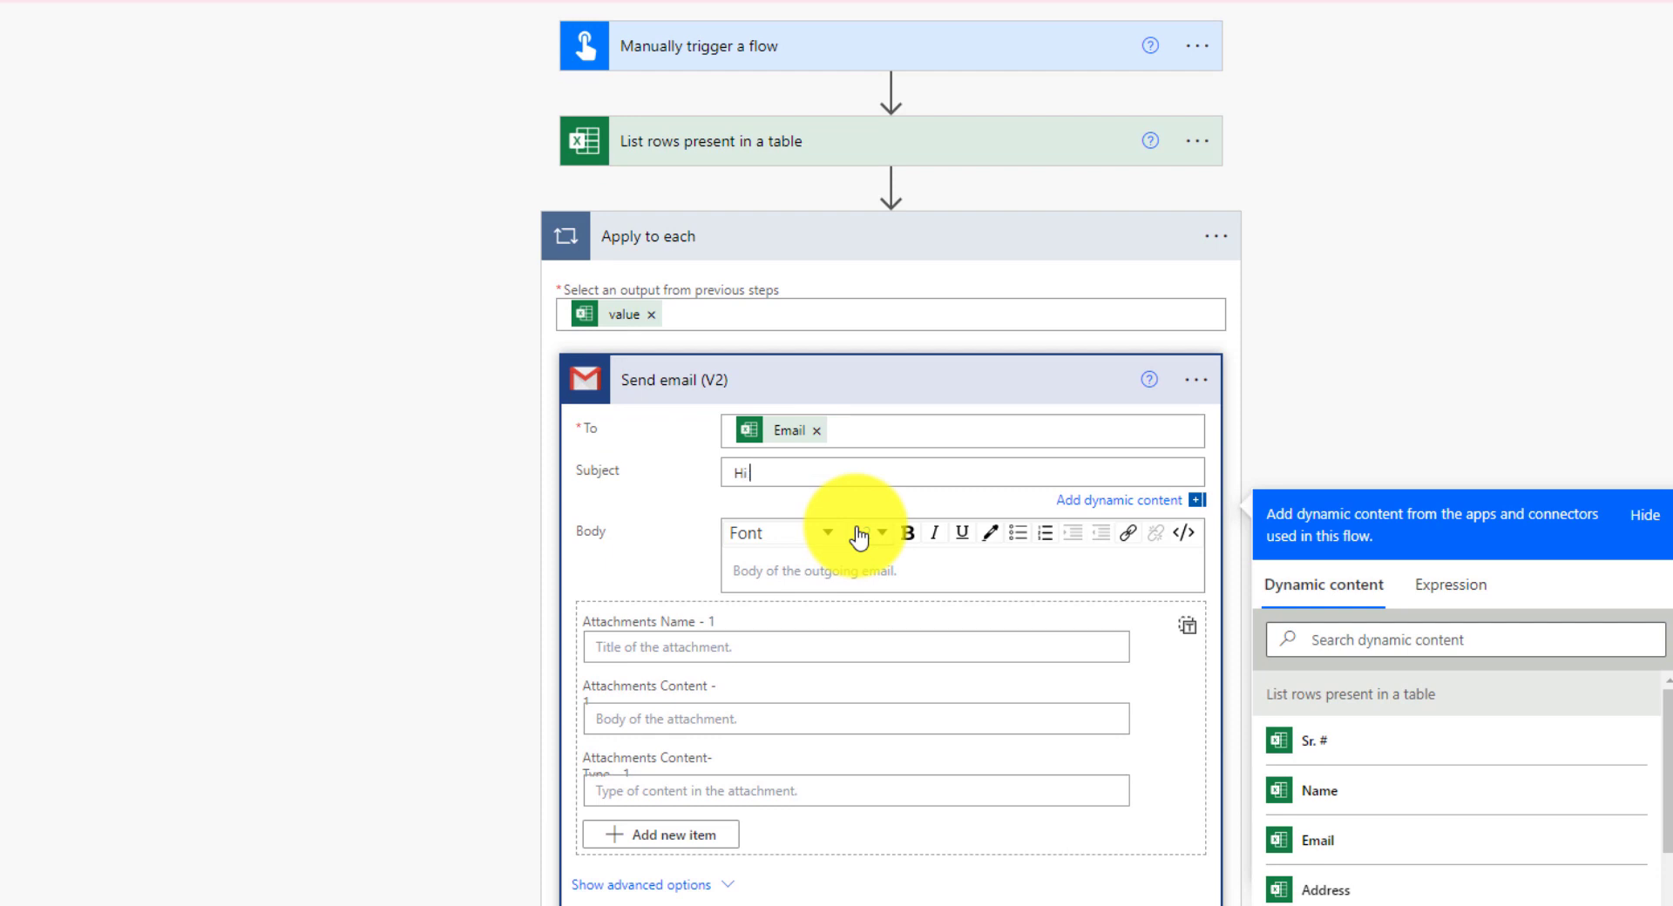
pyautogui.click(1353, 798)
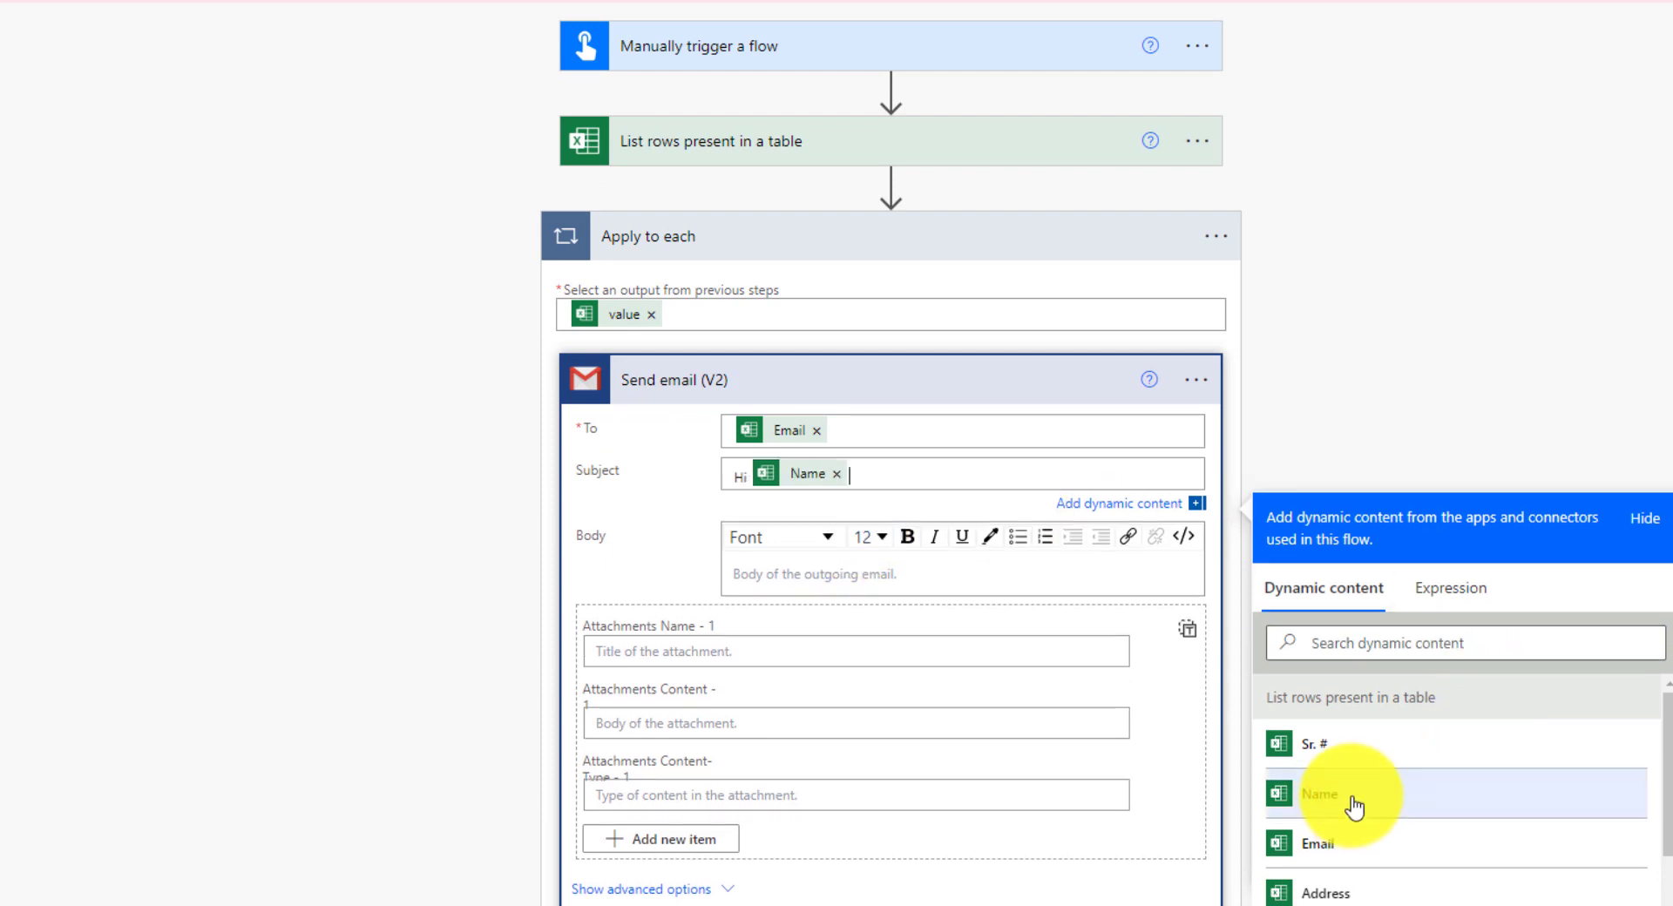
# - Write the body 'Greetings' plus Name, then a new line thanking them for their purchase
pyautogui.click(776, 577)
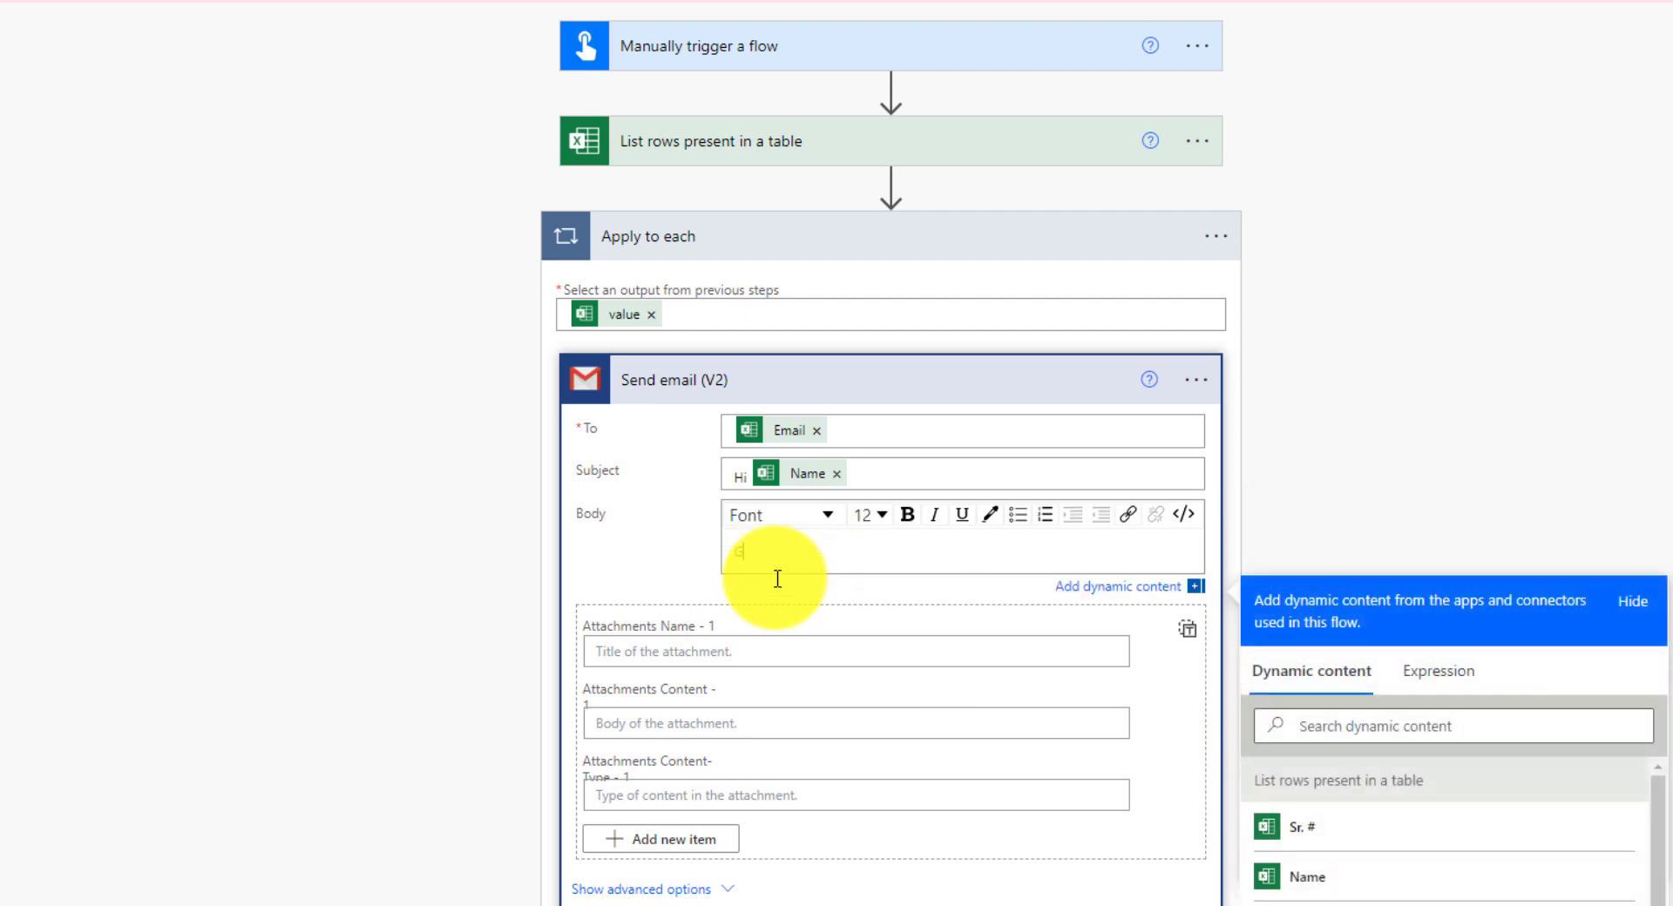
pyautogui.write('Greeting')
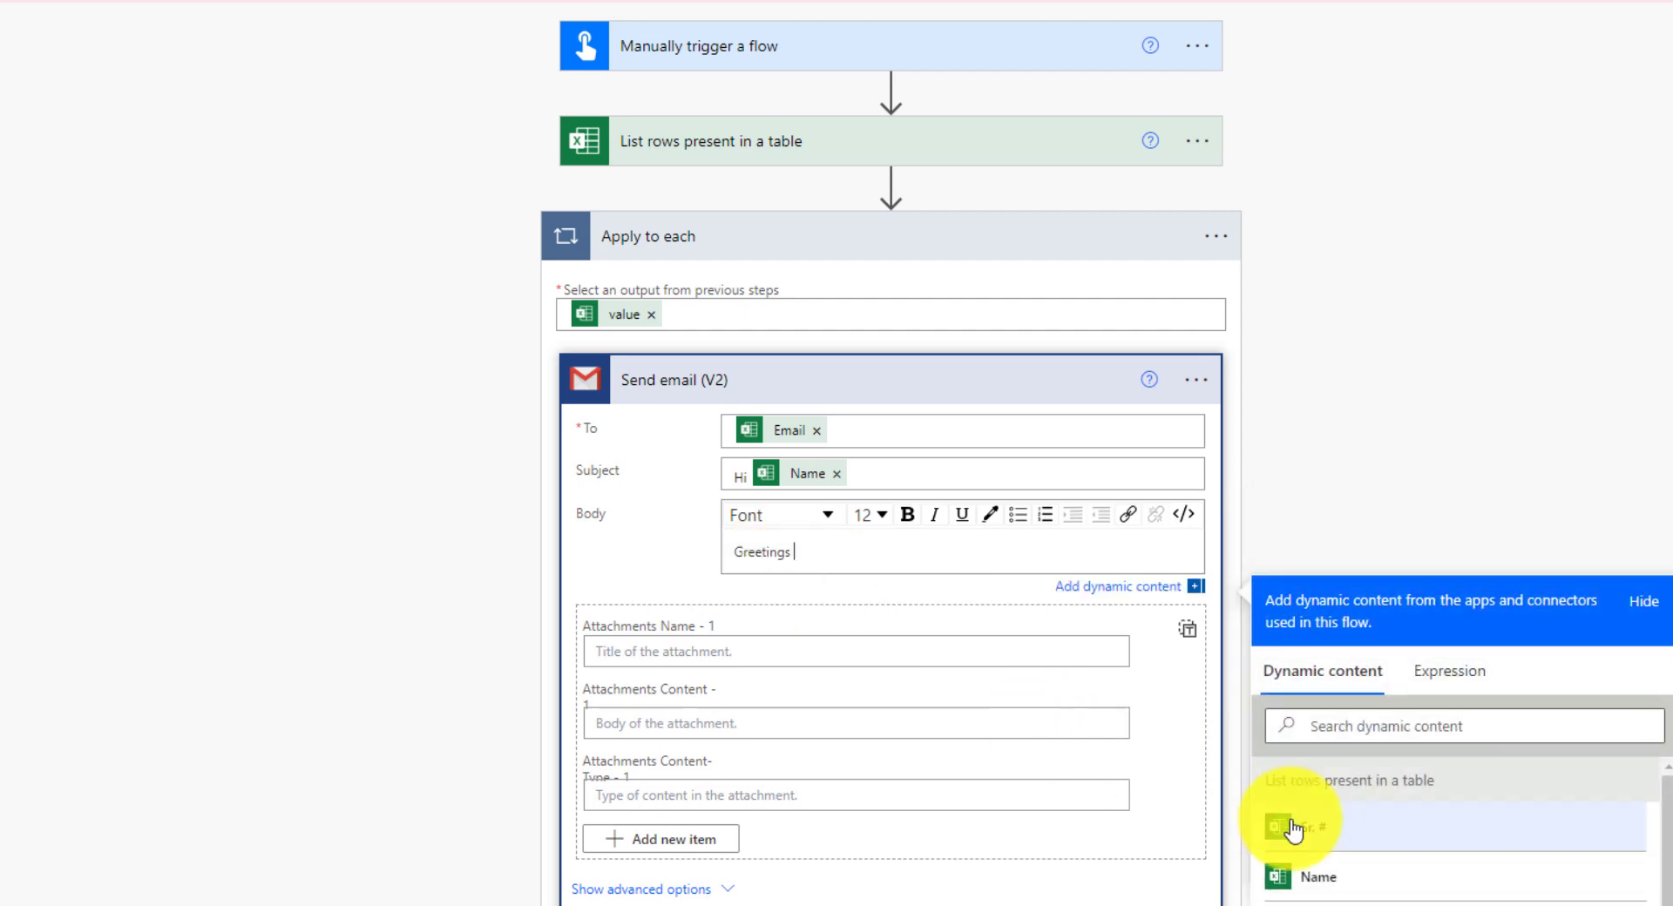
pyautogui.write('s')
pyautogui.click(1317, 879)
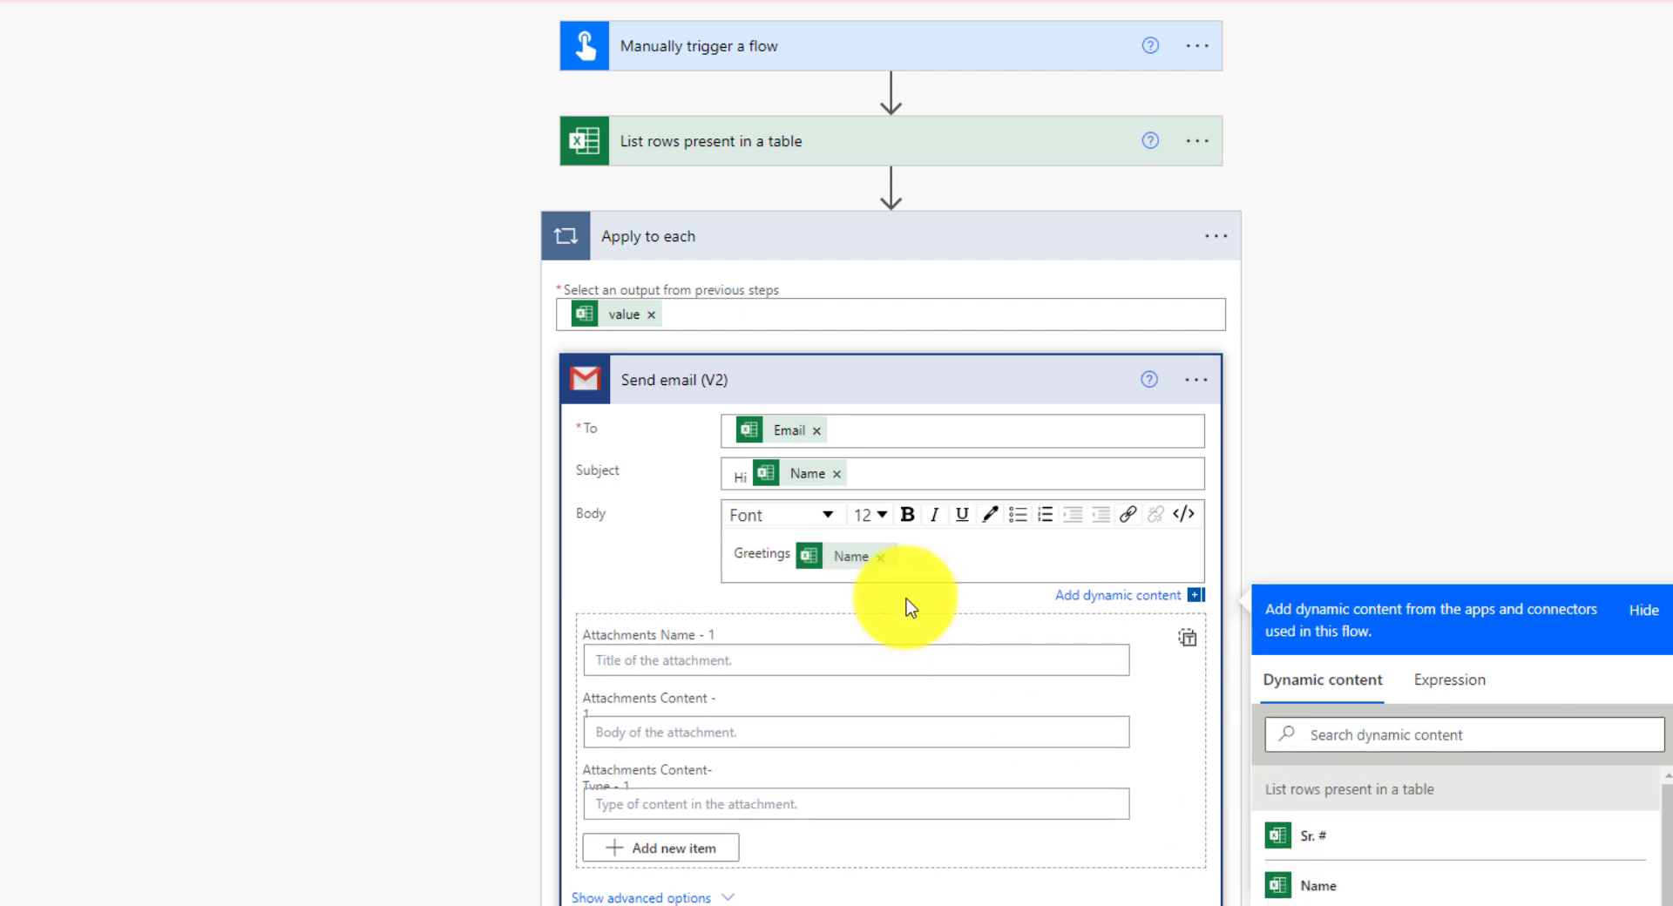
pyautogui.press('Return')
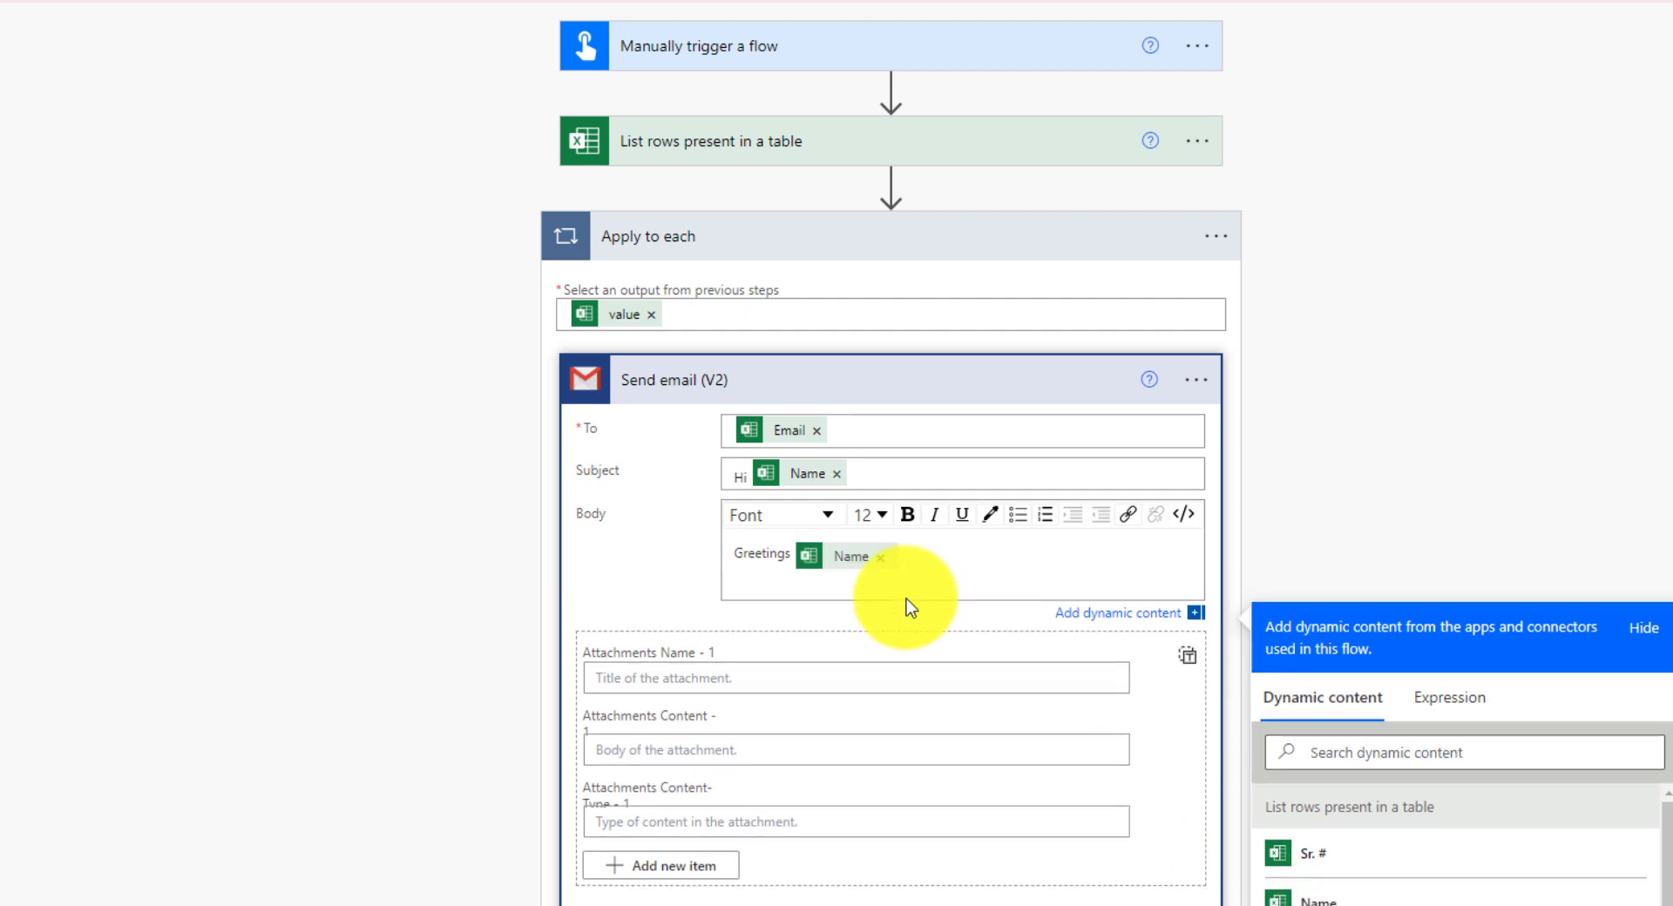
pyautogui.write('Thank you for purchasing Product from our store. We will')
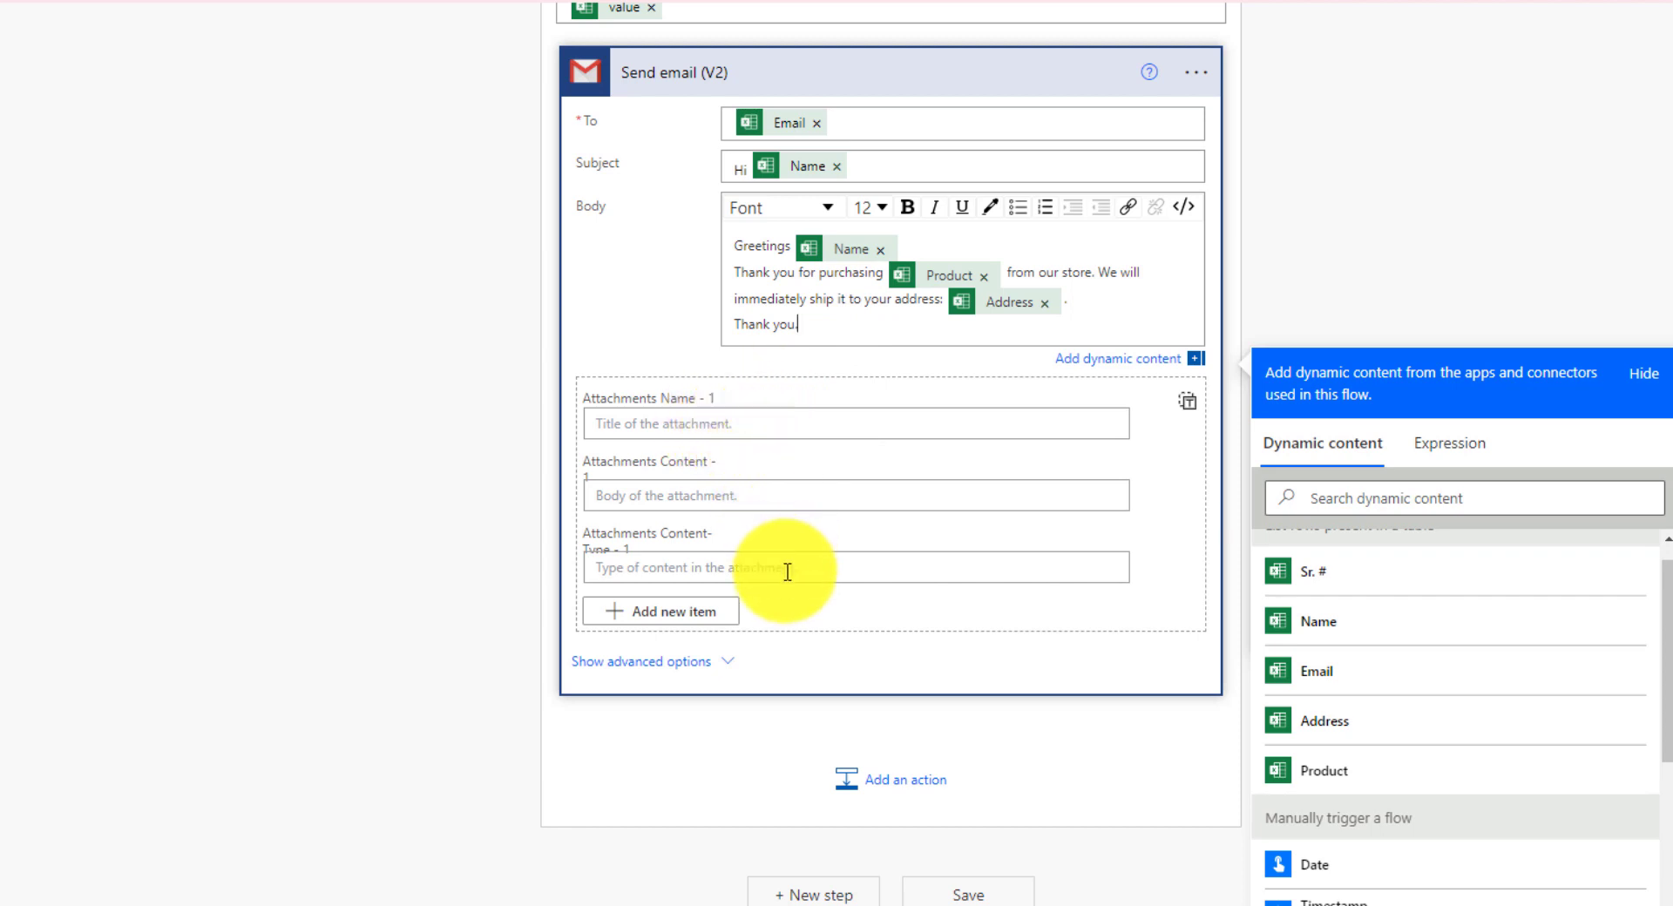
pyautogui.click(703, 663)
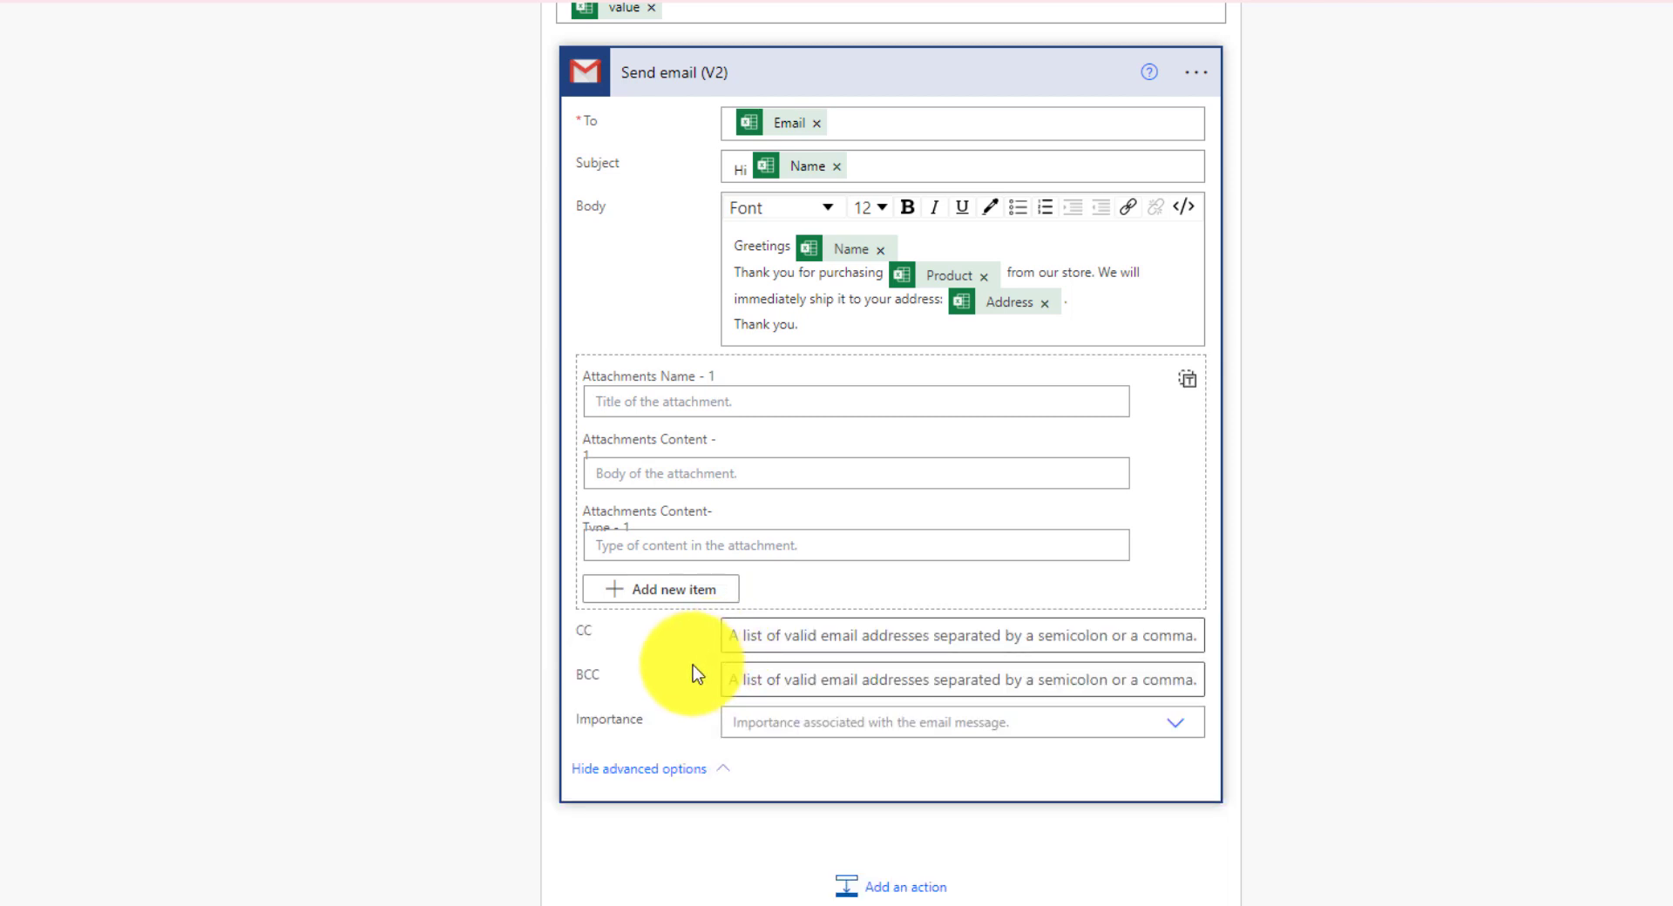
pyautogui.scroll(-1, 693, 666)
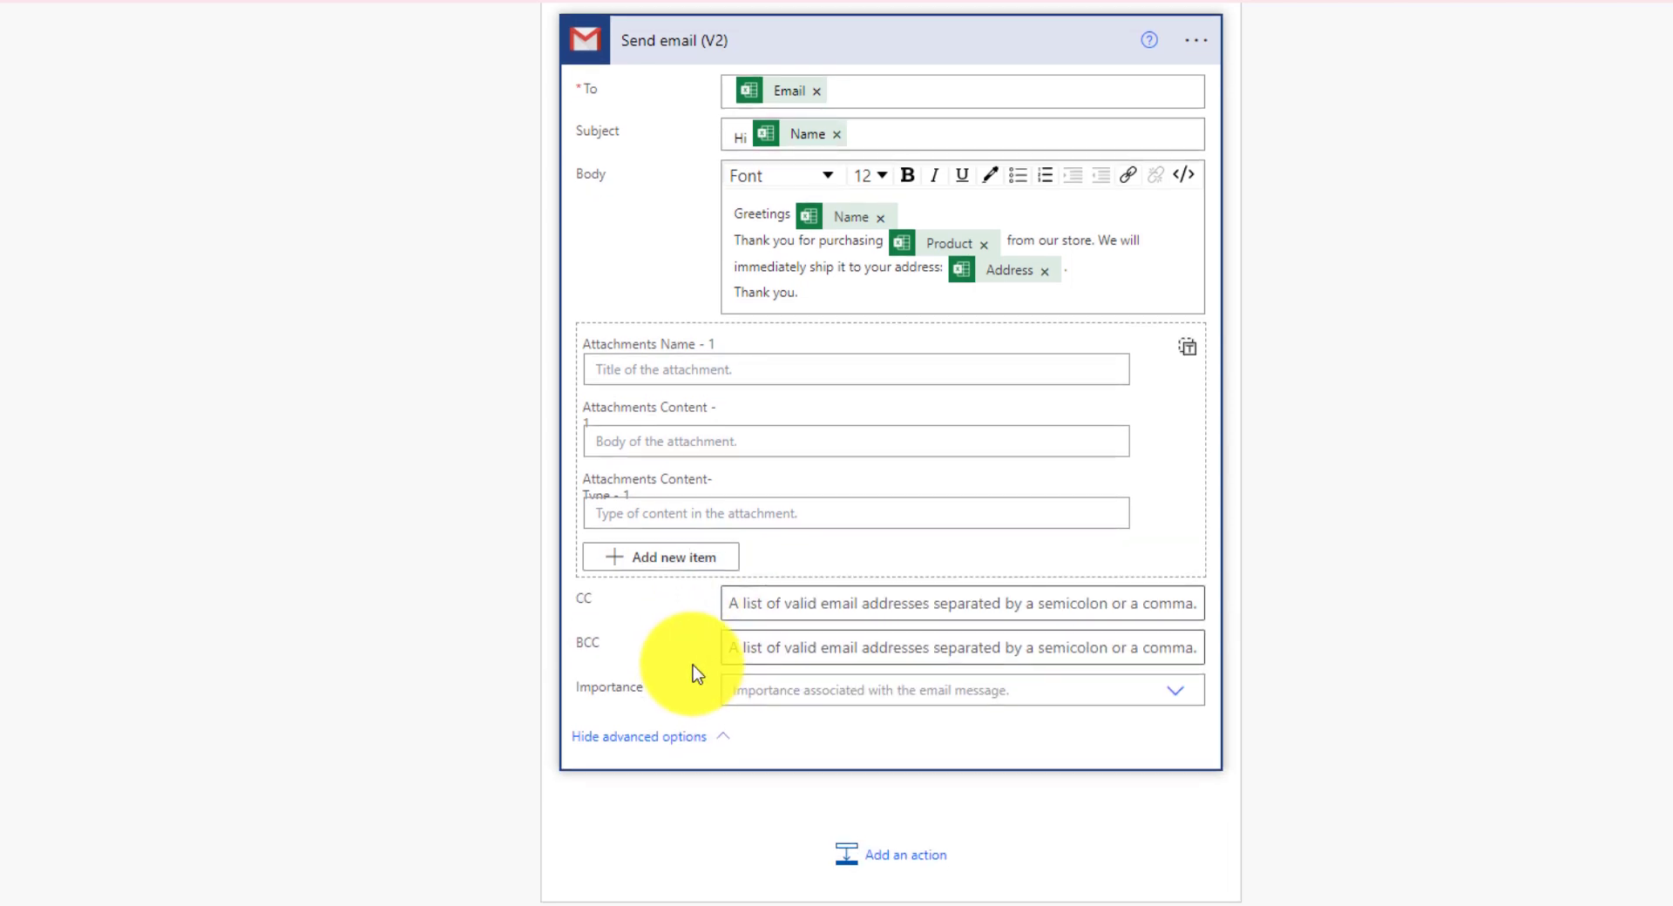
# - Save the flow and run a manual test, continuing past the connection check
pyautogui.click(730, 720)
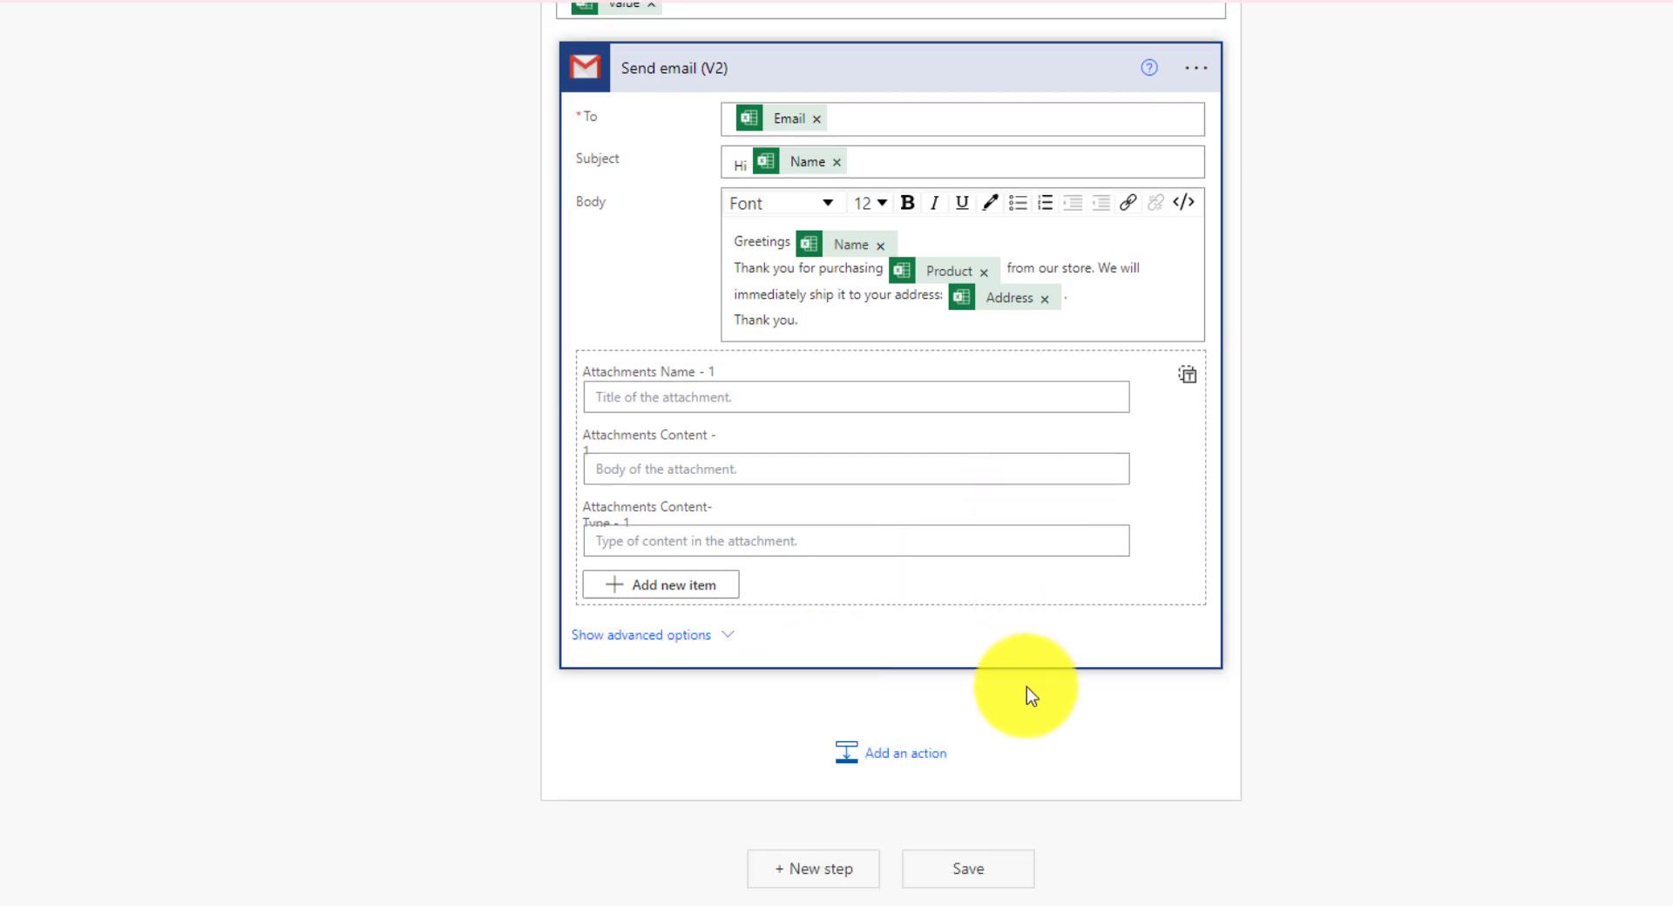
pyautogui.click(967, 872)
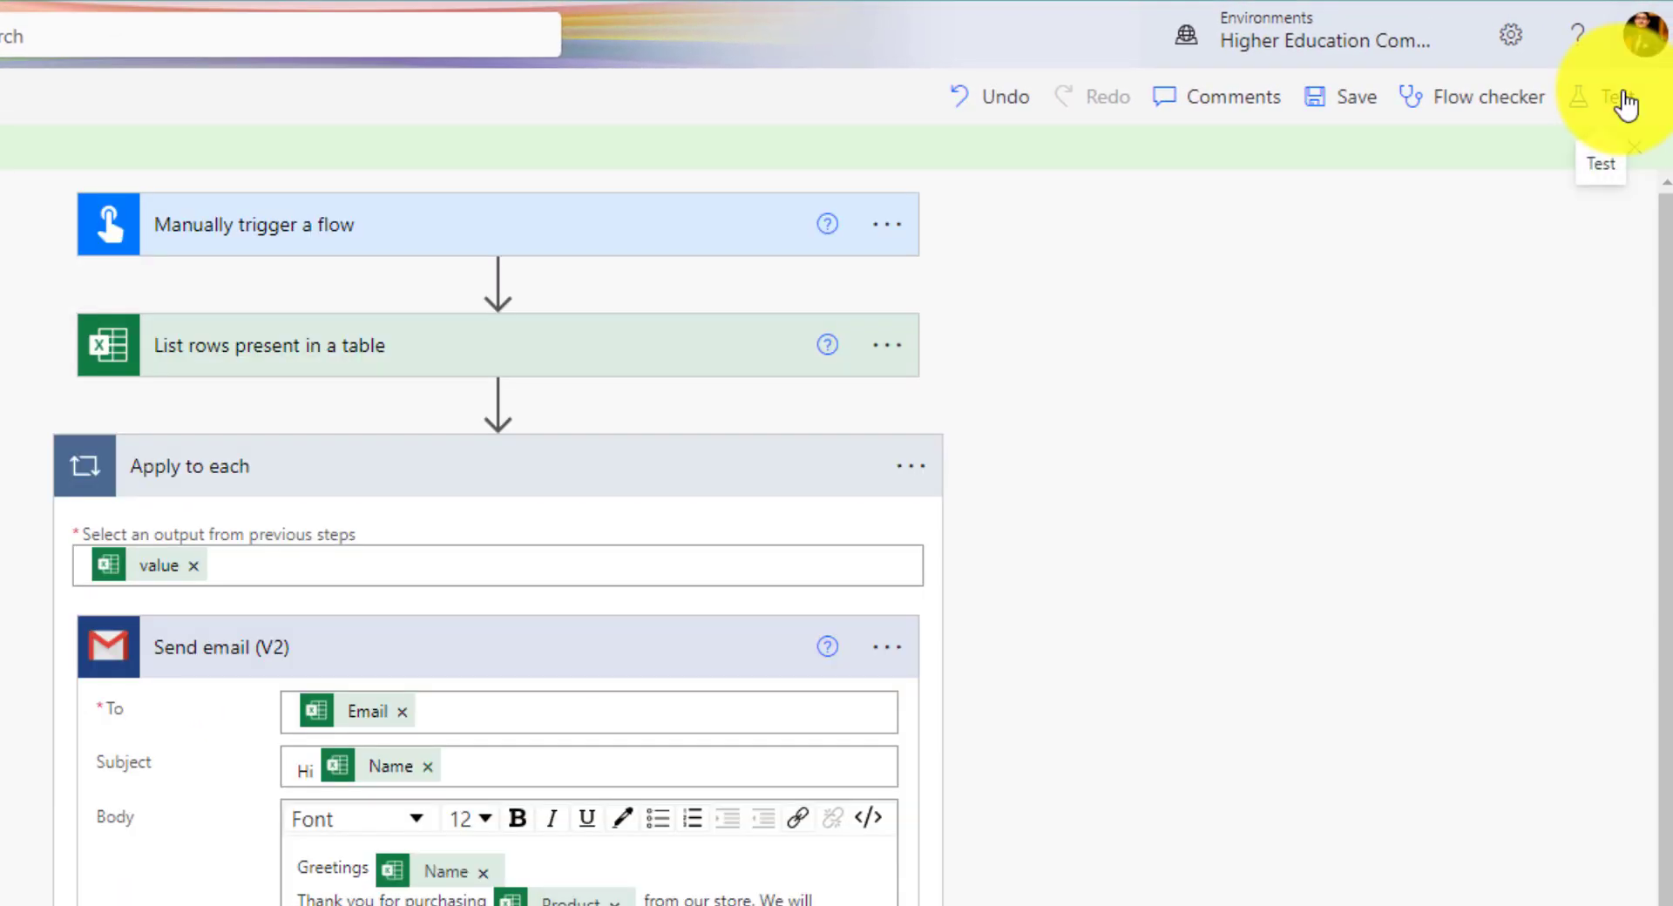
pyautogui.click(1624, 96)
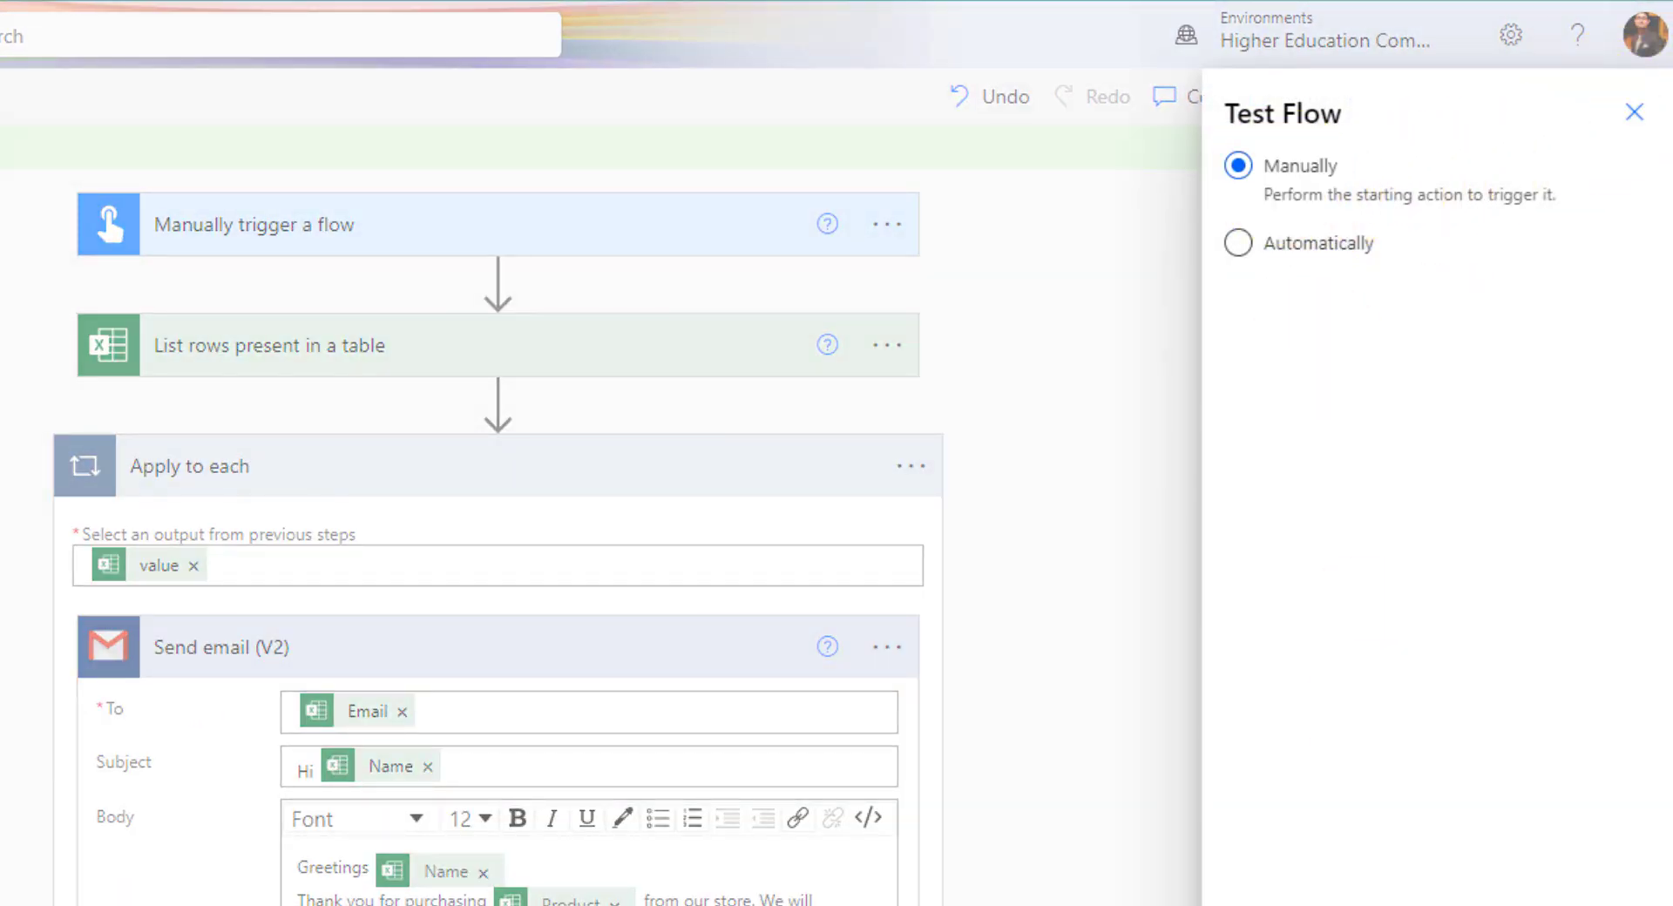
pyautogui.click(1290, 905)
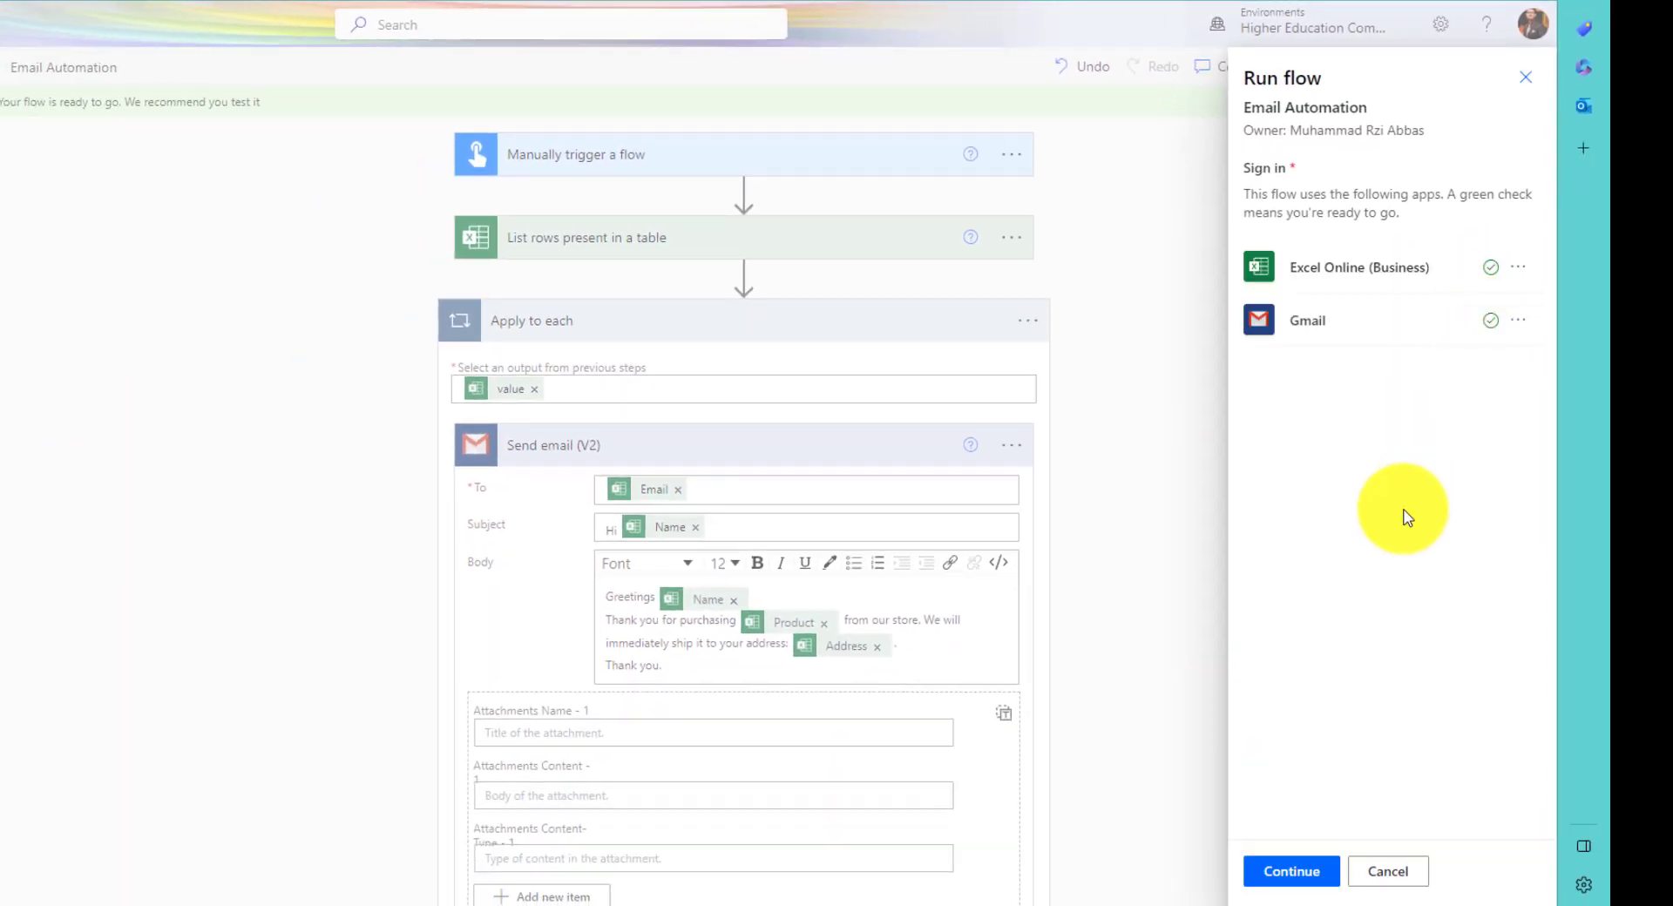
pyautogui.click(1291, 871)
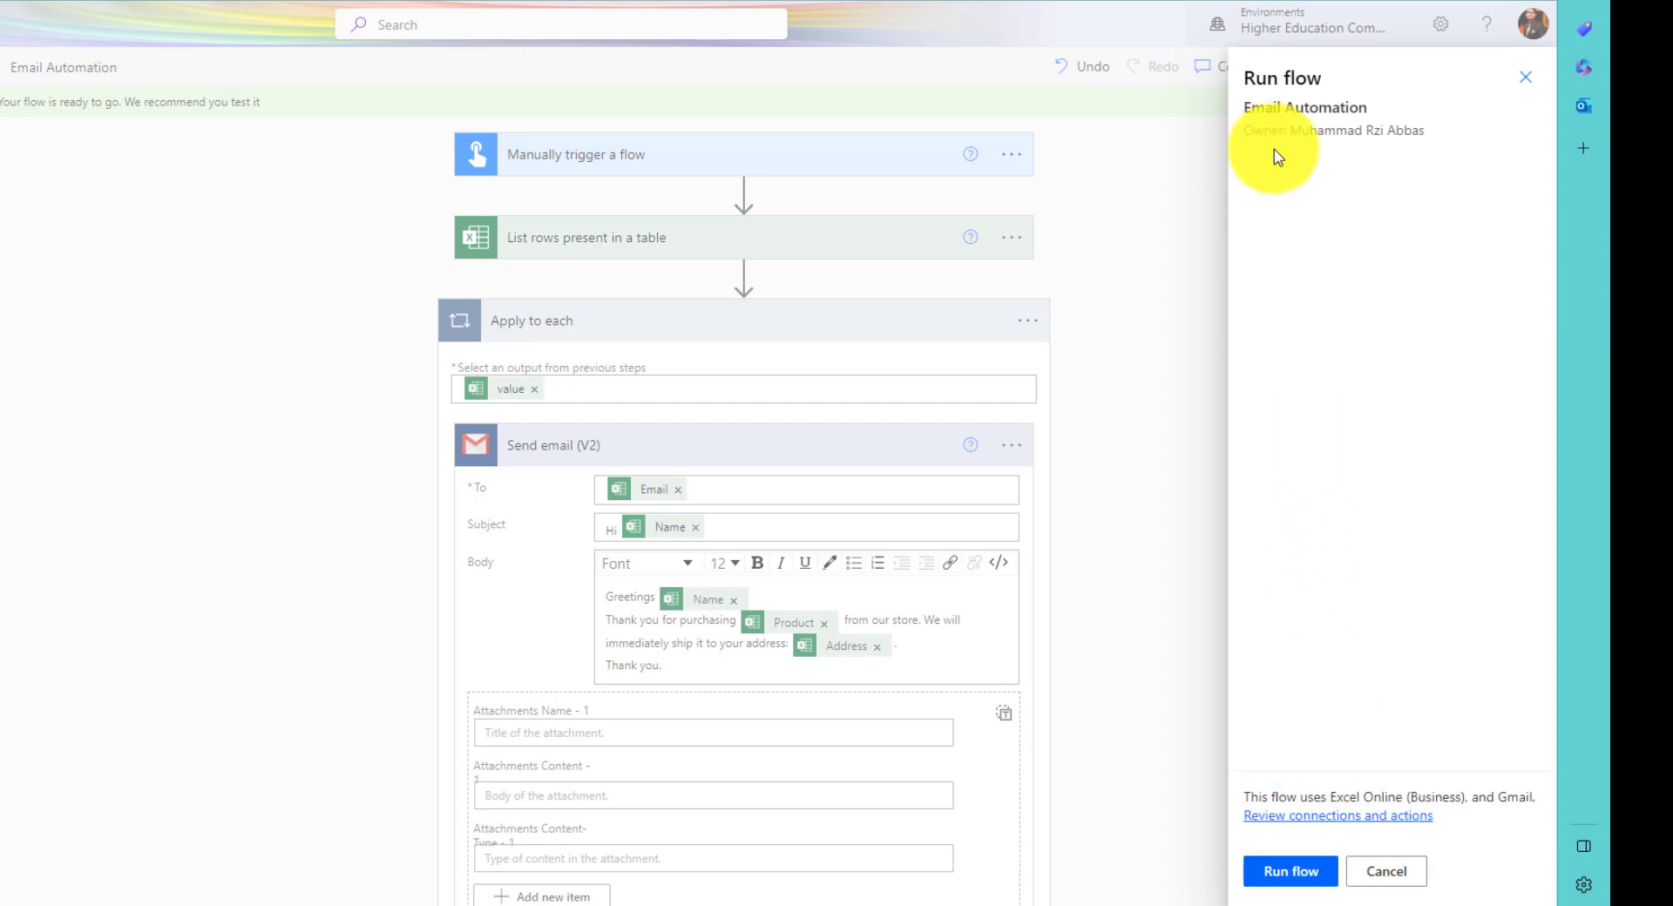
pyautogui.click(1299, 873)
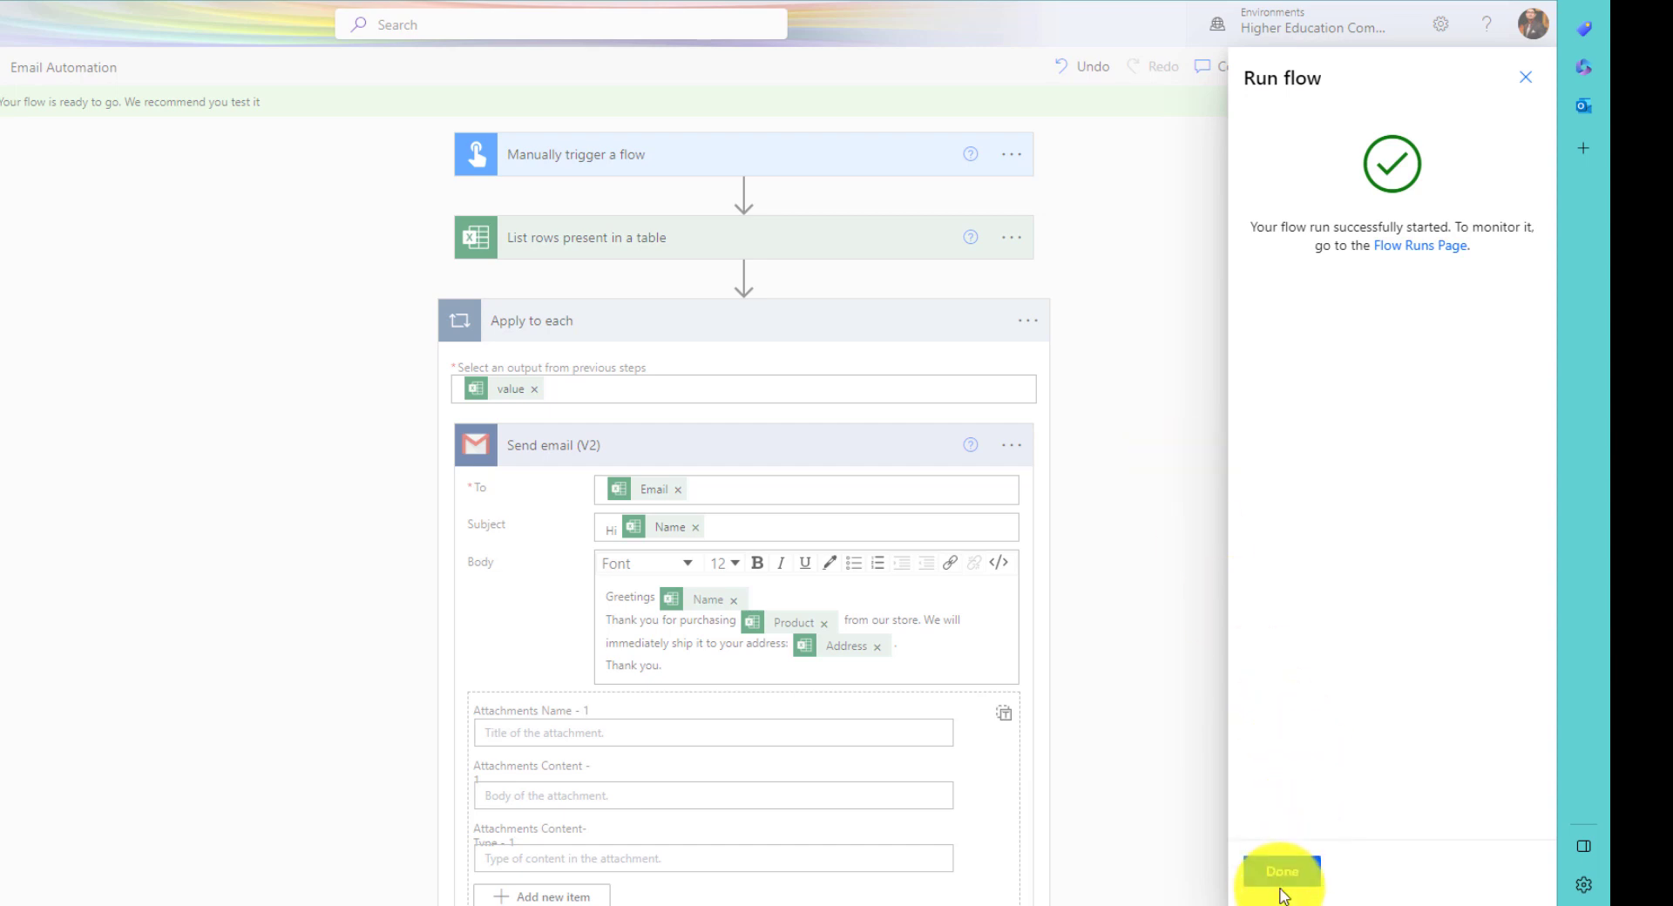
# - Close the run panel and open the flow's 'Hi …' email in the Gmail inbox
pyautogui.click(1288, 882)
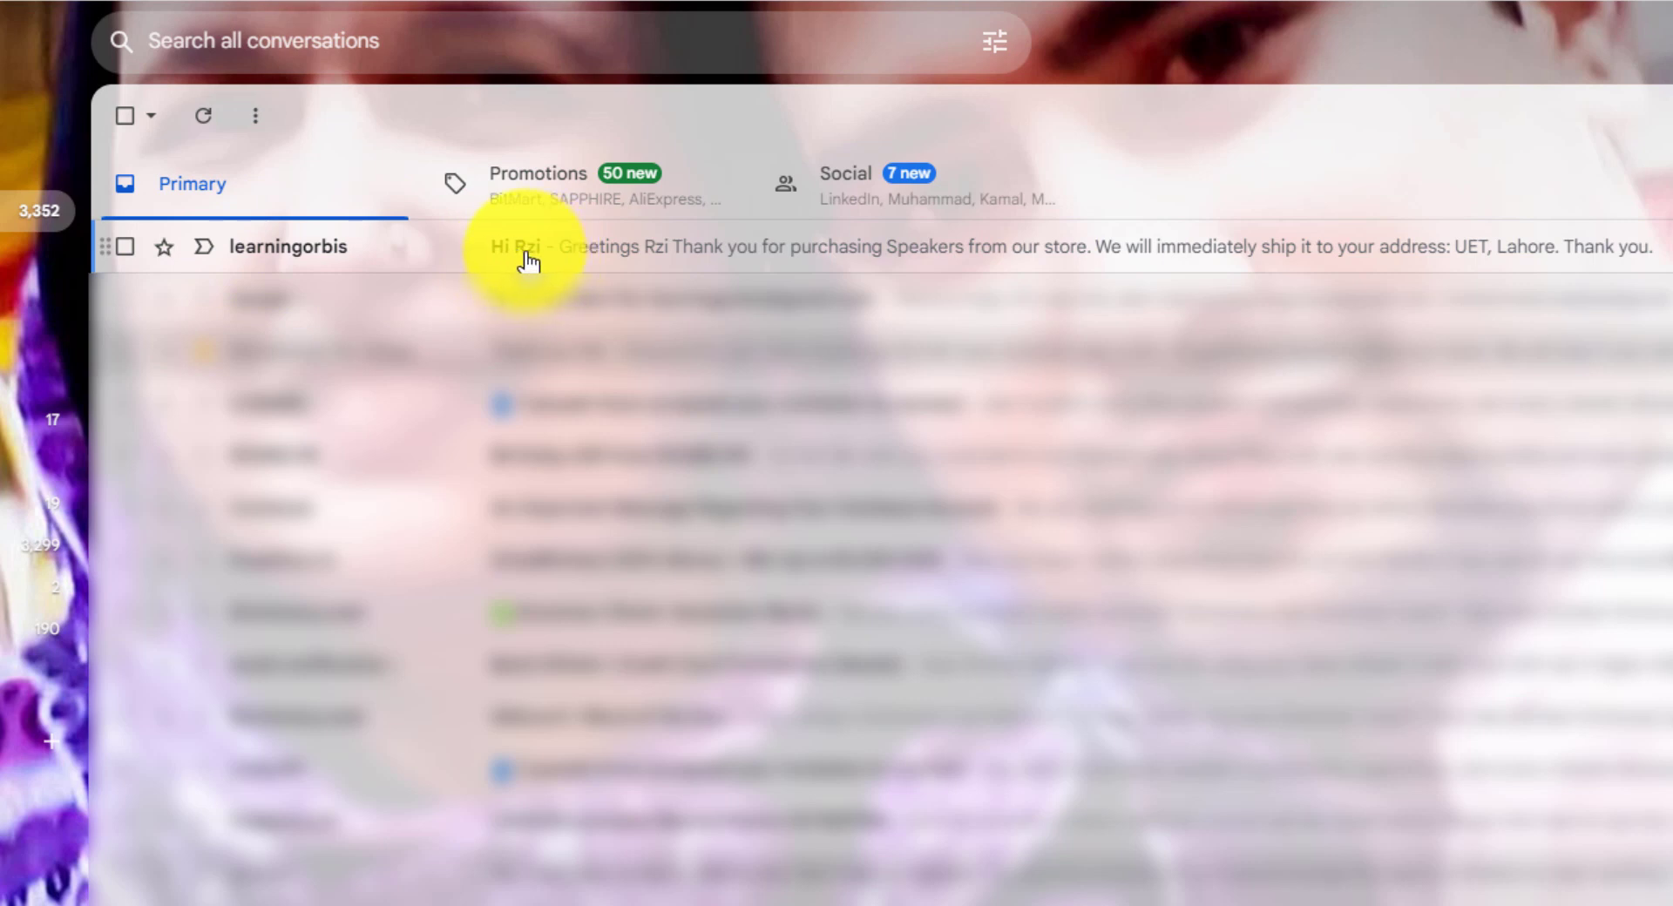
pyautogui.click(527, 260)
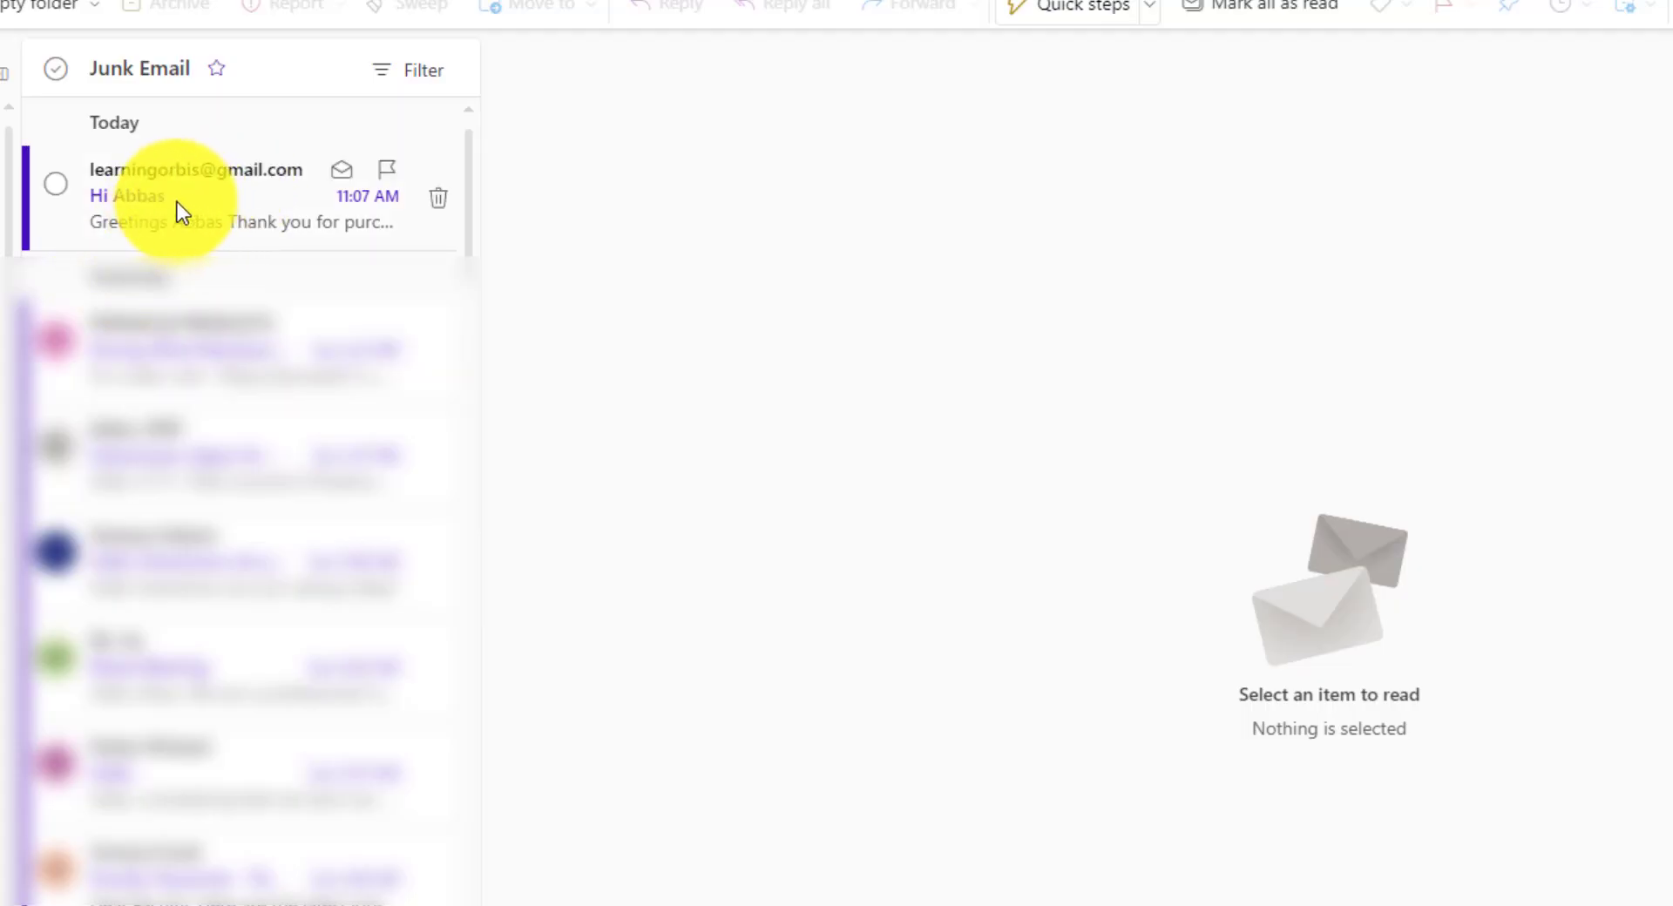
# - Open the flow's second test email in Junk Email to check the personalised USB purchase message
pyautogui.click(176, 202)
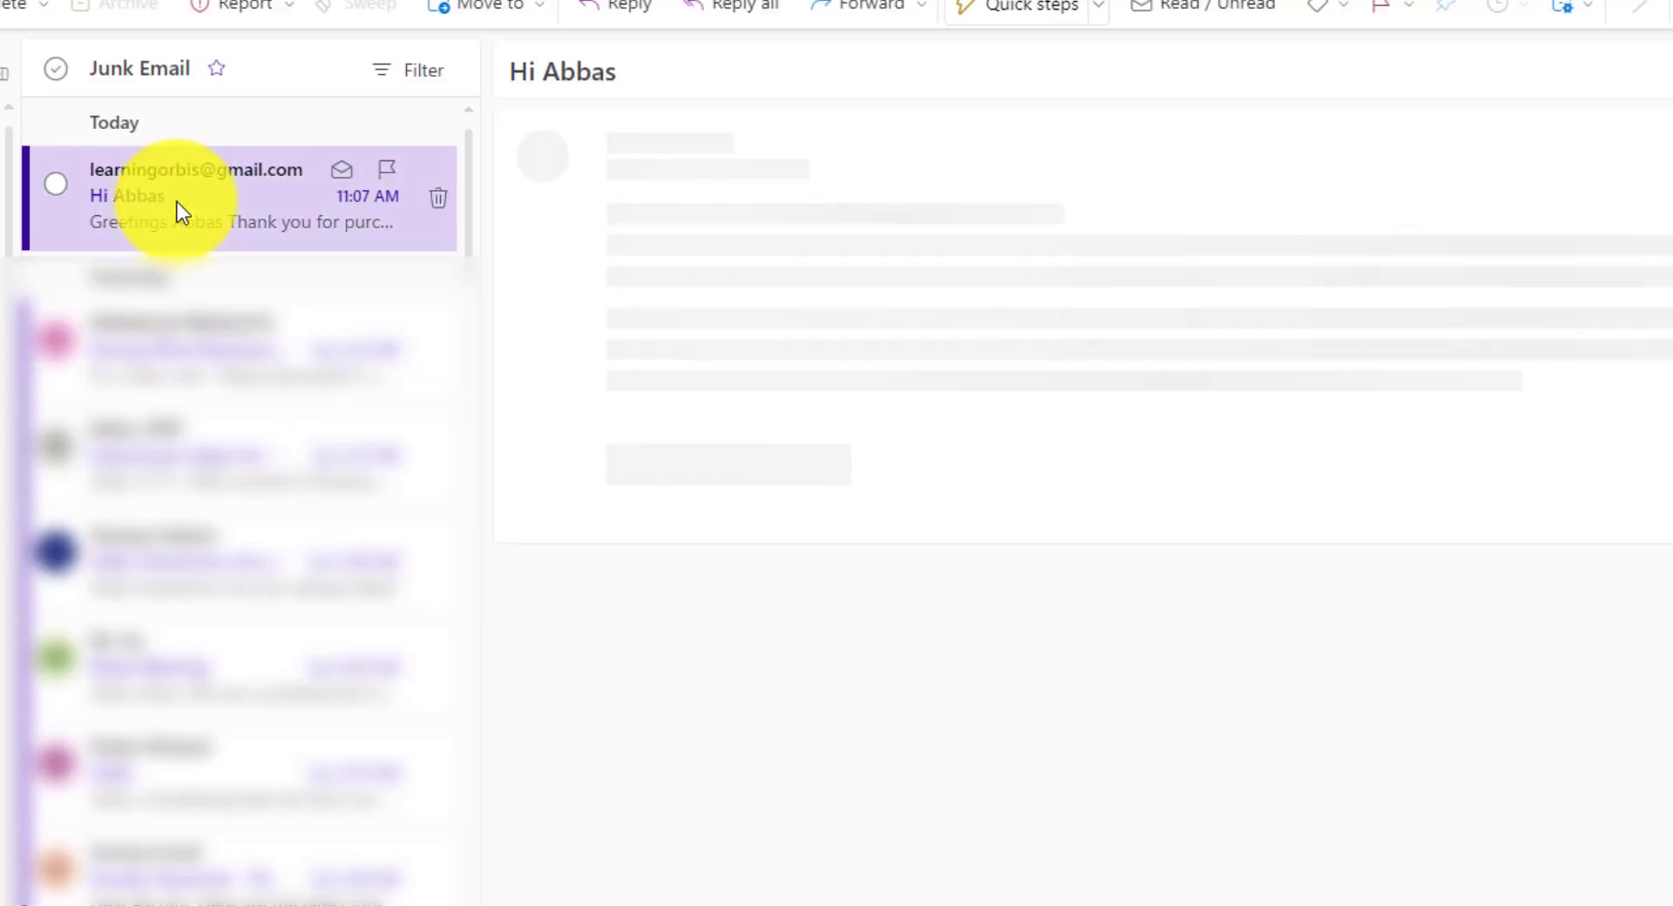